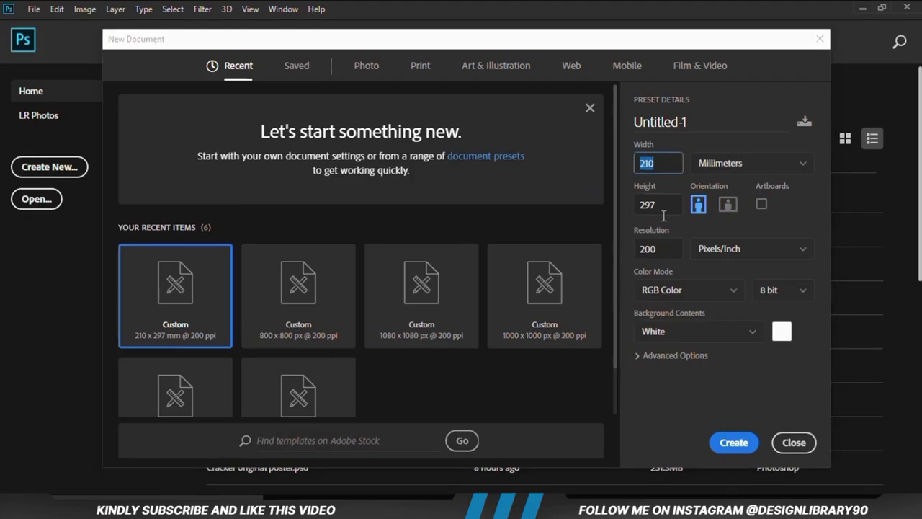
- Create a portrait document of 210 × 297 millimeters at 200 pixels/inch in RGB Color with a white background
click(658, 209)
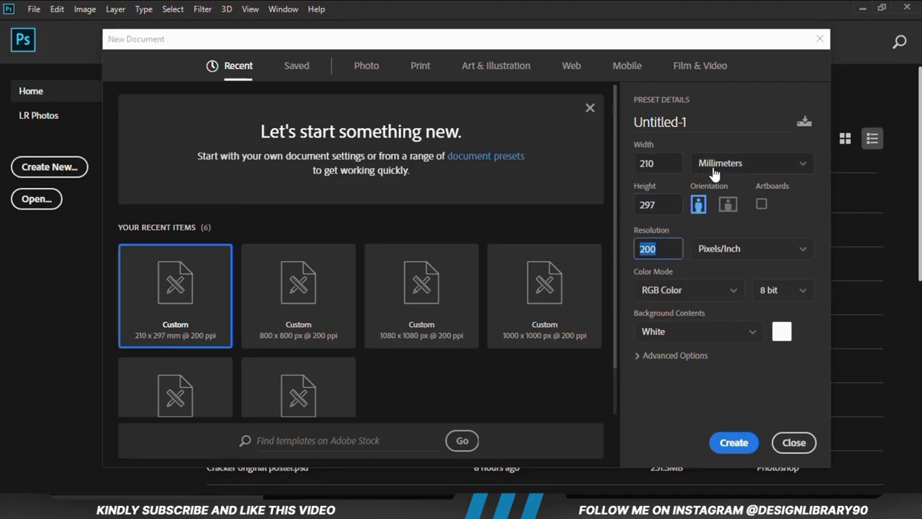
click(733, 440)
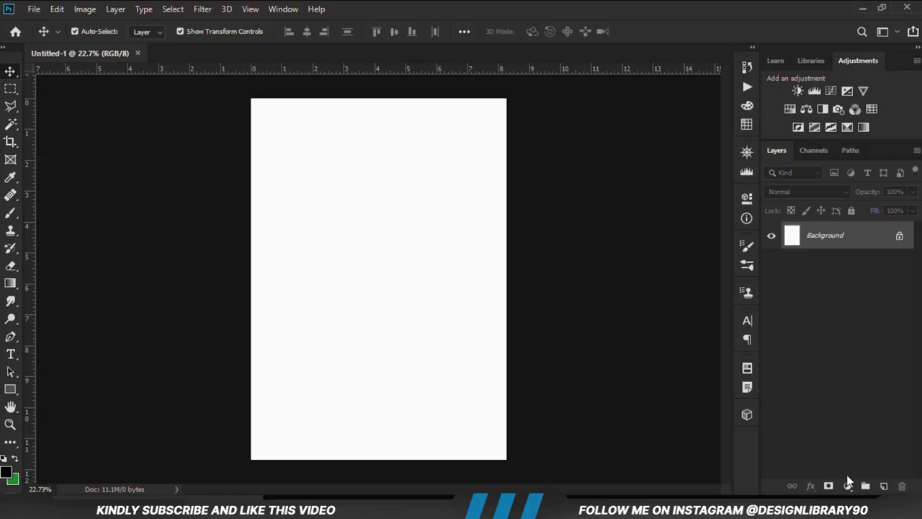
- Add a Solid Color fill layer using the green hex code 22a649 copied from the Notepad file
click(848, 484)
click(846, 245)
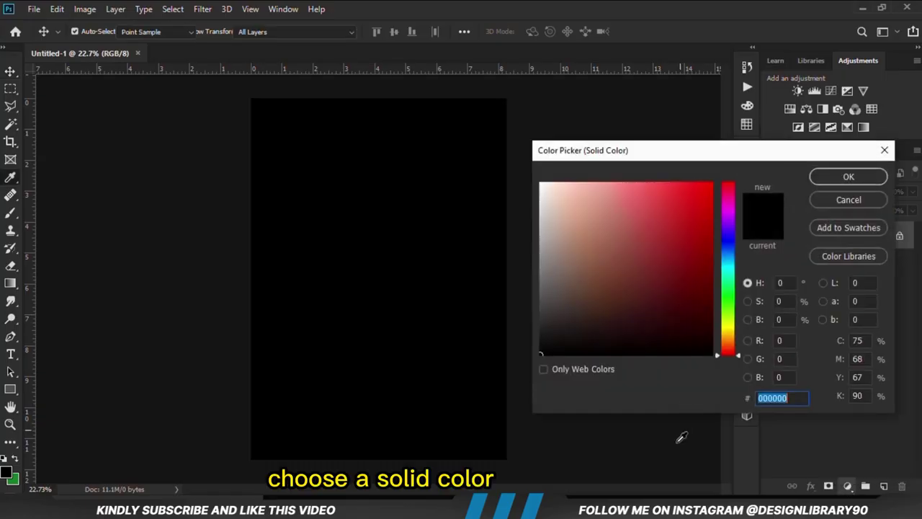
key(alt+Tab)
double_click(217, 167)
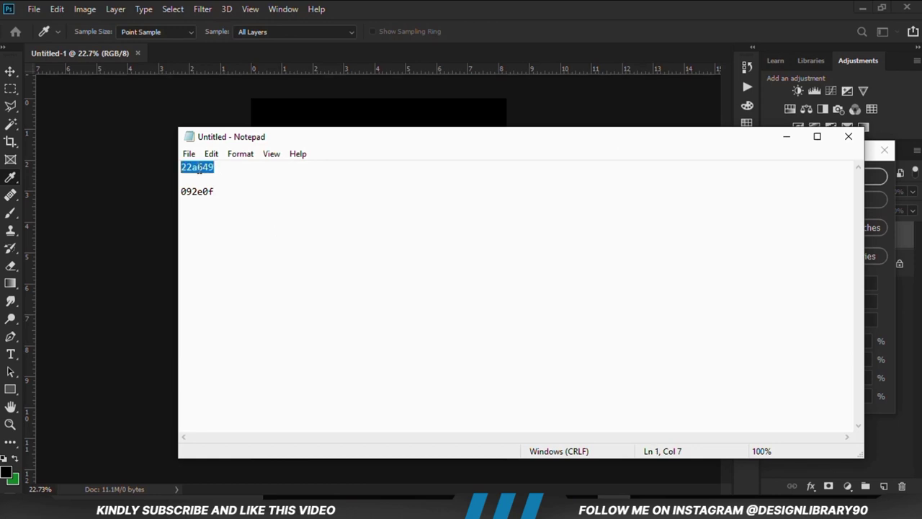
right_click(218, 169)
click(233, 212)
key(alt+Tab)
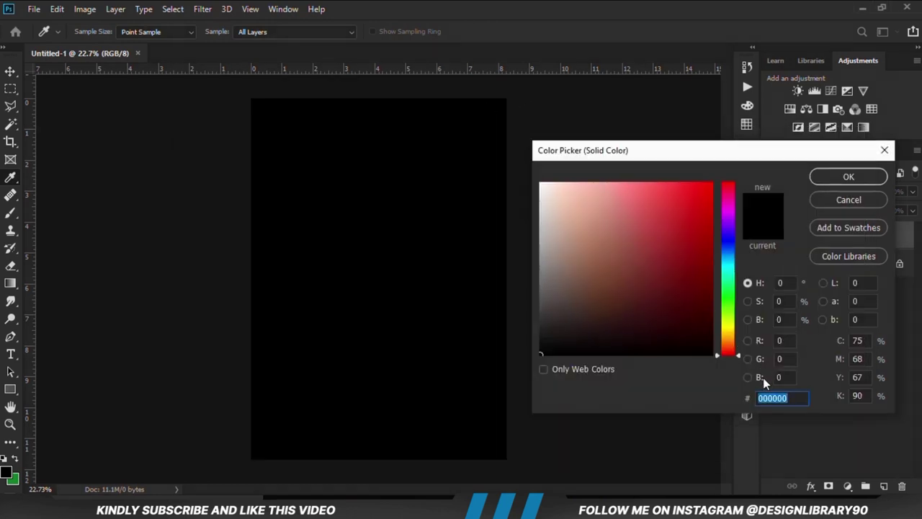
right_click(766, 400)
click(777, 269)
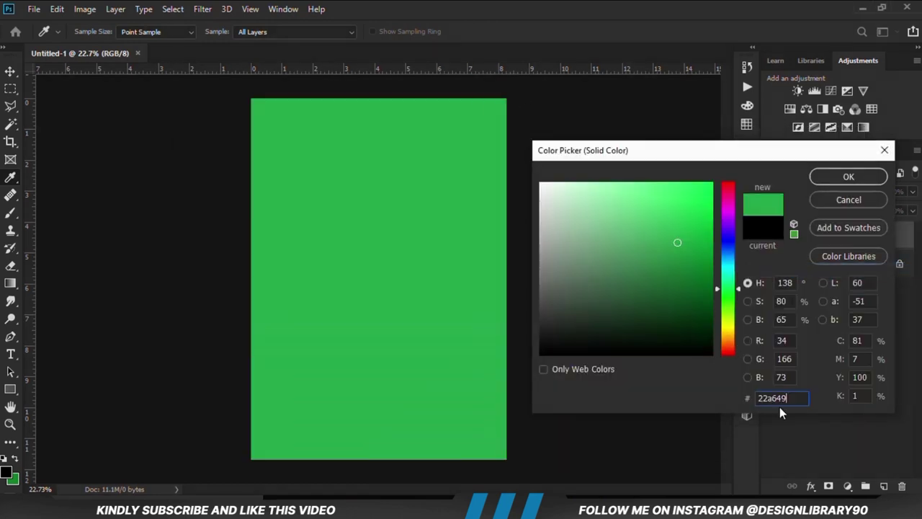
click(826, 181)
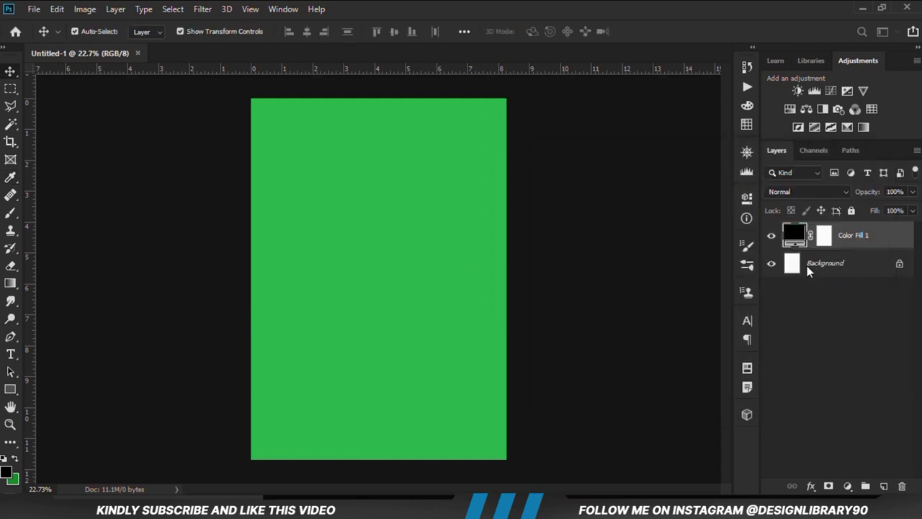
- Add a second Solid Color fill layer using the dark green hex code 092e0f copied from the Notepad file
click(847, 486)
click(852, 248)
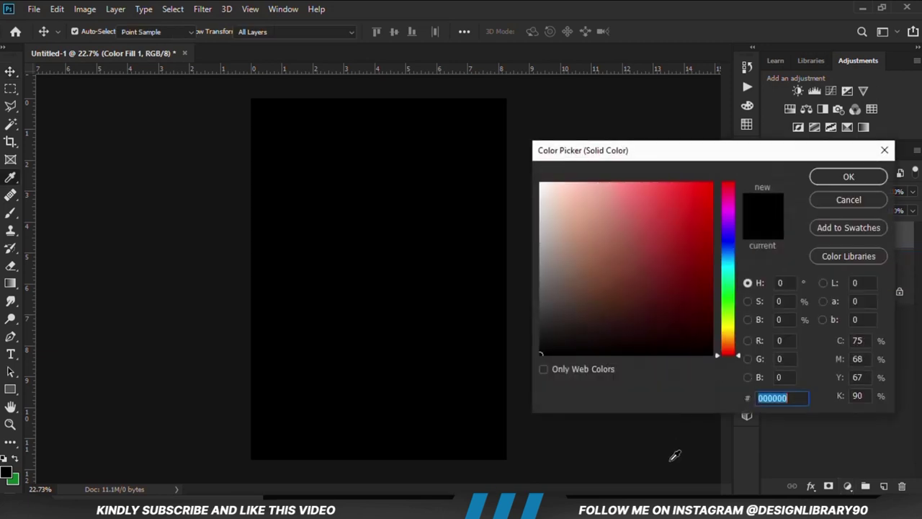
key(alt+Tab)
click(232, 195)
double_click(197, 193)
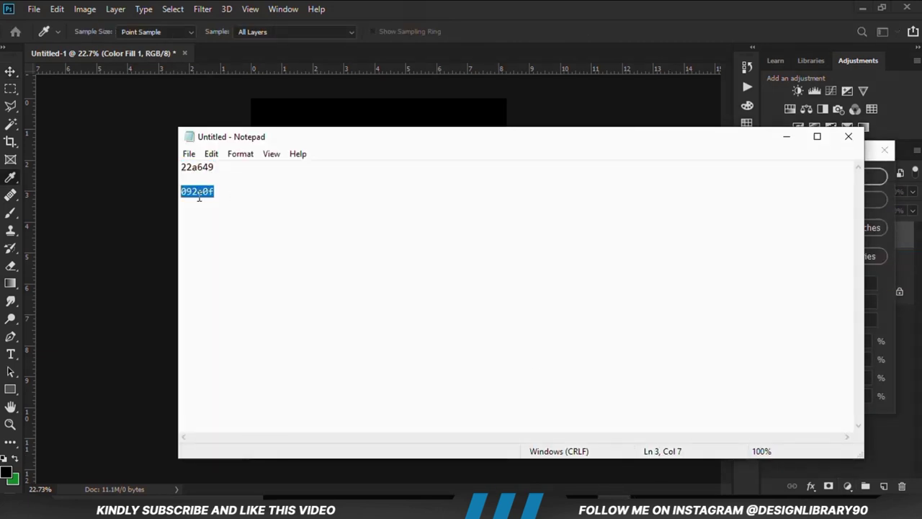
right_click(200, 193)
click(231, 238)
key(alt+Tab)
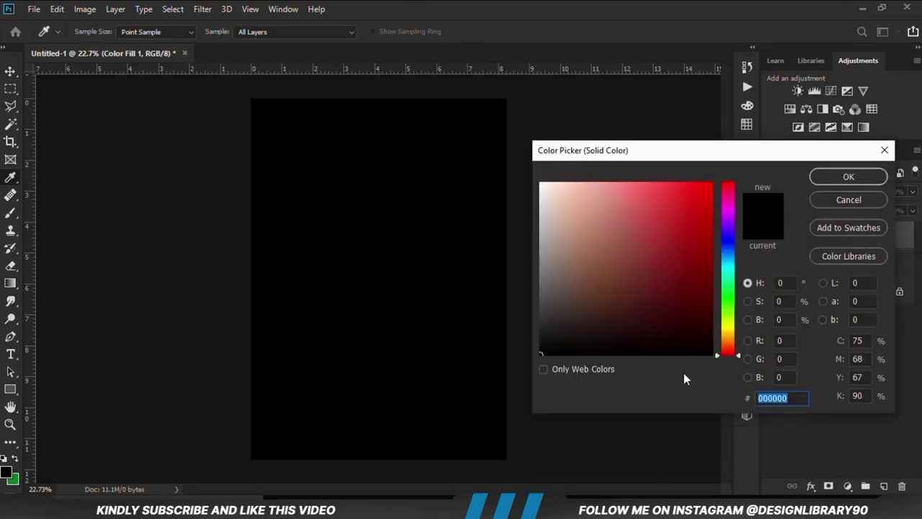
right_click(758, 401)
click(769, 268)
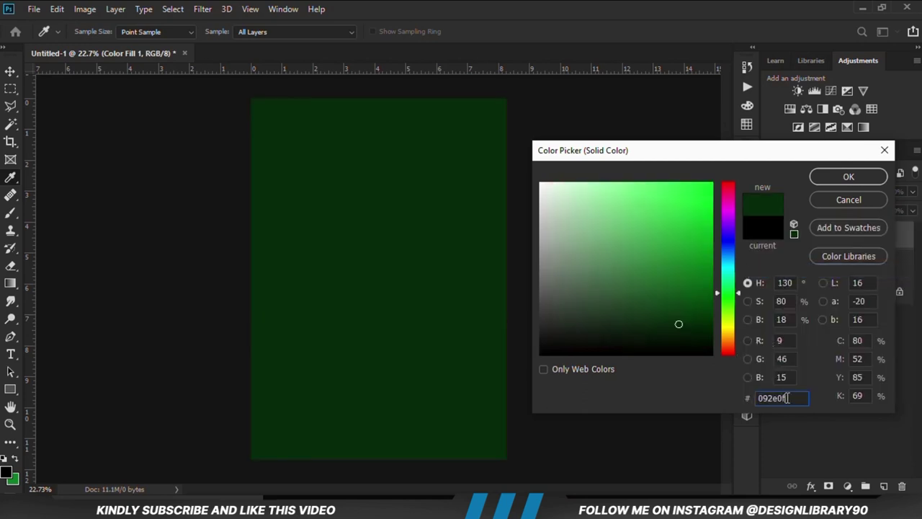
click(823, 178)
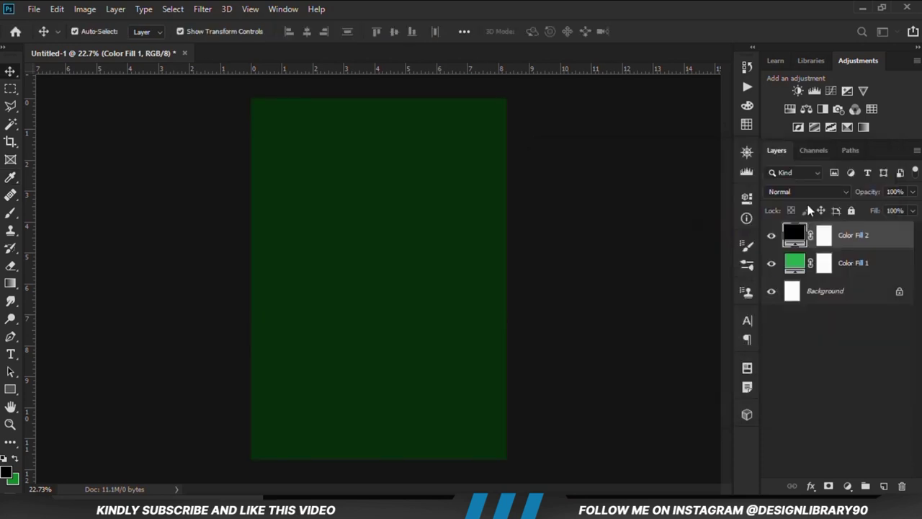
- Target the mask of Color Fill 2 and set up the Brush tool with 100% opacity and a black foreground color
click(823, 238)
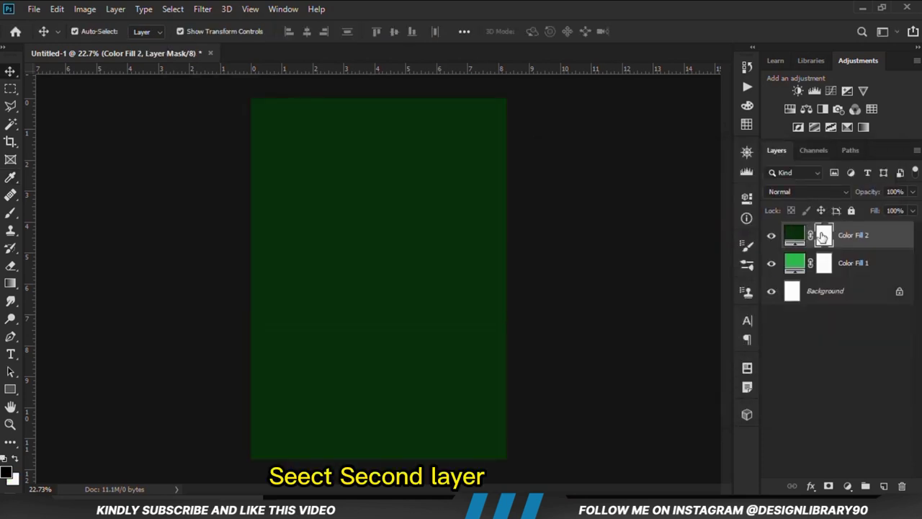
right_click(10, 212)
click(75, 216)
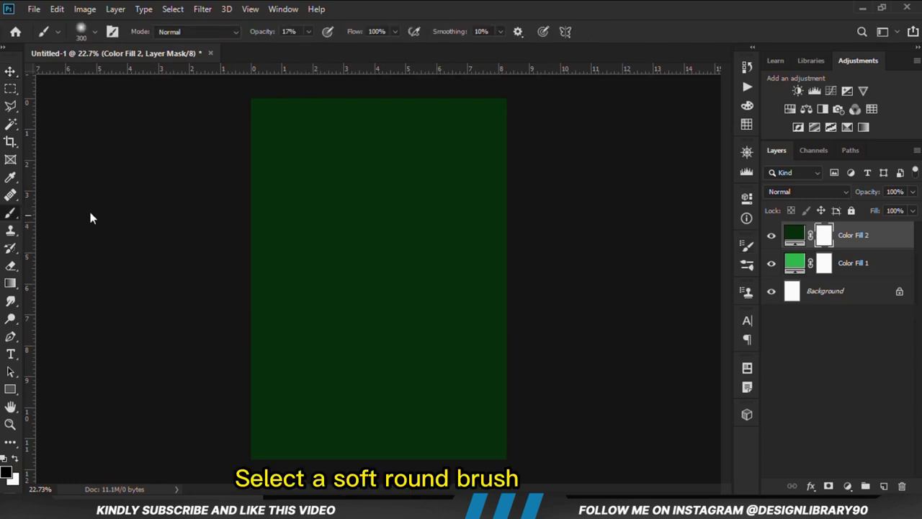
click(308, 32)
drag(313, 49, 373, 56)
click(341, 12)
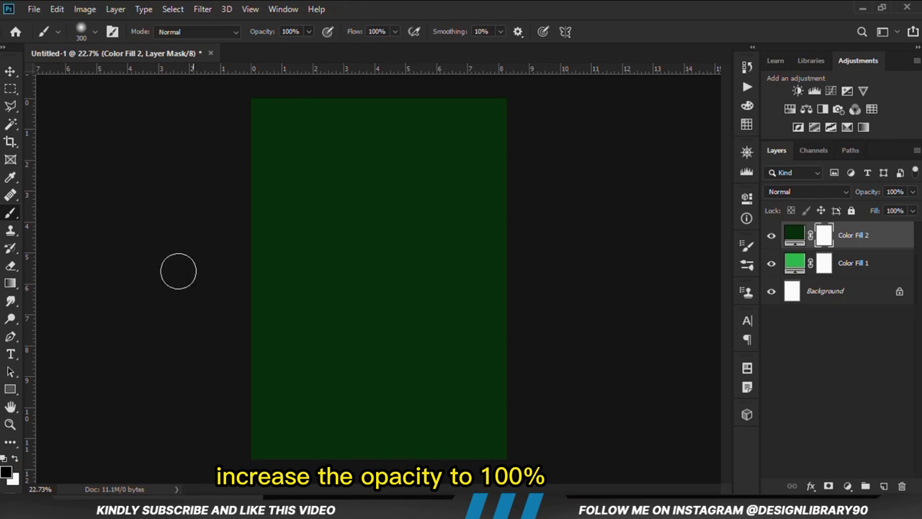
click(5, 474)
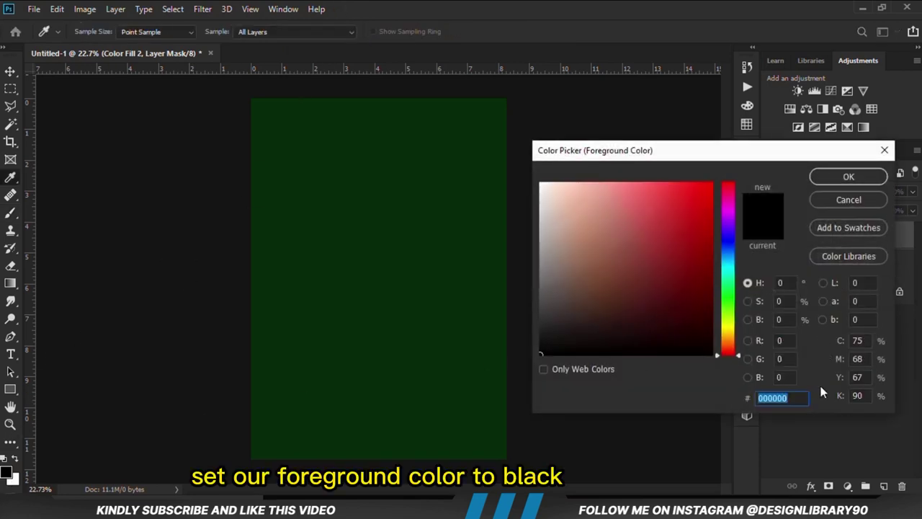
click(849, 176)
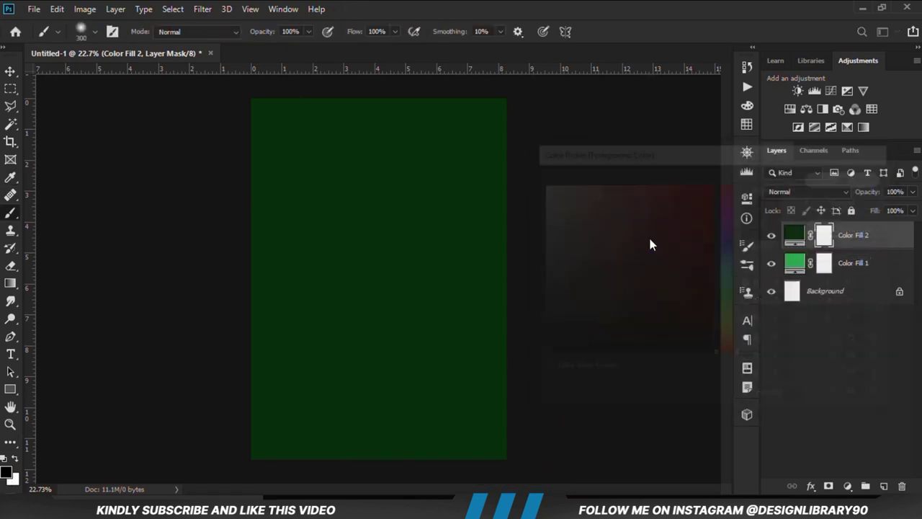
- Enlarge the soft brush to 2300 px and dab black twice at the center of the Color Fill 2 mask
key(bracketright)
key(bracketright)
key(bracketright)
key(bracketright)
key(bracketright)
key(bracketright)
key(bracketright)
key(bracketright)
key(bracketright)
key(bracketright)
key(bracketright)
key(bracketright)
key(bracketright)
key(bracketright)
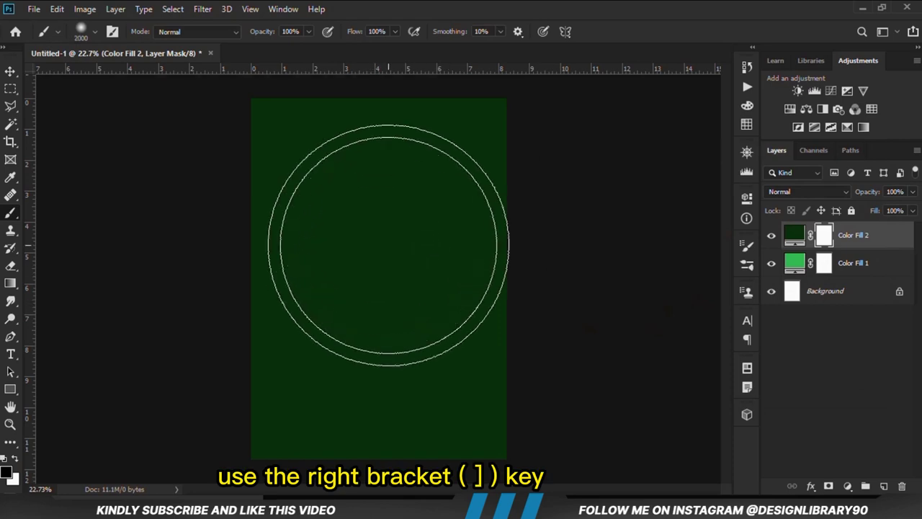
key(bracketleft)
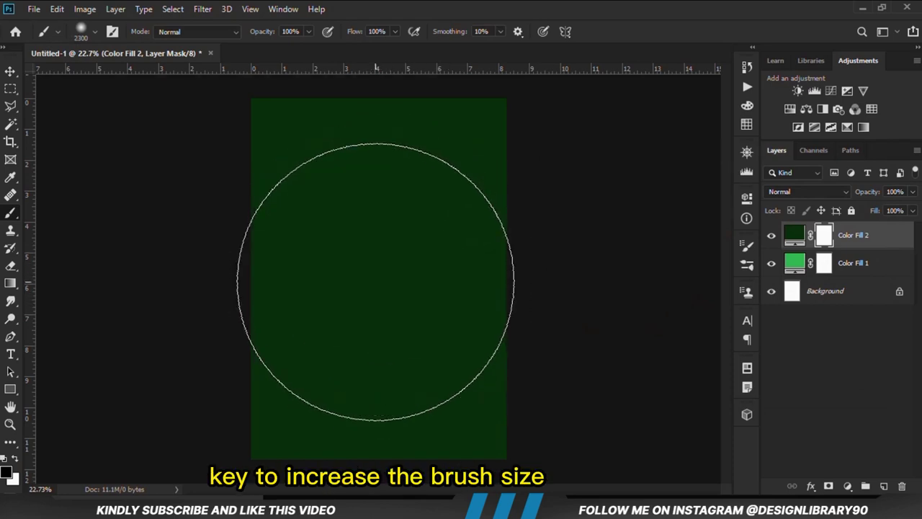
click(377, 280)
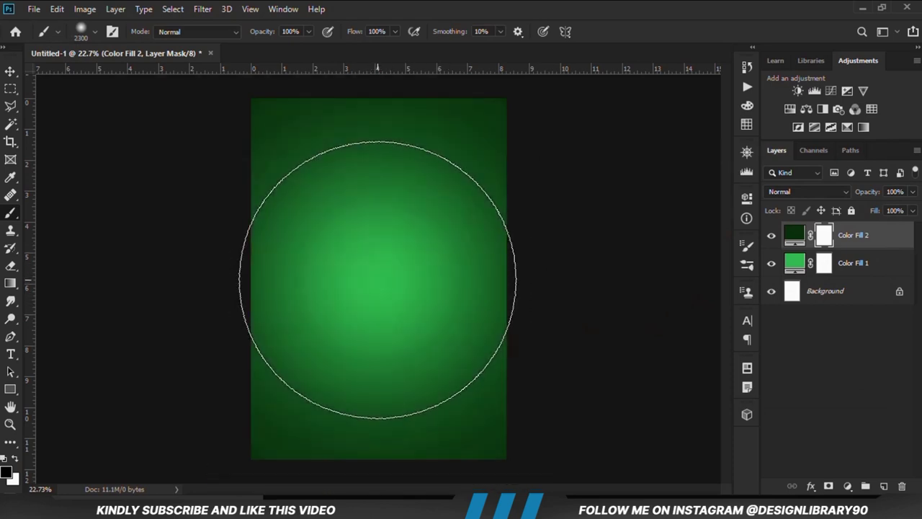
click(377, 280)
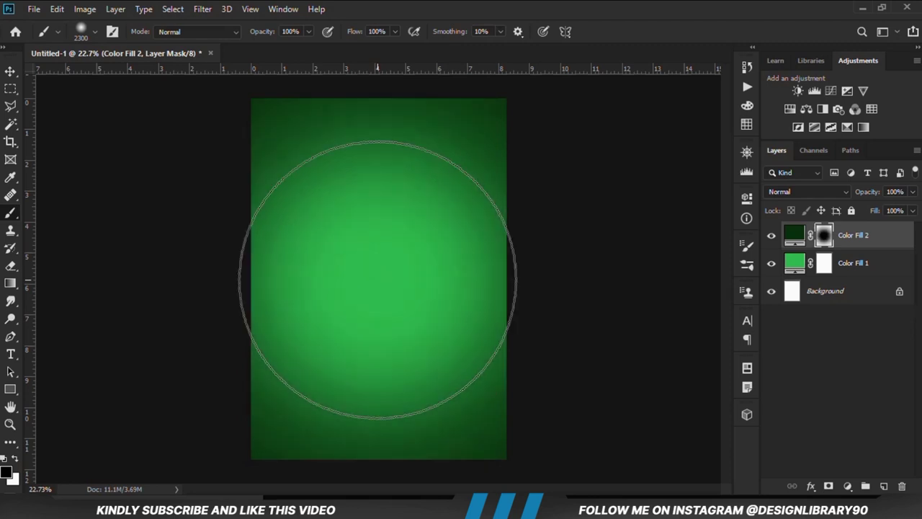
click(10, 72)
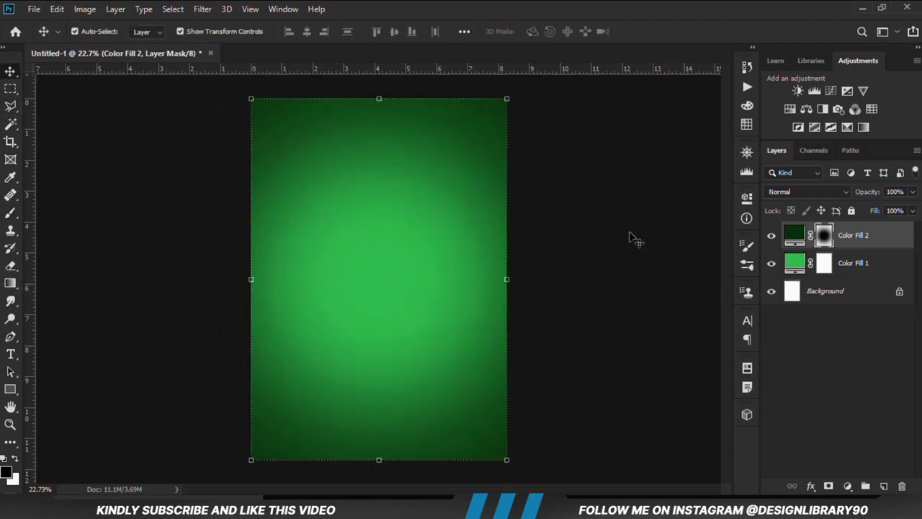
- Set the blend mode of Color Fill 2 to Multiply and compare the canvas with the layer hidden and shown
click(771, 237)
click(772, 238)
click(787, 192)
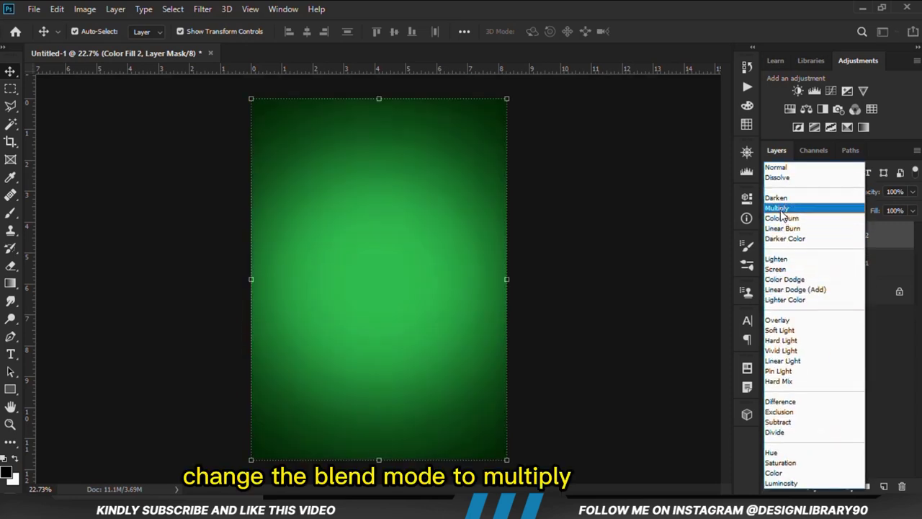
click(781, 209)
click(772, 237)
click(772, 237)
click(646, 327)
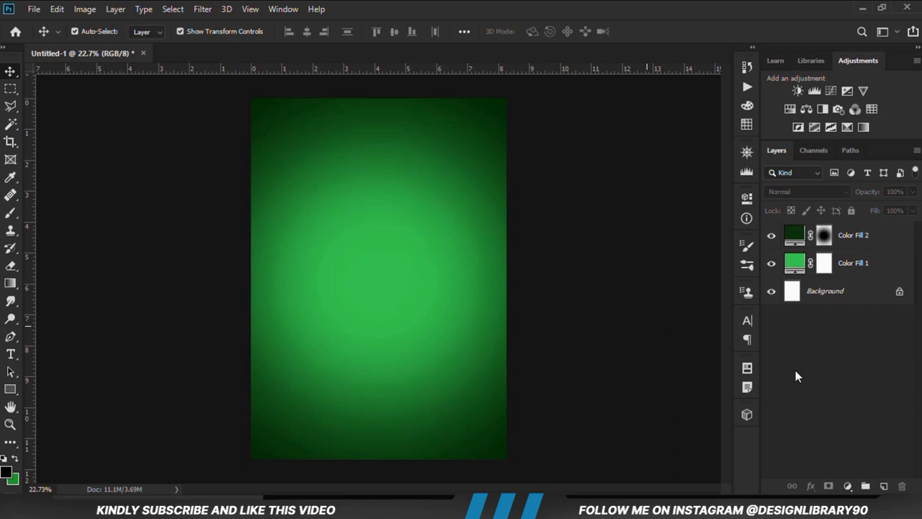
- Create a new empty layer above Color Fill 2 and ready the Brush tool with a white foreground color
scroll(572, 354, down, 1)
scroll(572, 354, up, 2)
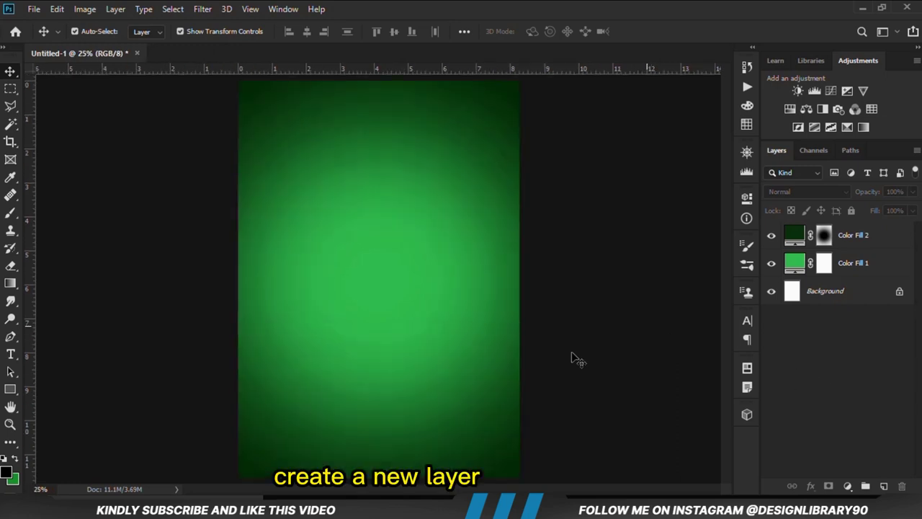
click(883, 487)
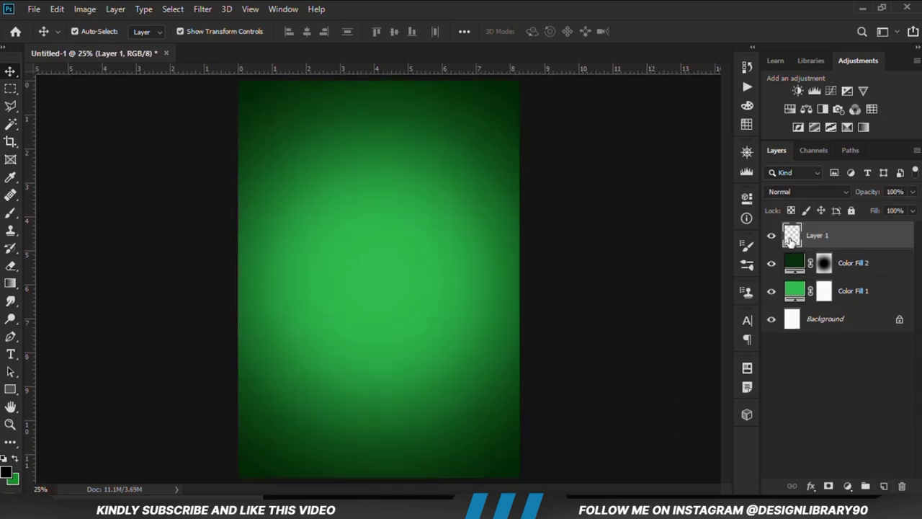
right_click(10, 216)
click(50, 213)
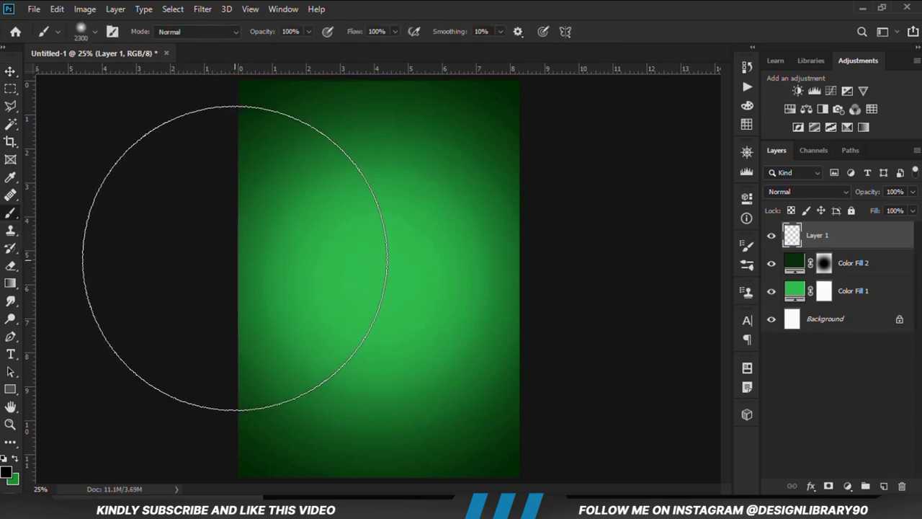
click(15, 458)
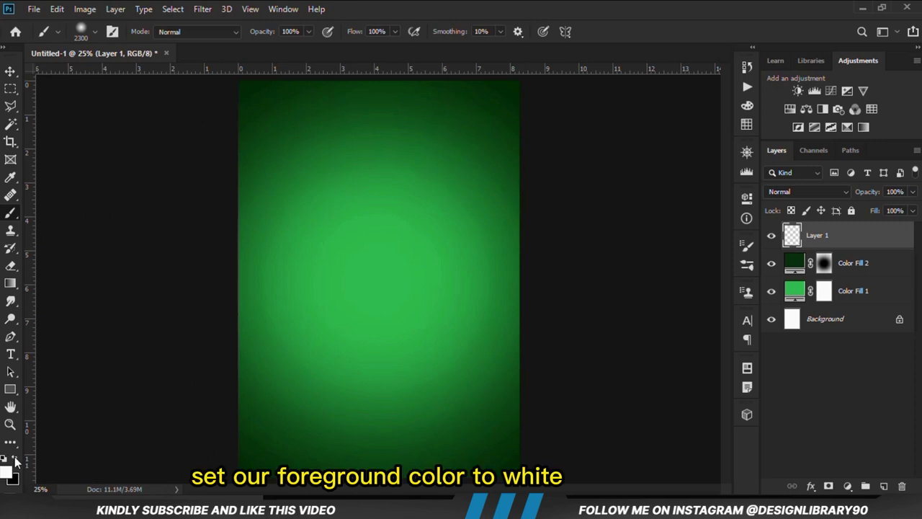
- Reduce the soft brush to 2000 px and dab one white glow on Layer 1, left of the canvas center
key([)
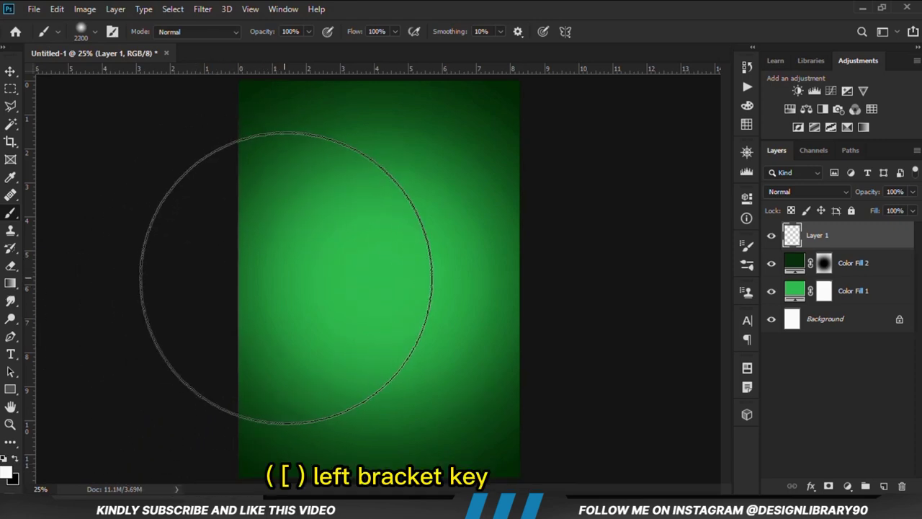
click(291, 277)
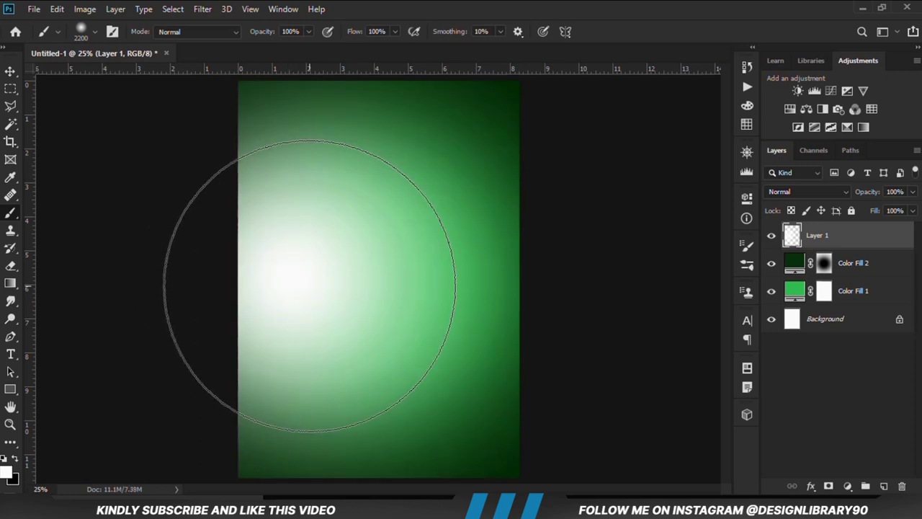
key(ctrl+z)
key(bracketleft)
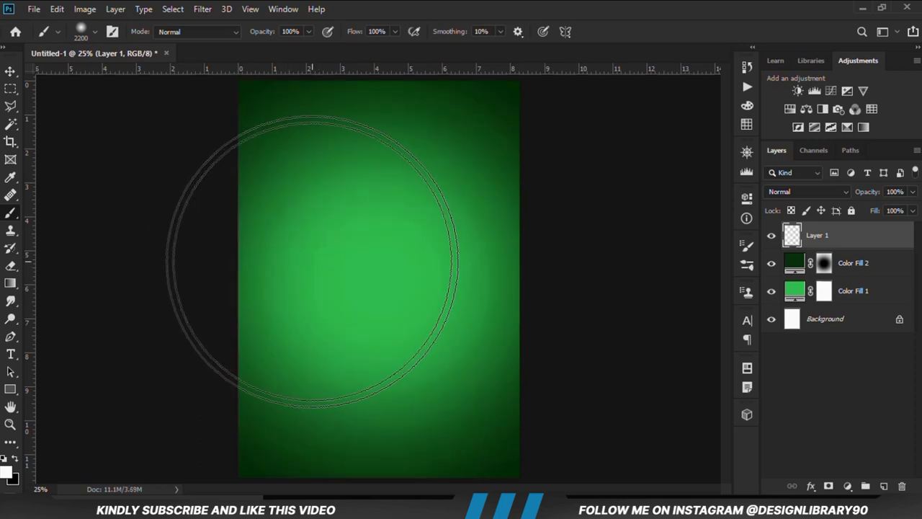
key(bracketleft)
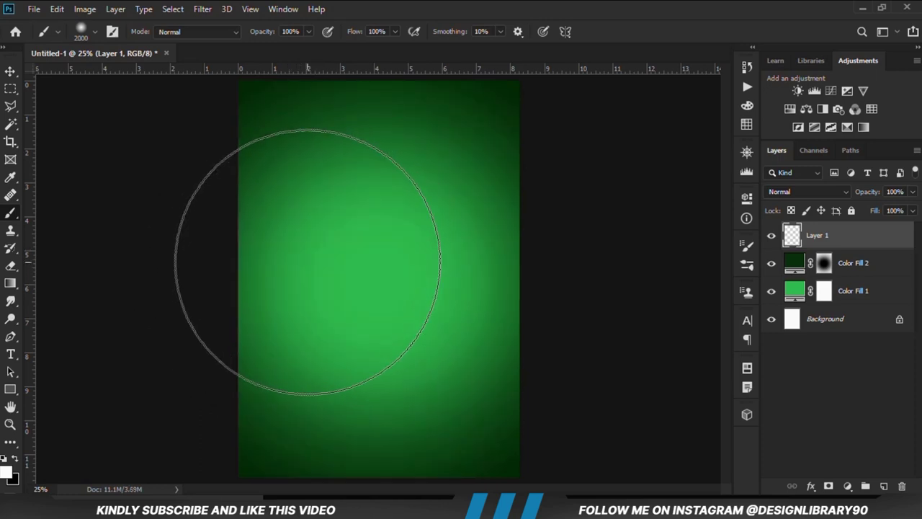
click(307, 262)
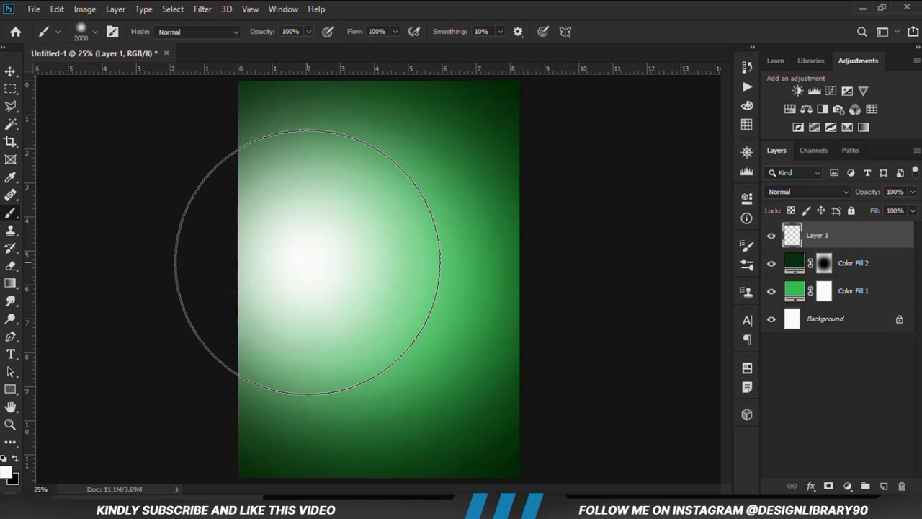
click(8, 72)
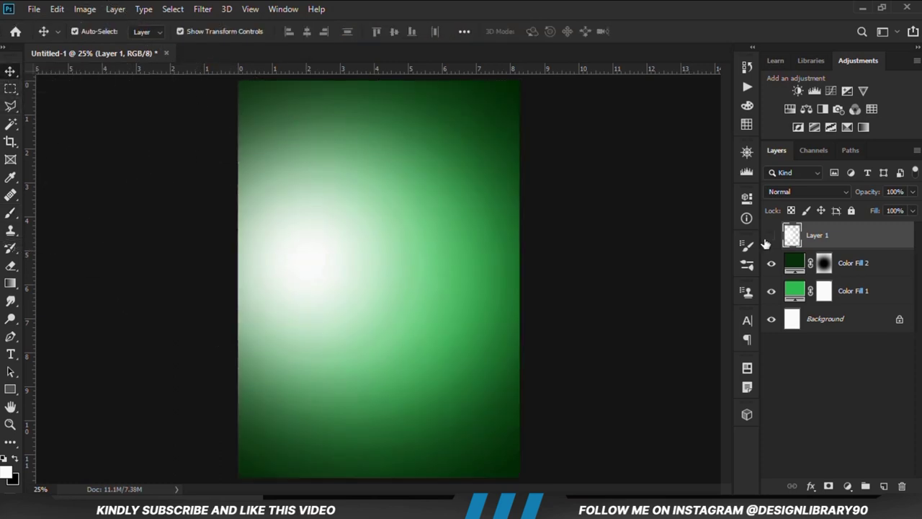
- Set the blend mode of Layer 1 to Overlay and compare the canvas with the glow hidden and shown
click(786, 191)
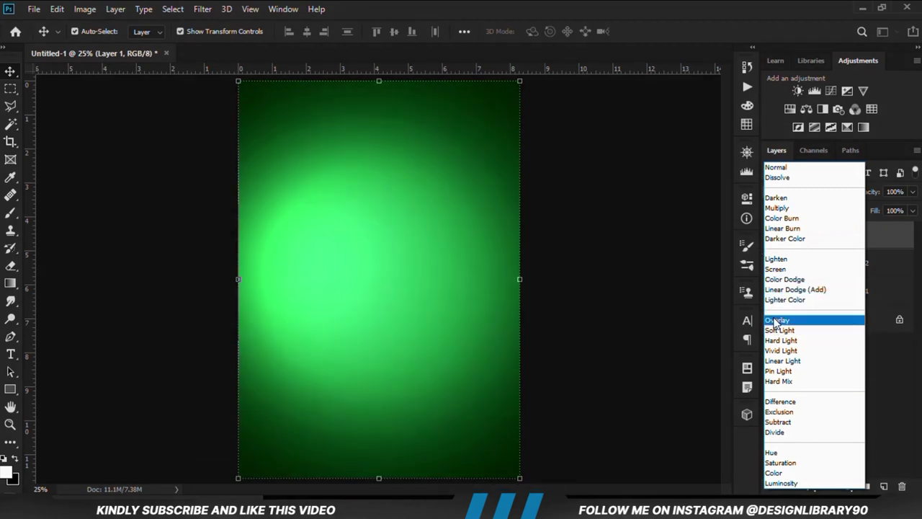
click(775, 320)
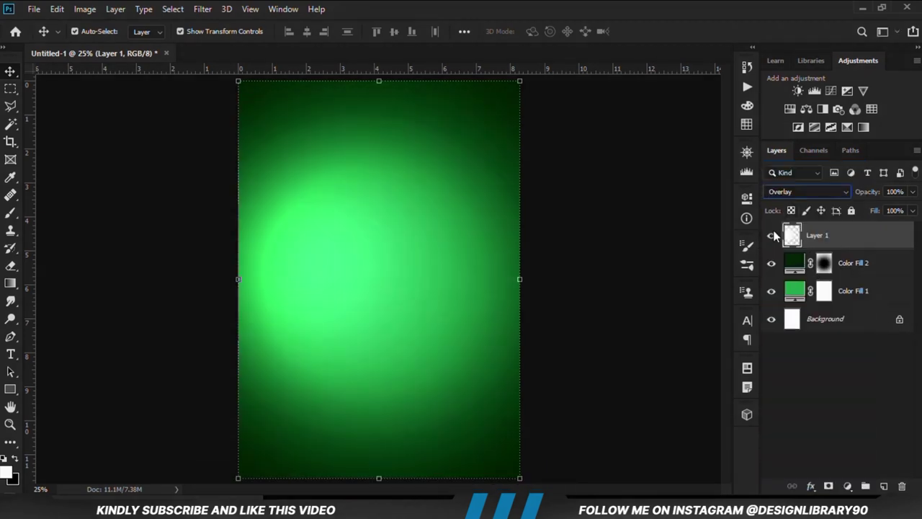
click(771, 235)
click(771, 234)
click(628, 322)
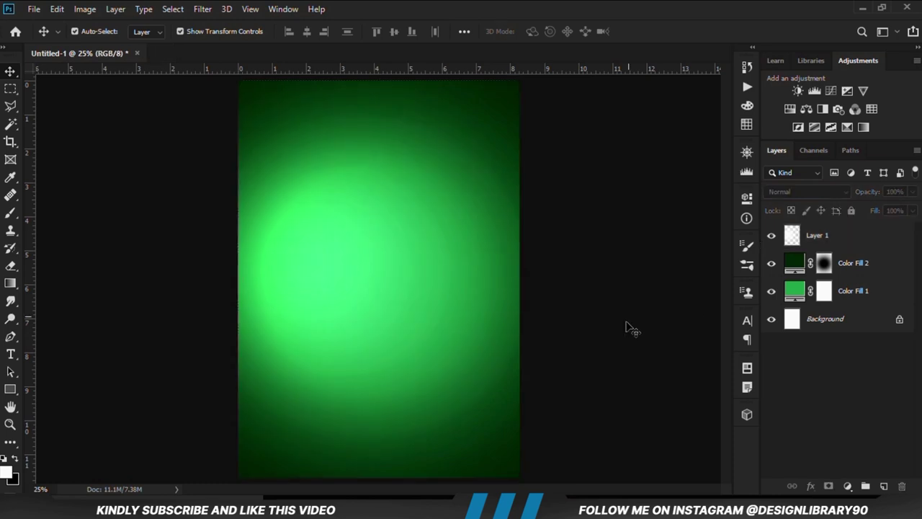
- Reduce the opacity of Layer 1 to about 91% and compare the canvas with the glow hidden and shown
click(826, 238)
click(911, 192)
drag(913, 208, 909, 209)
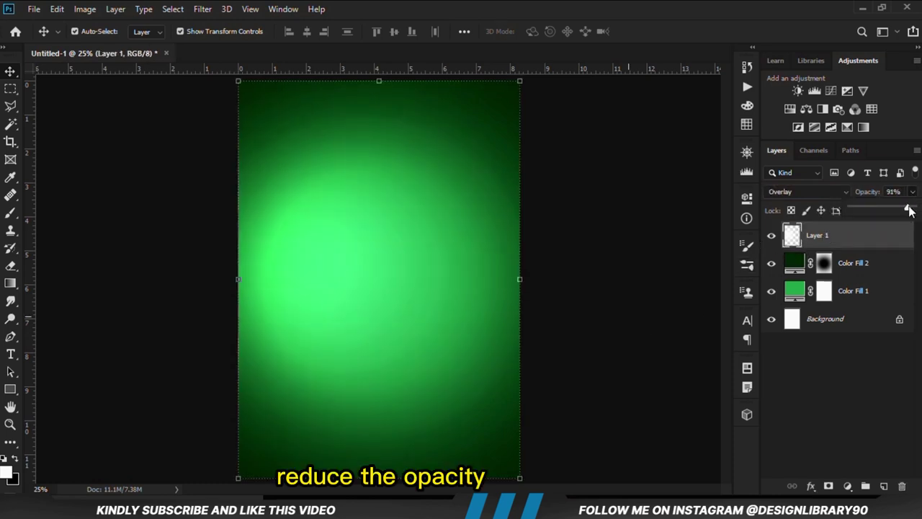
click(650, 255)
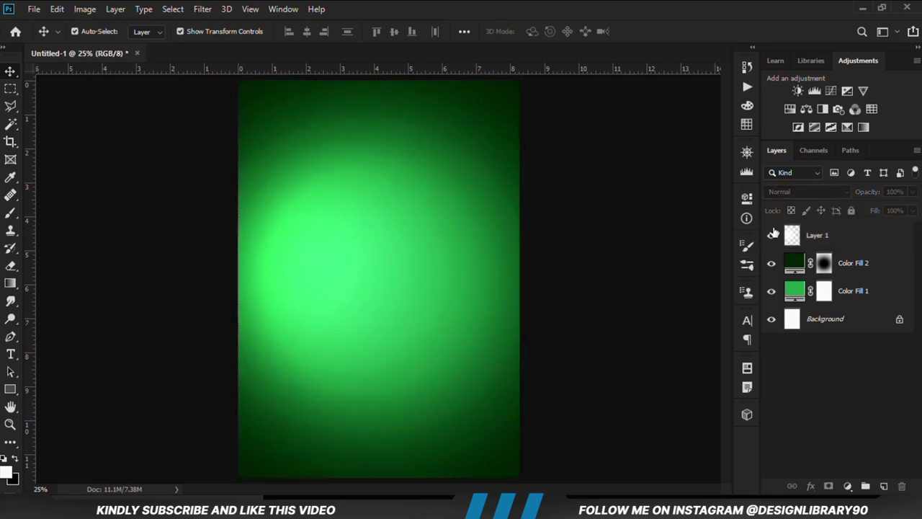
click(771, 235)
click(771, 235)
- Open the recent file sprite resources.psd and hide its black water-drop image layer to uncover the bottle
click(34, 9)
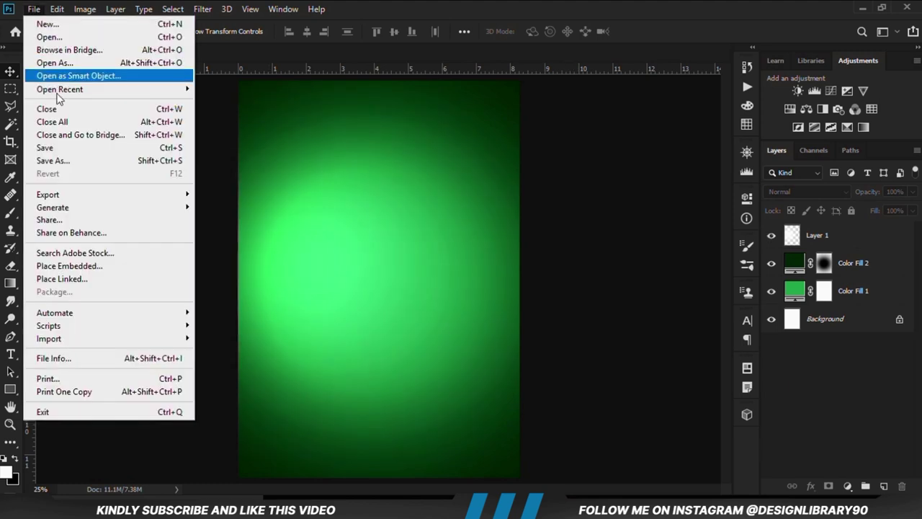
mouse_move(72, 91)
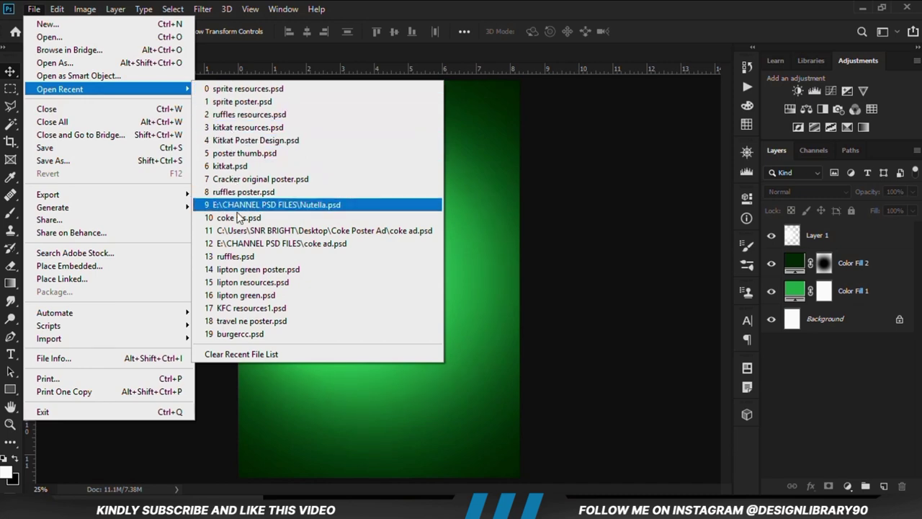
click(267, 90)
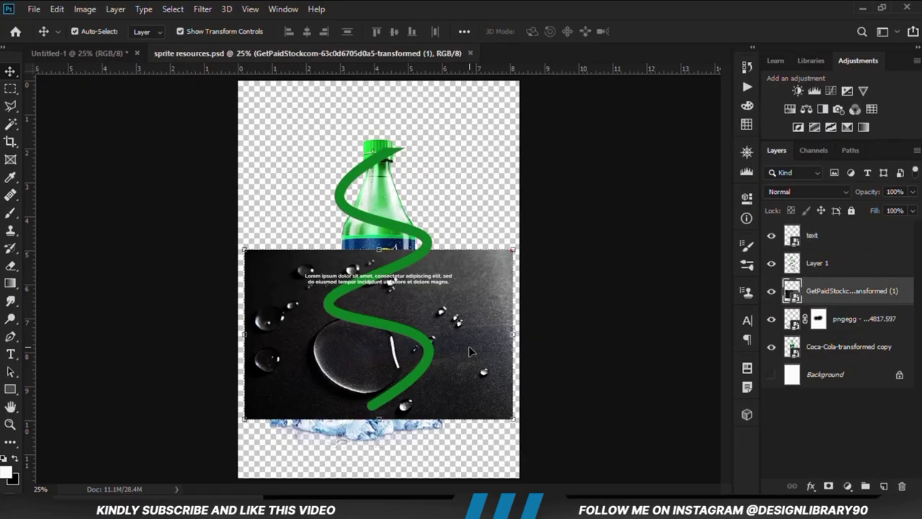
click(402, 215)
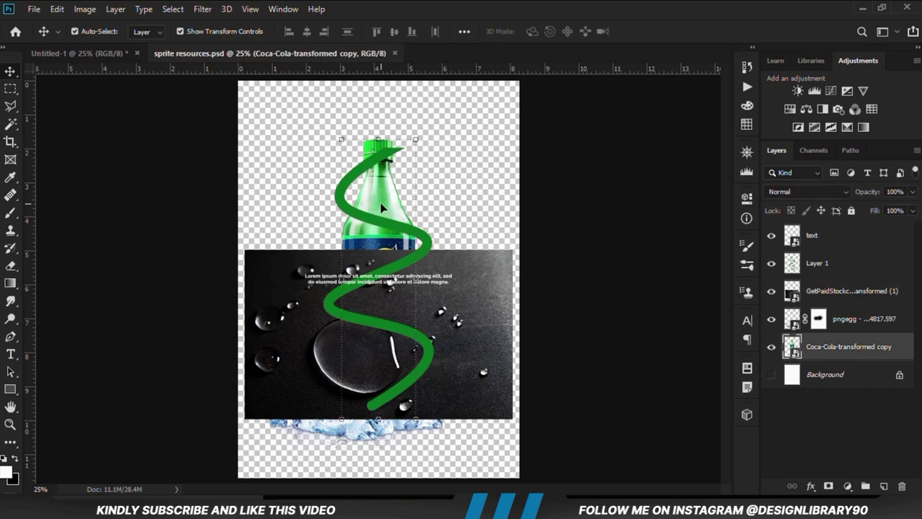
click(843, 291)
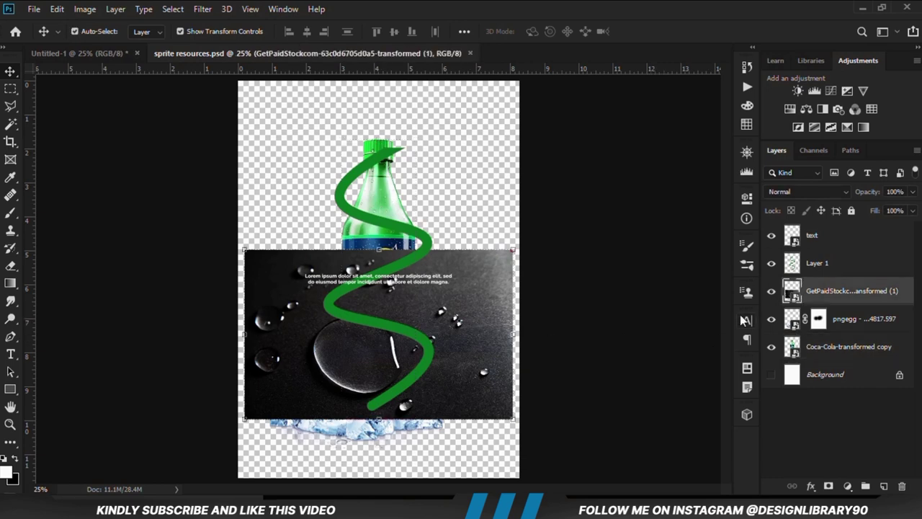
click(771, 291)
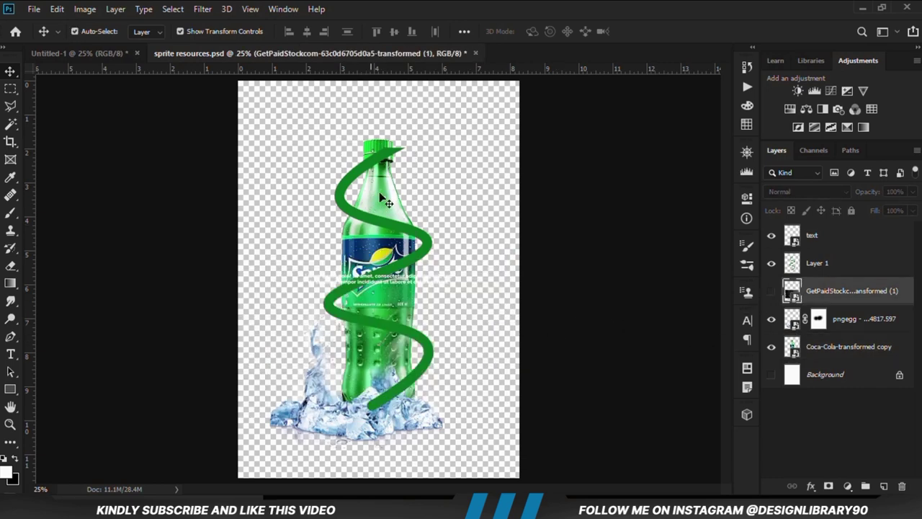
- Copy the Sprite bottle layer from sprite resources.psd into Untitled-1 and move it slightly up along the poster's vertical center
drag(380, 195, 401, 195)
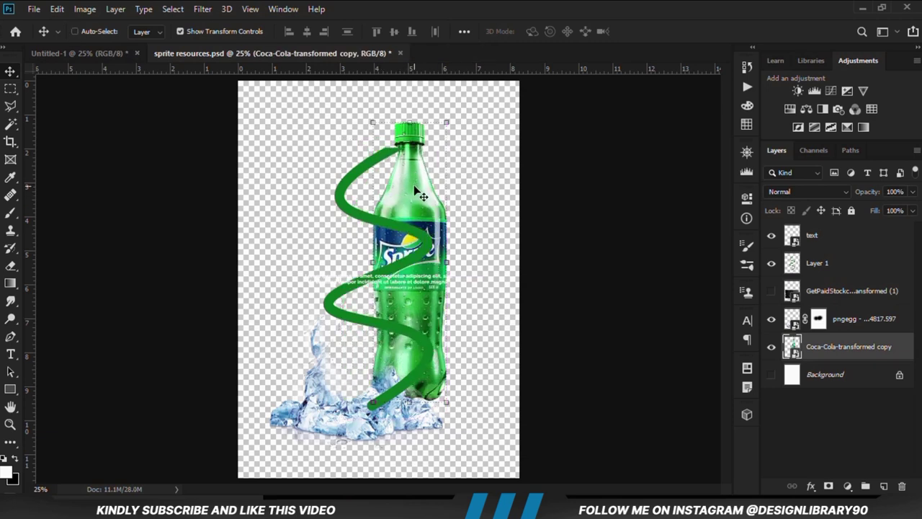
click(80, 52)
key(ctrl+v)
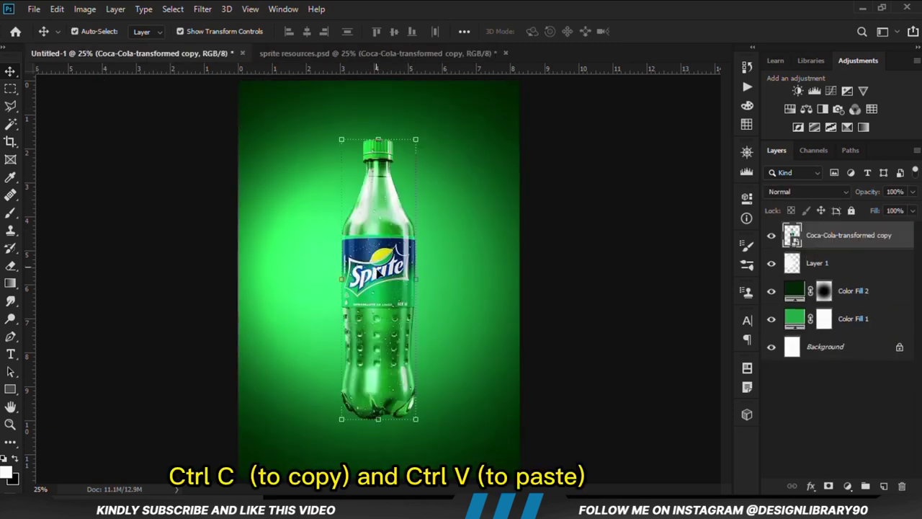
mouse_move(377, 273)
mouse_down()
mouse_move(386, 277)
mouse_move(387, 267)
mouse_up()
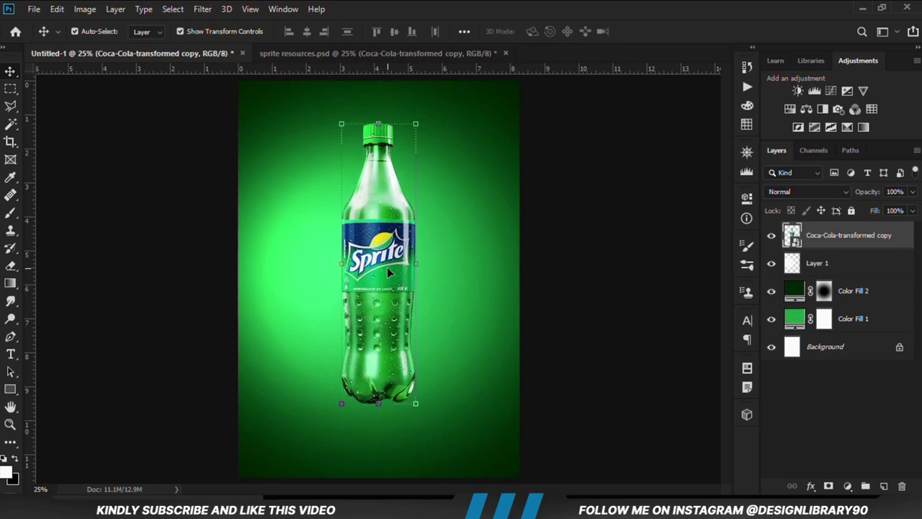
click(576, 279)
- Copy the masked ice layer from sprite resources.psd into Untitled-1 and place it centered over the bottle's base
click(216, 53)
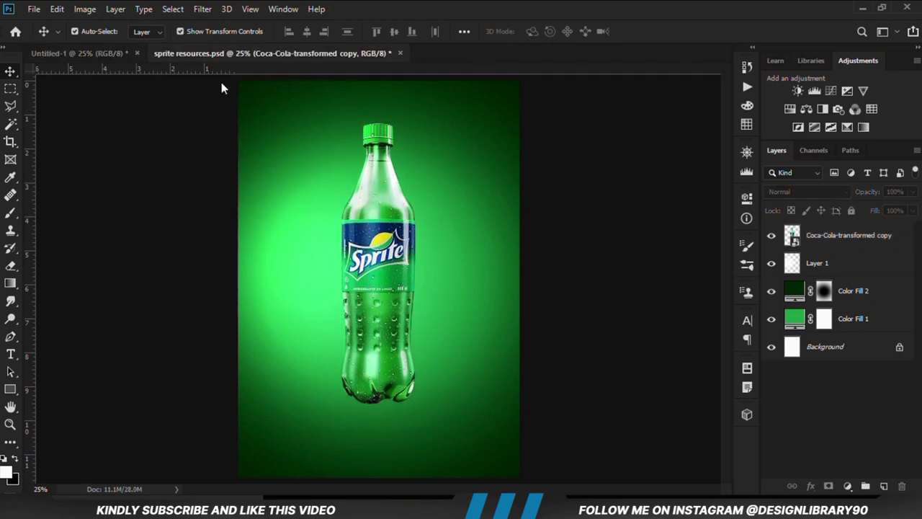
click(360, 425)
key(ctrl)
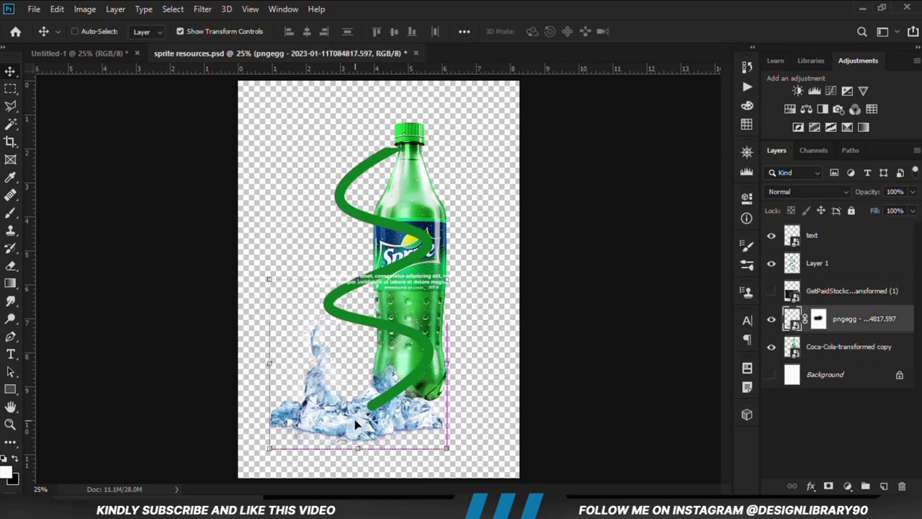
drag(122, 110, 140, 130)
drag(387, 345, 389, 407)
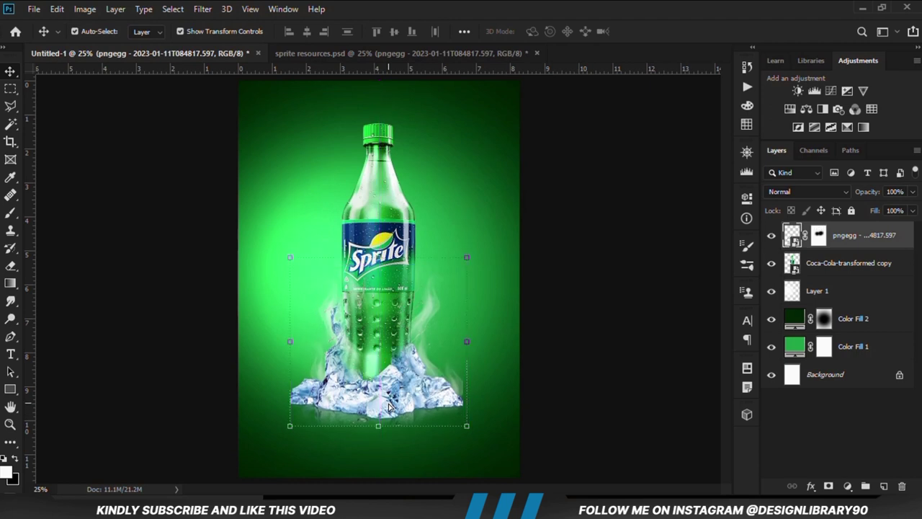
click(580, 356)
- Align the bottle layer to the horizontal center of the whole canvas and clear the selection
click(371, 193)
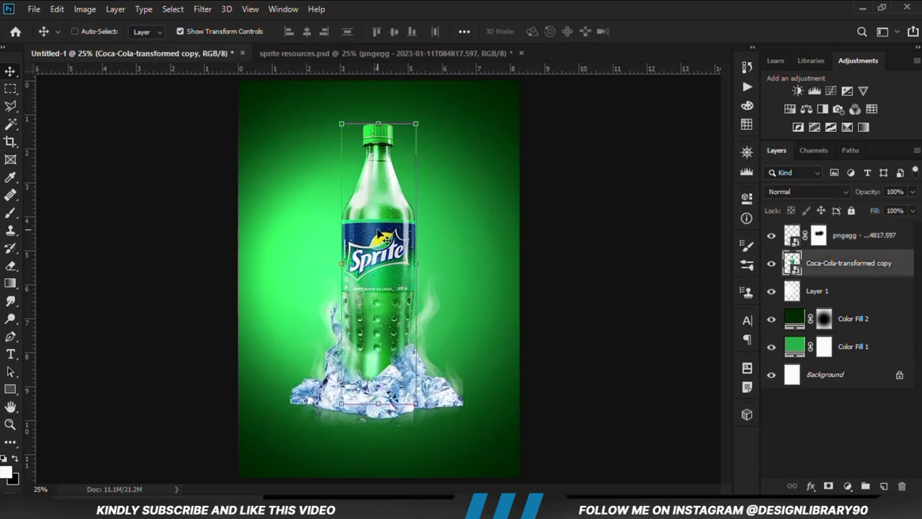
key(ctrl+a)
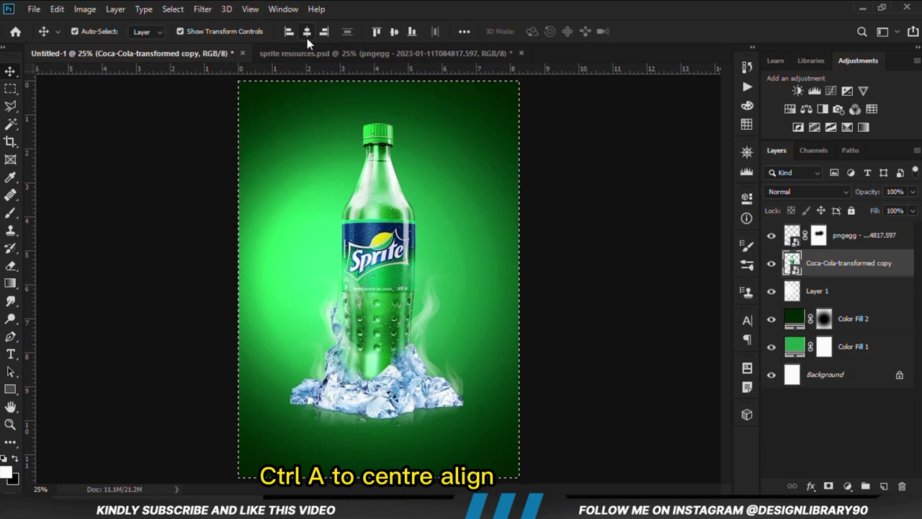
key(ctrl+d)
click(590, 296)
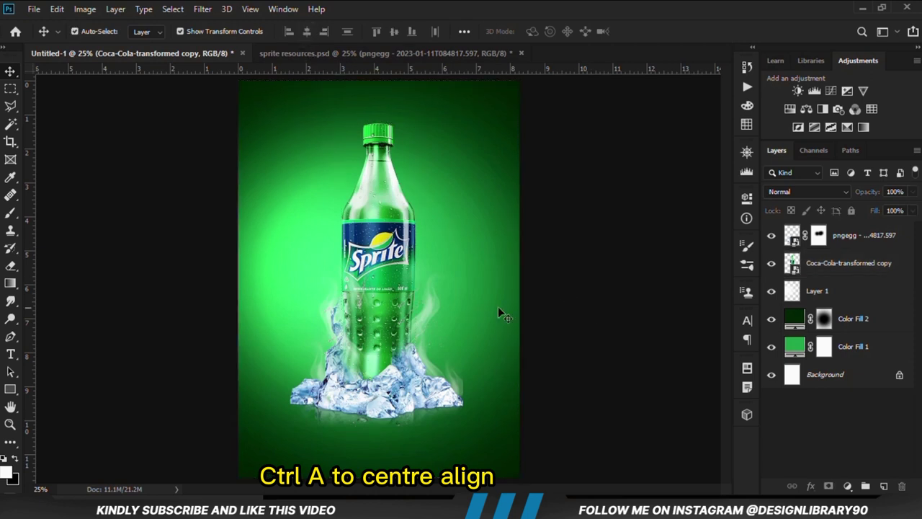
click(397, 264)
click(592, 344)
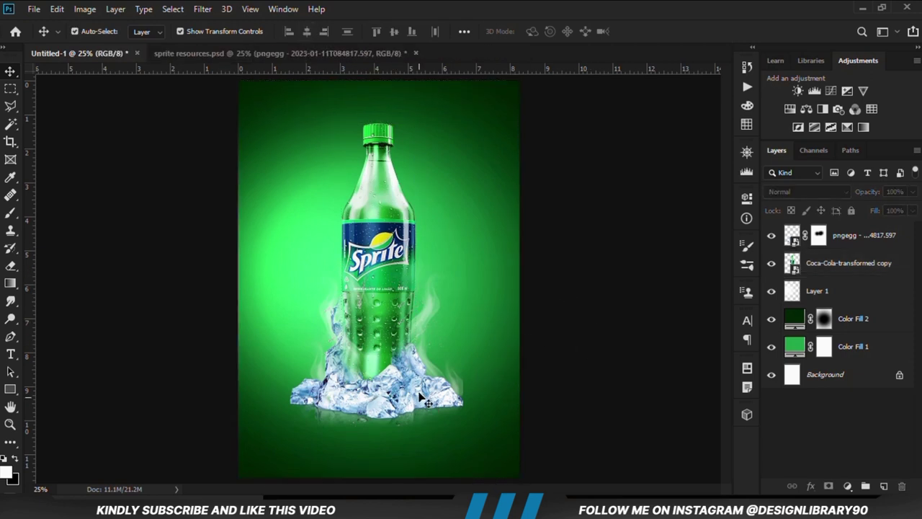
- Compare the poster with the ice layer hidden and shown
click(417, 393)
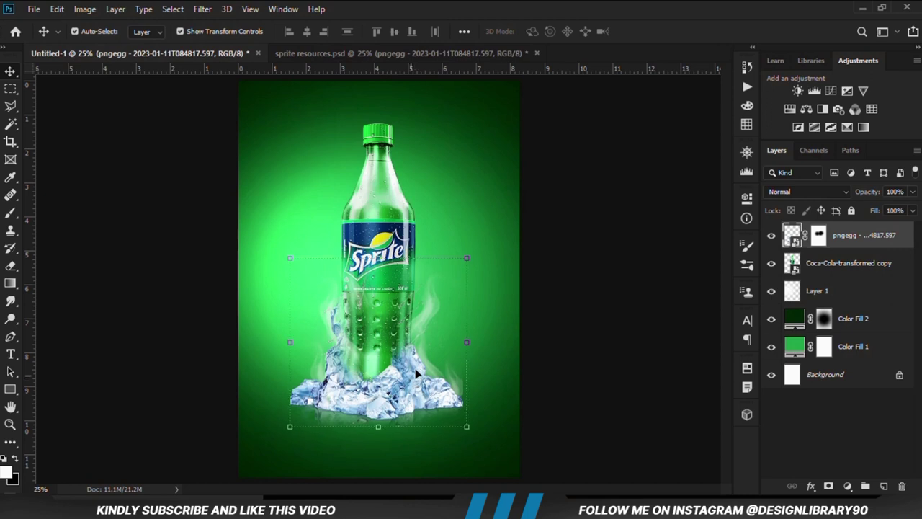
click(769, 237)
click(769, 237)
click(621, 295)
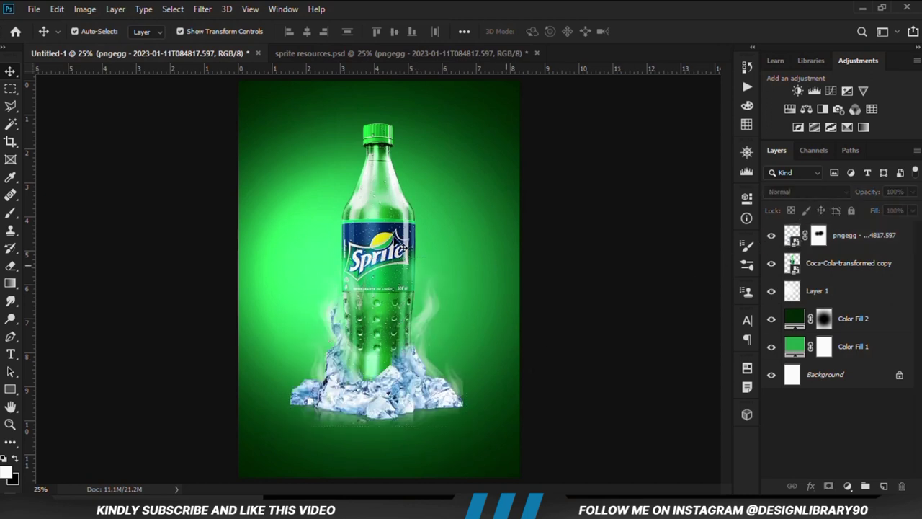
- Copy the lorem ipsum text layer from sprite resources.psd into Untitled-1 and position it centered below the ice near the poster's lower edge
click(293, 52)
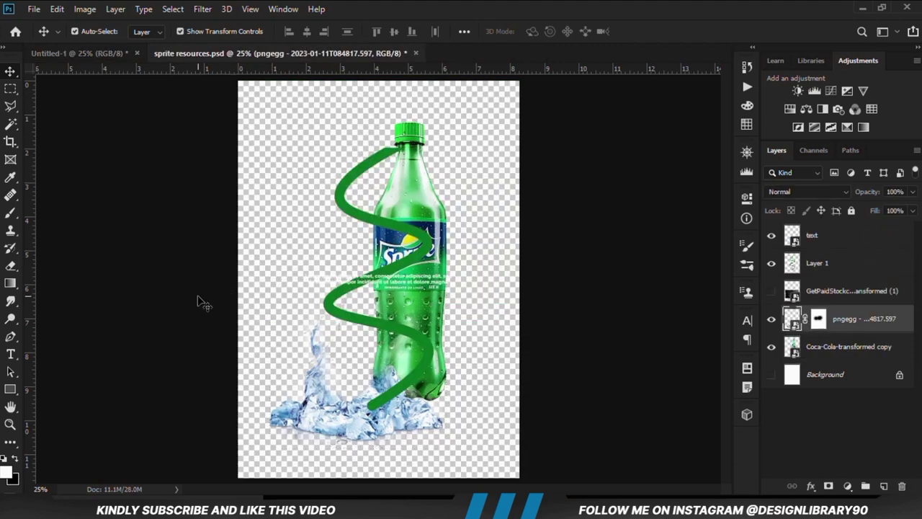
click(402, 281)
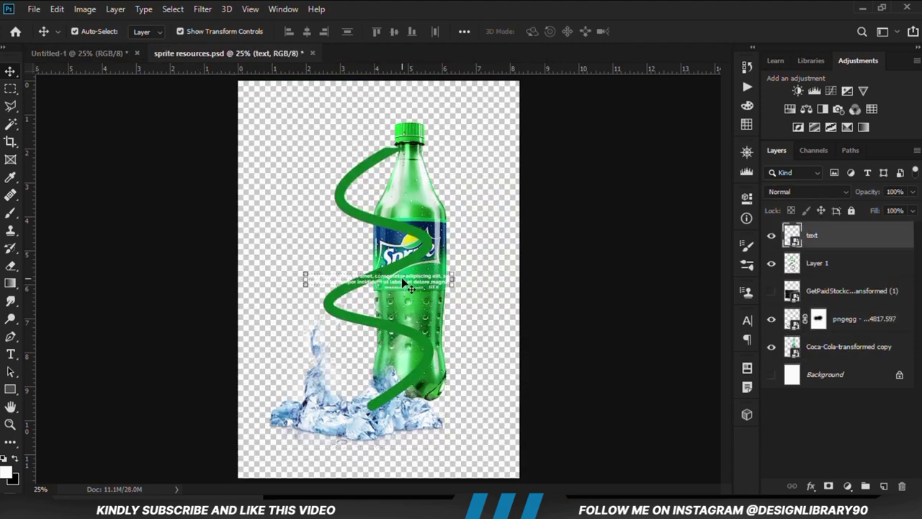
key(ctrl)
click(114, 57)
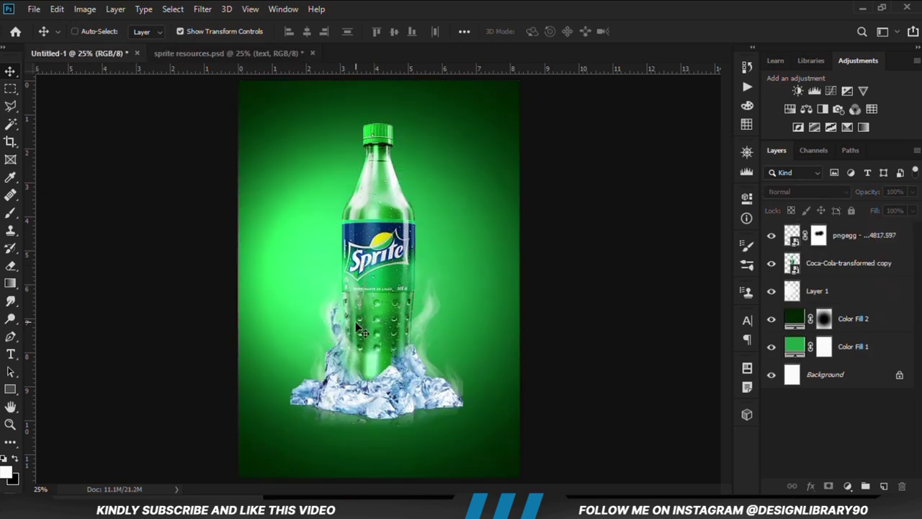
drag(362, 332, 404, 458)
key(ctrl+t)
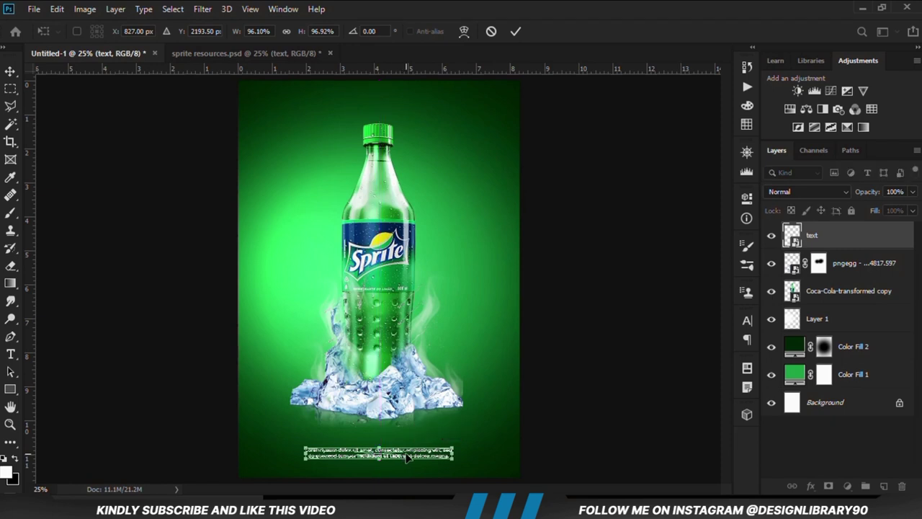
key(Return)
key(Down)
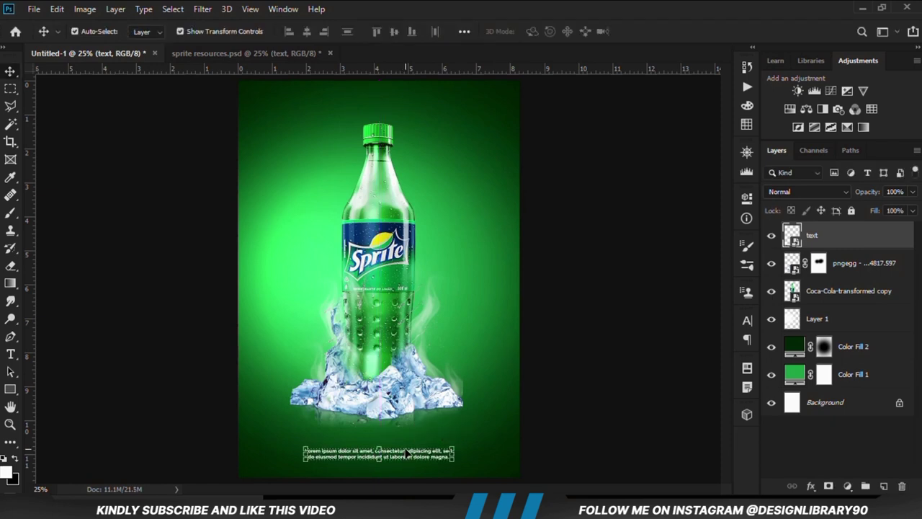
click(539, 385)
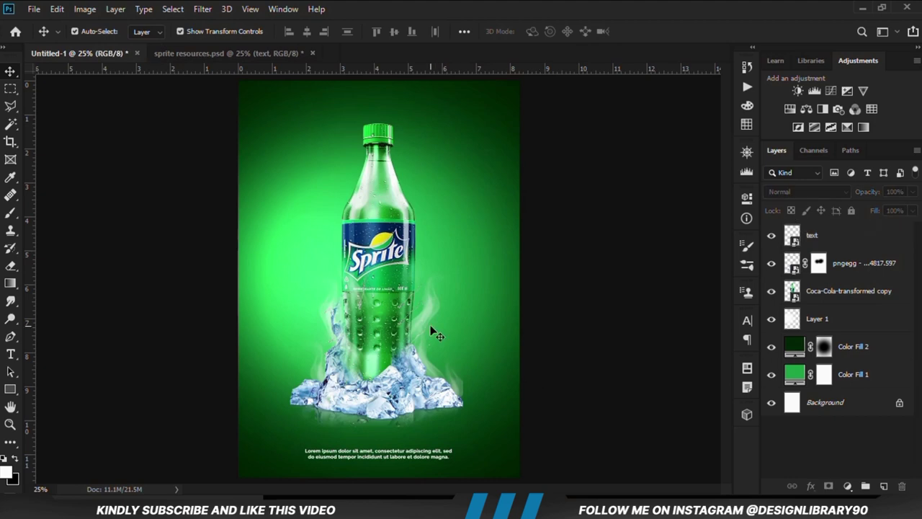
- Show the black water-drop image layer in sprite resources.psd again and copy it into Untitled-1
click(210, 53)
key(ctrl+0)
click(549, 339)
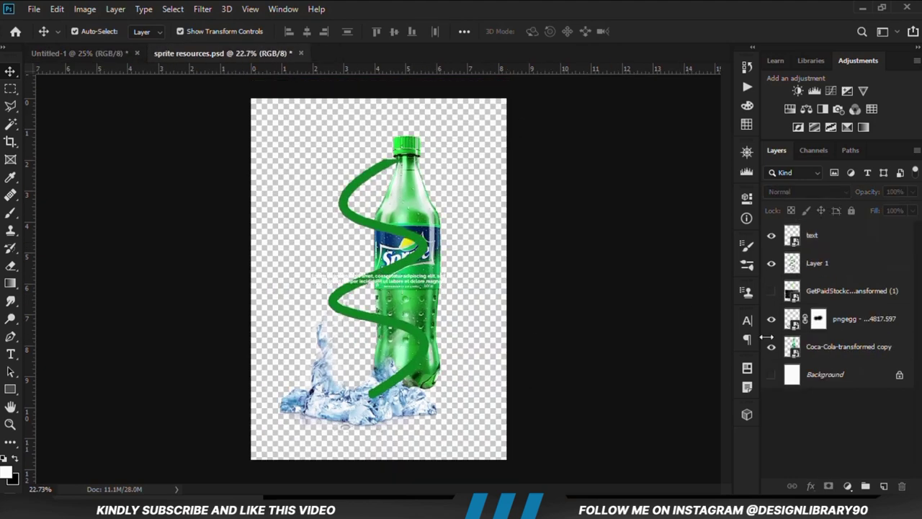
drag(450, 302, 452, 292)
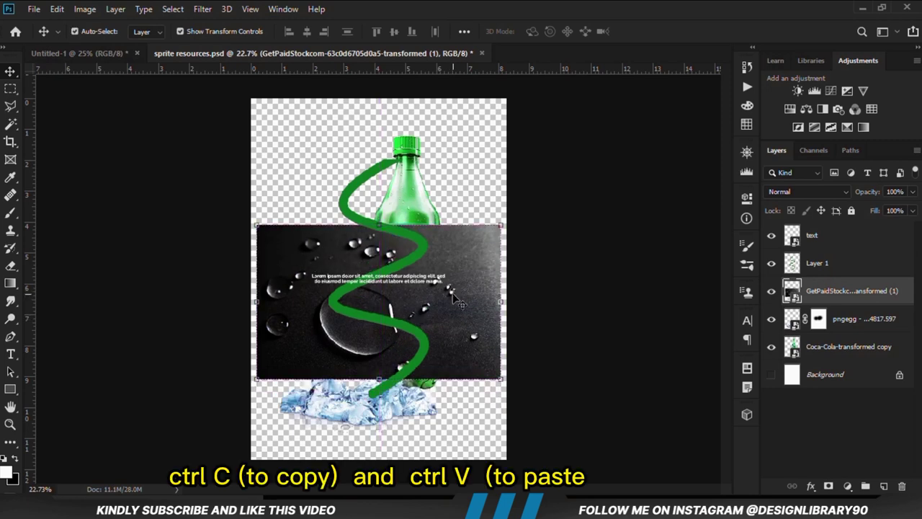
click(91, 54)
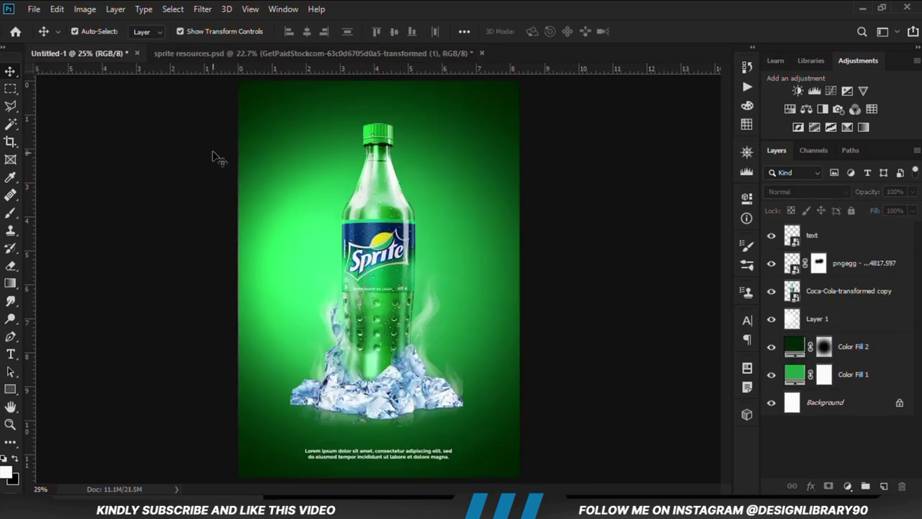
key(ctrl+v)
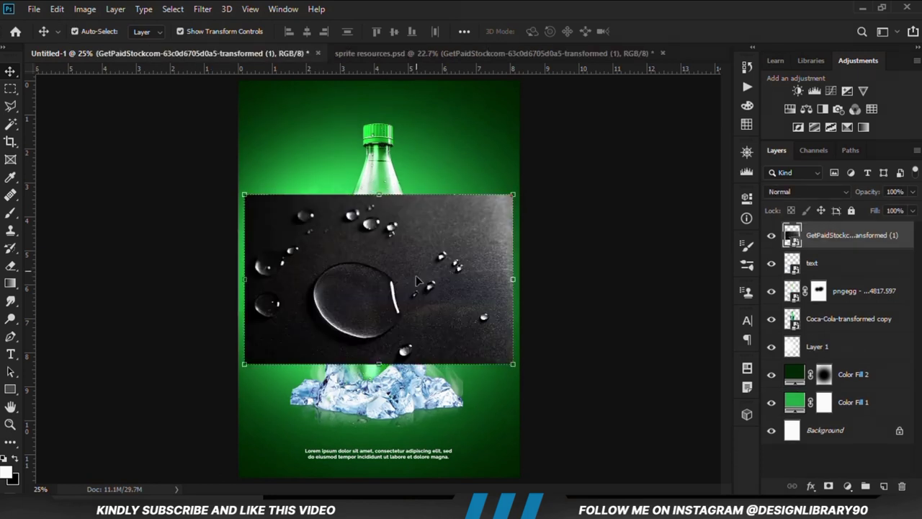
- Move the water-drop image down over the ice, scale it down slightly, and hide its layer
drag(416, 279, 412, 347)
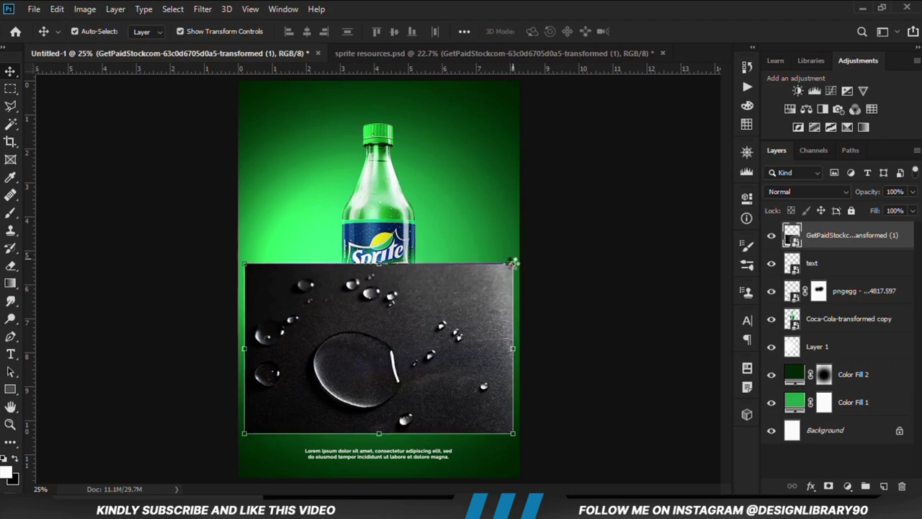
drag(512, 261, 428, 321)
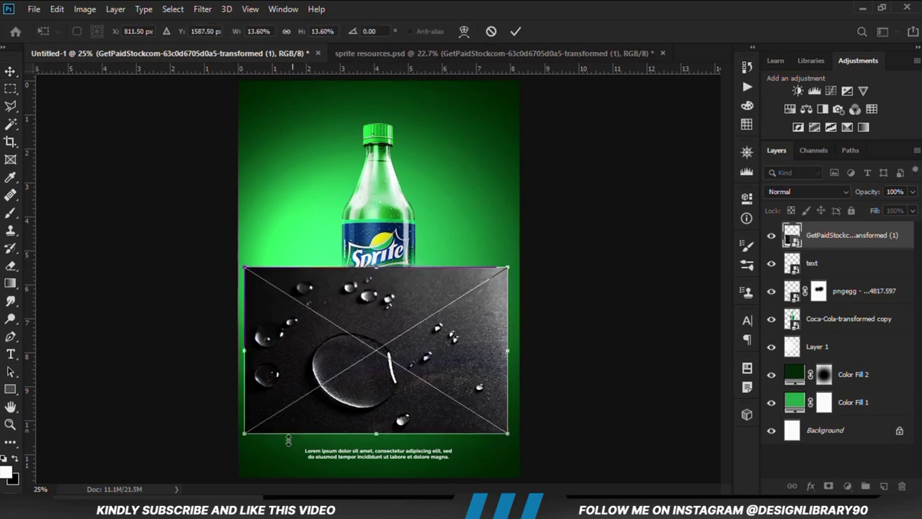
drag(249, 431, 265, 428)
key(Return)
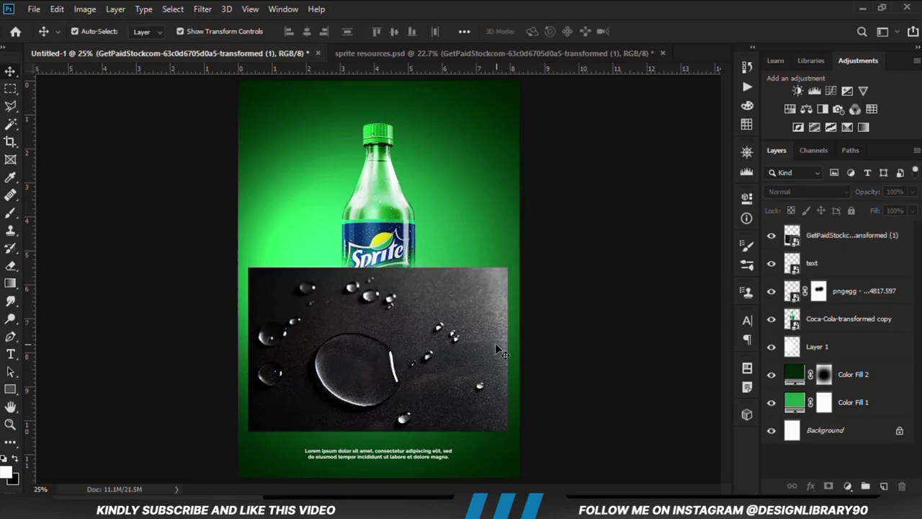
click(770, 235)
click(634, 302)
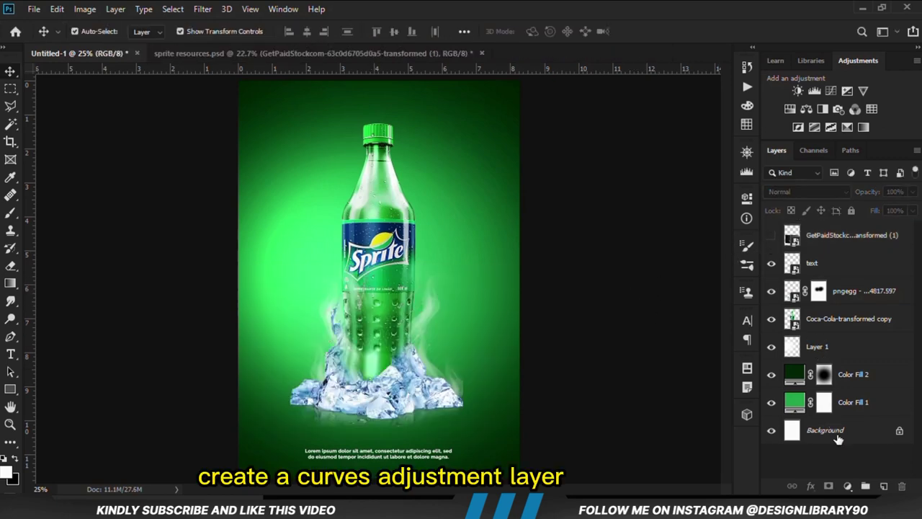
- Add a Curves adjustment layer above all layers, darken the shadows slightly, and compare the poster with and without it
click(848, 488)
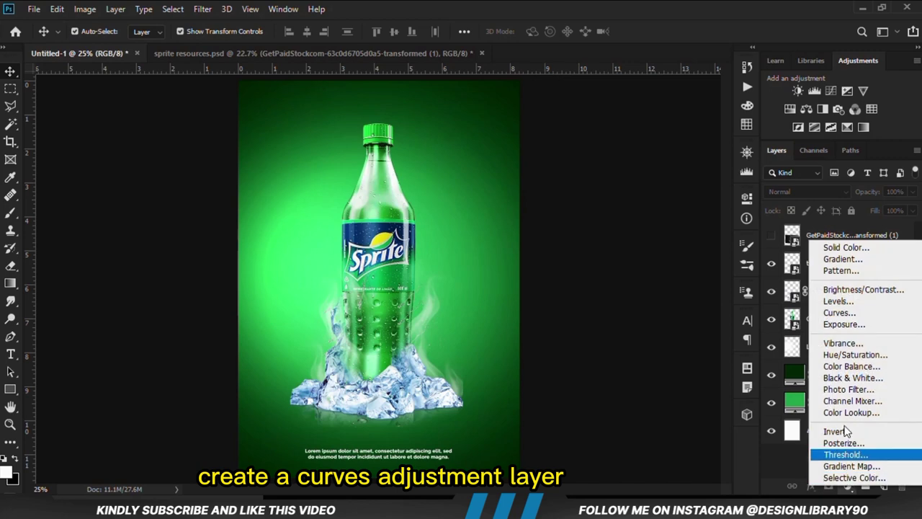
click(839, 311)
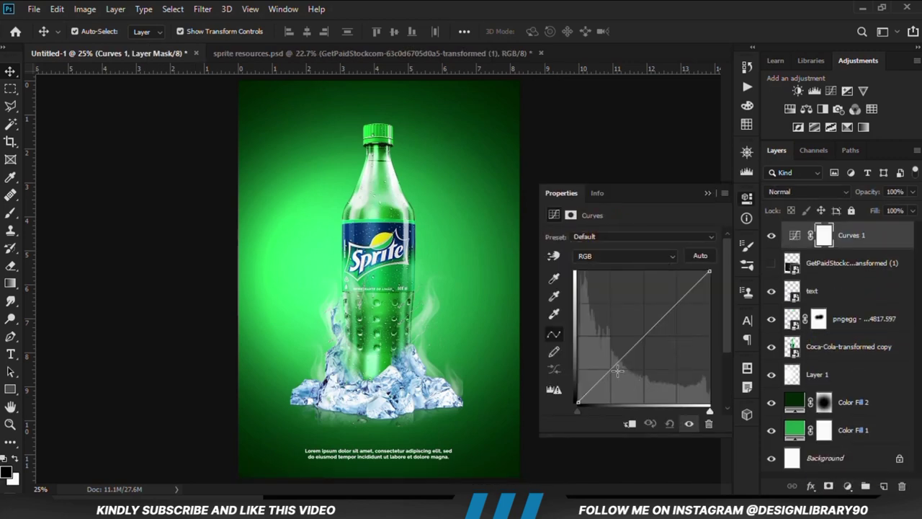
drag(617, 370, 620, 368)
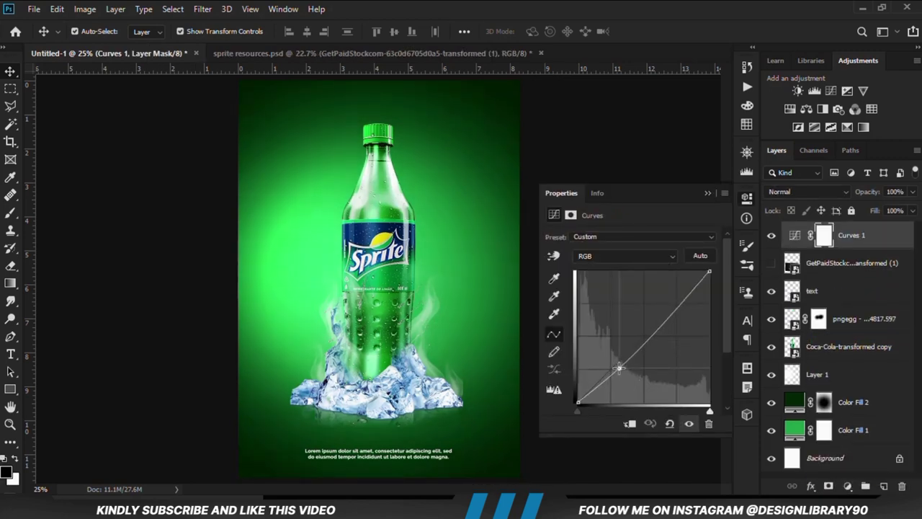
click(705, 193)
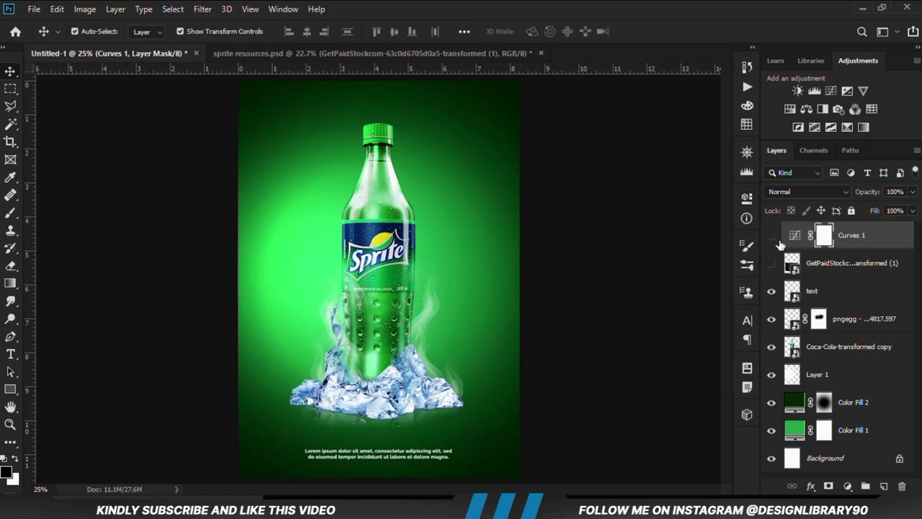
click(772, 237)
click(771, 236)
click(912, 191)
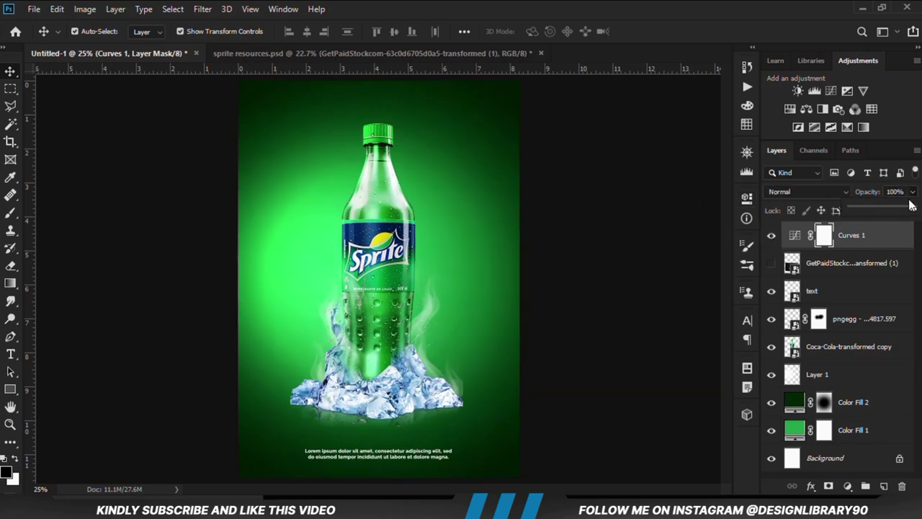
click(655, 312)
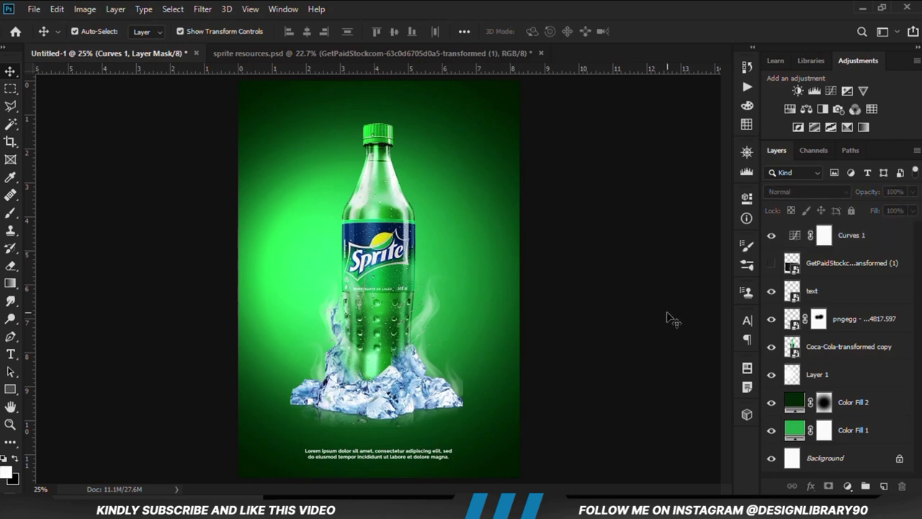
- Add an Exposure adjustment layer with Gamma Correction 0.90 and compare the poster with and without it
click(849, 486)
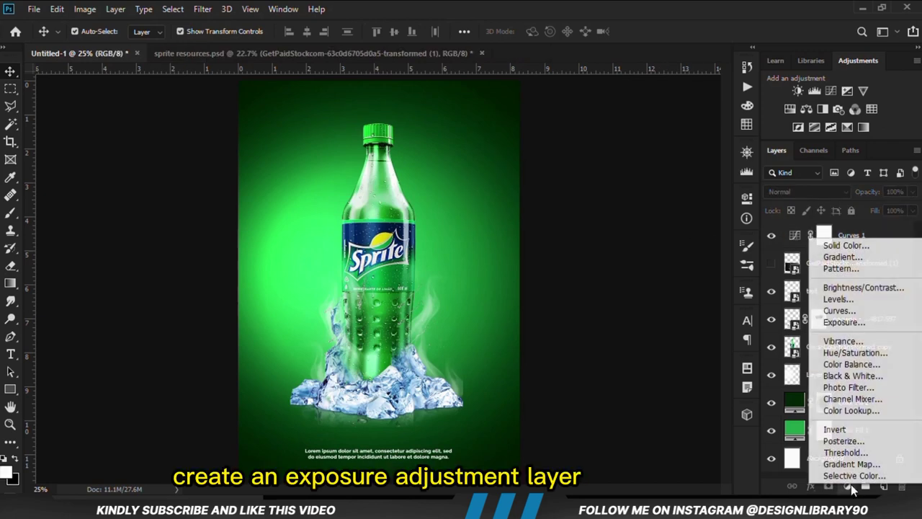
click(841, 322)
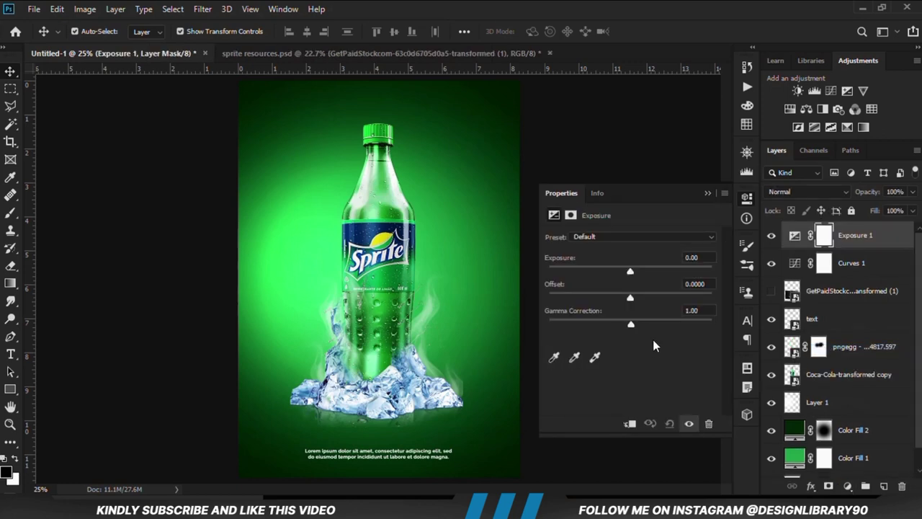
drag(645, 323, 629, 322)
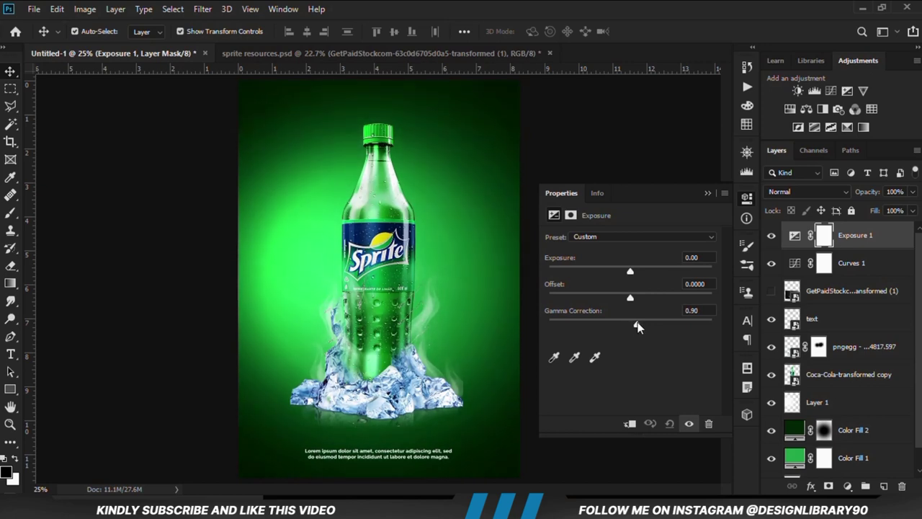
click(708, 193)
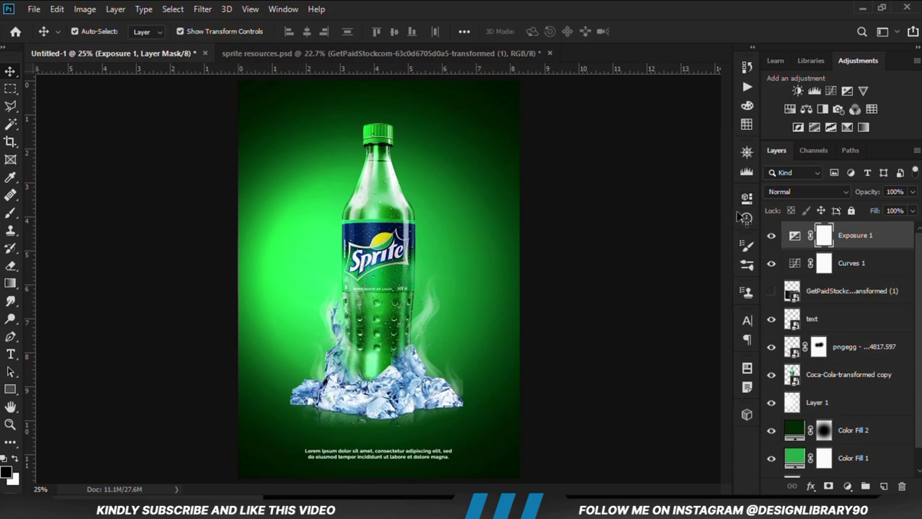
click(771, 235)
click(771, 235)
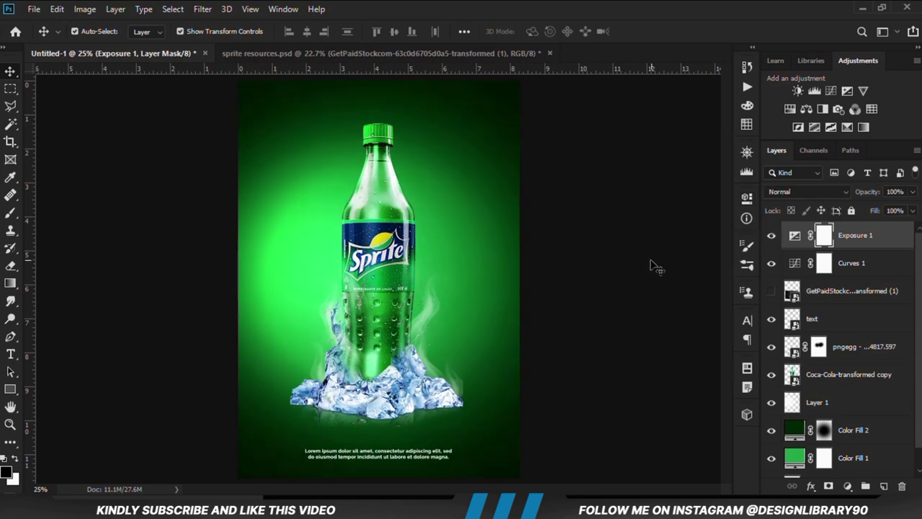
- Lower the Exposure adjustment layer's opacity to 95% and check its effect by hiding and showing it
click(912, 192)
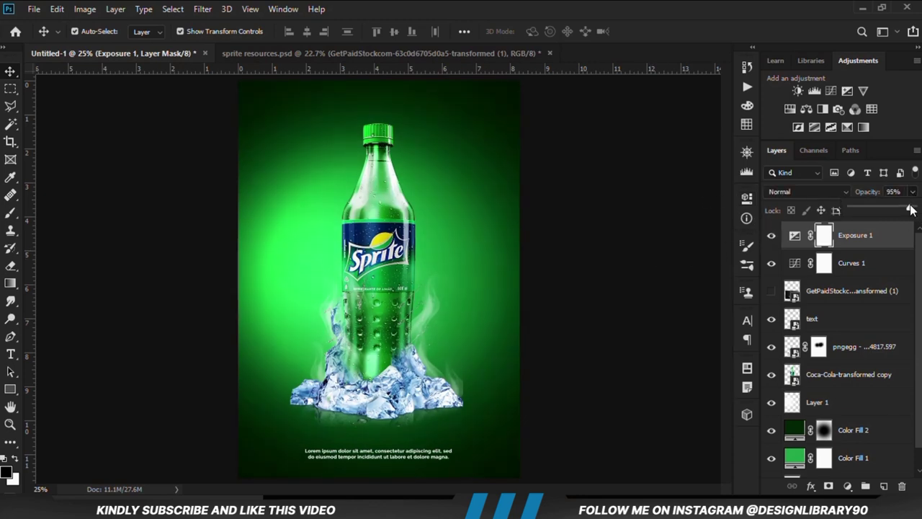
click(702, 252)
click(770, 236)
click(770, 237)
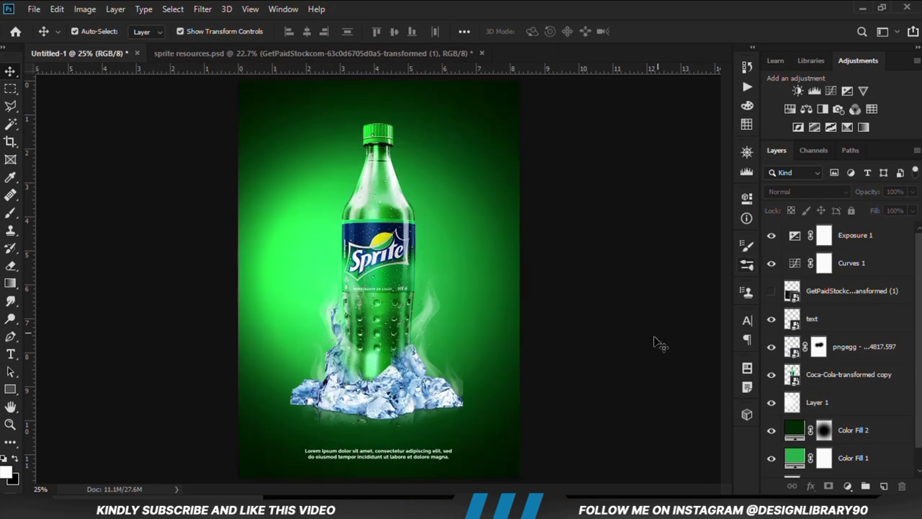
- Show the water-drop image again and use Distort to flatten it from its upper edge to about 4.31% height
click(771, 291)
click(421, 388)
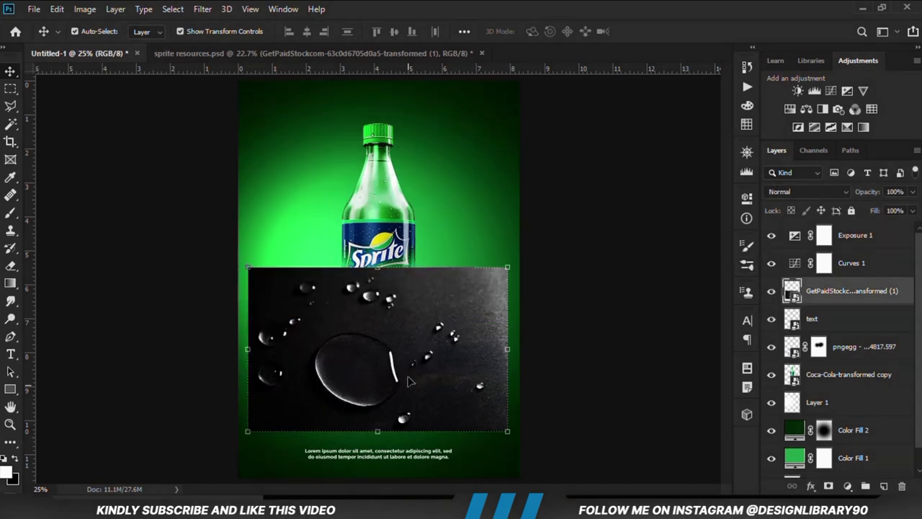
key(ctrl+t)
right_click(412, 291)
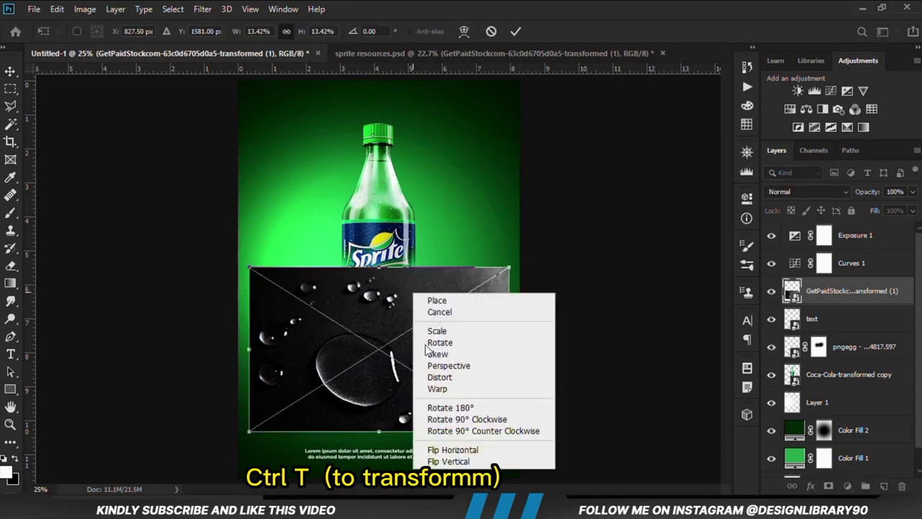
click(440, 377)
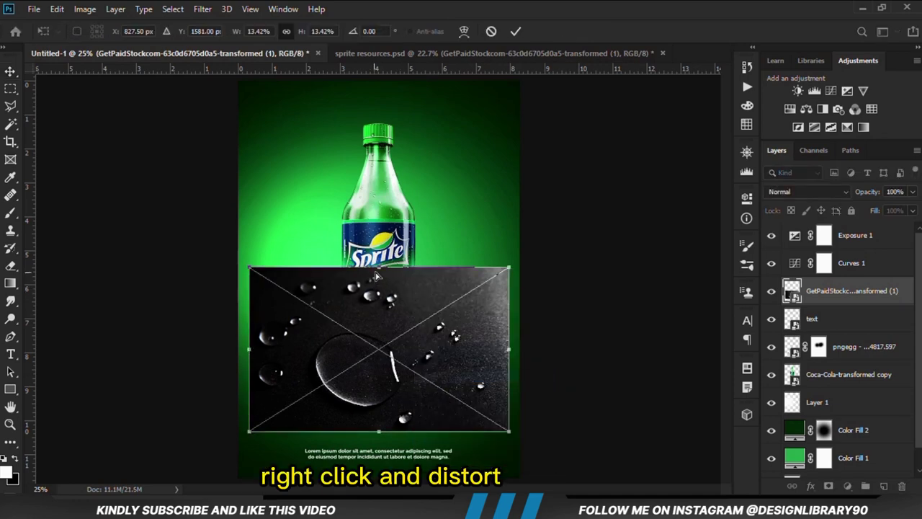
drag(376, 273, 381, 368)
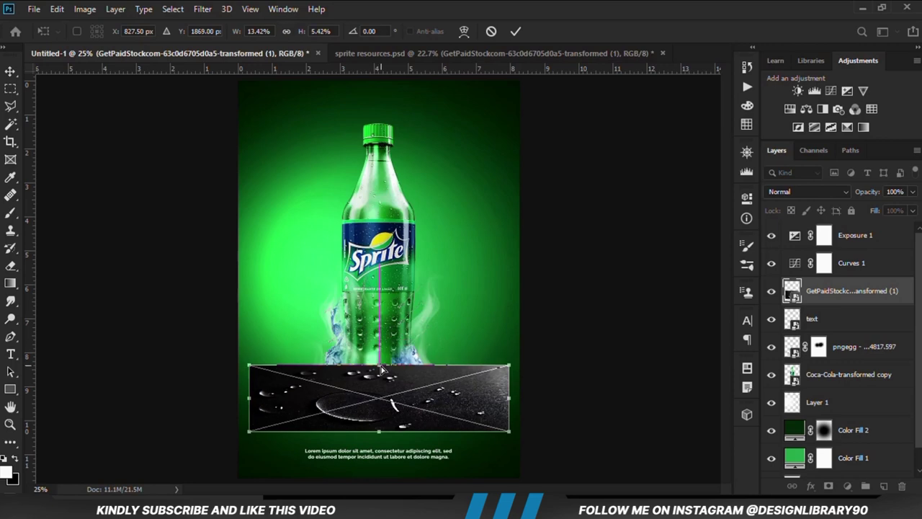
key(ctrl+z)
drag(381, 306, 379, 382)
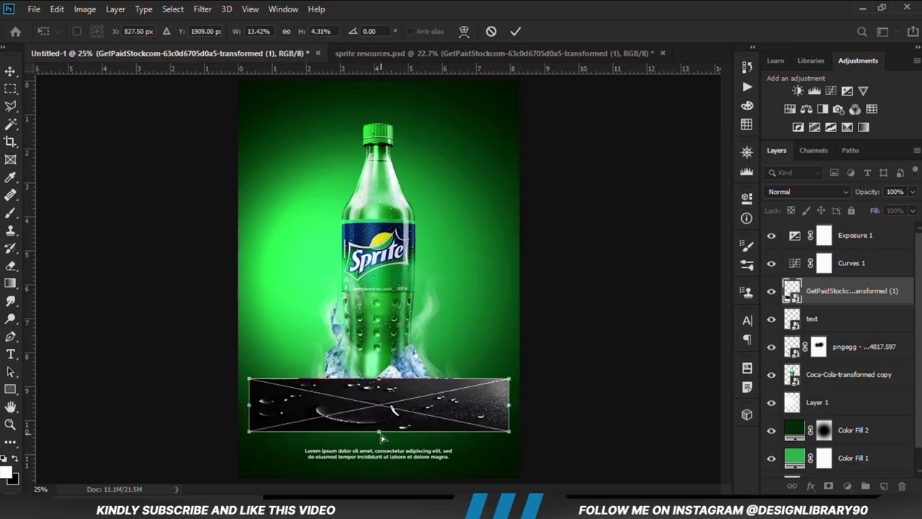
- Distort the water-drop image further into a thin strip about 2.38% high across the ice base and apply the transform
drag(381, 437, 384, 382)
drag(508, 412, 511, 423)
key(ctrl+z)
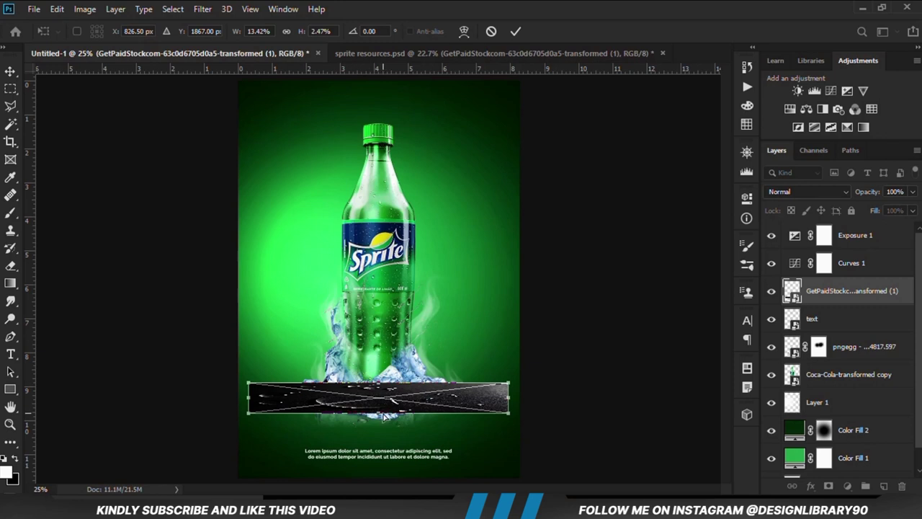
mouse_move(384, 416)
mouse_down()
mouse_move(380, 445)
mouse_move(379, 426)
mouse_up()
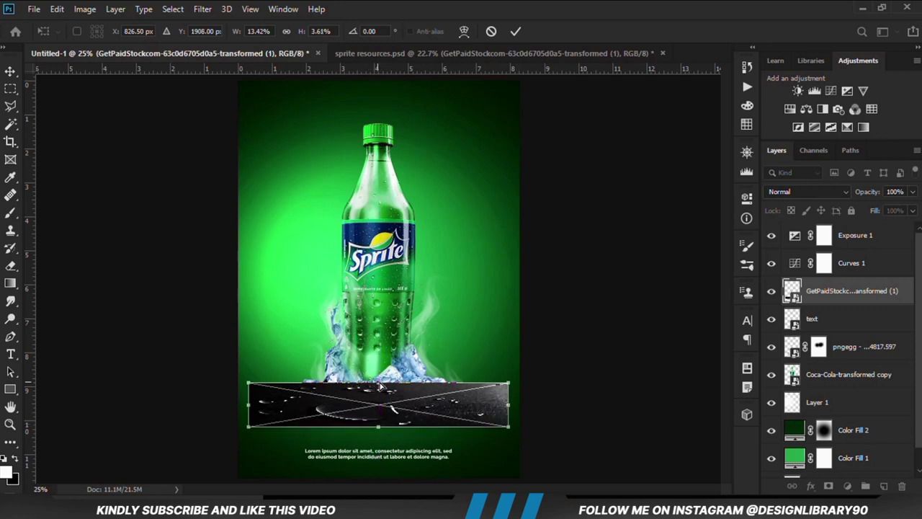
drag(382, 386, 382, 390)
drag(380, 428, 380, 424)
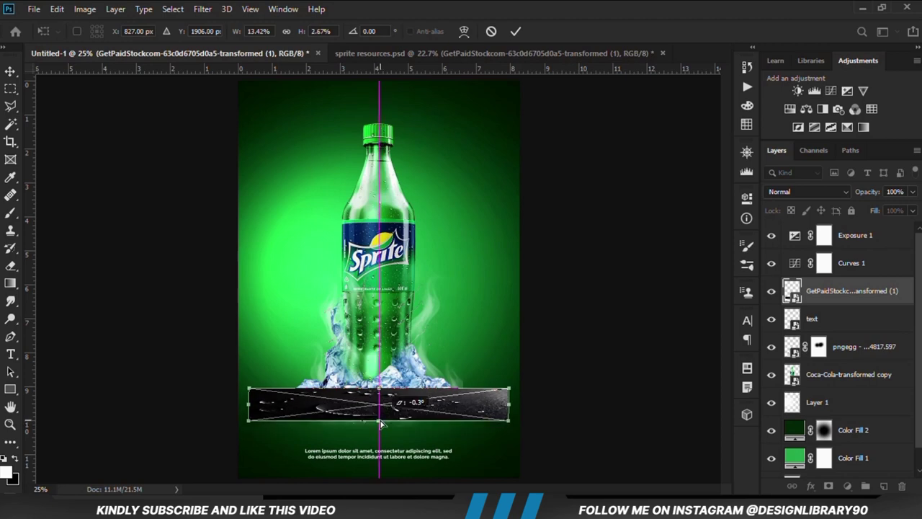
scroll(380, 400, up, 1)
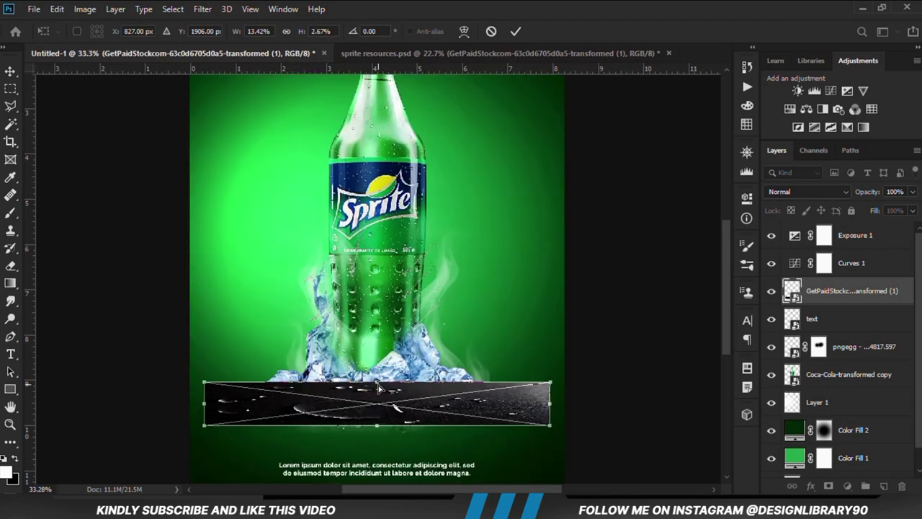
drag(378, 384, 377, 389)
click(515, 31)
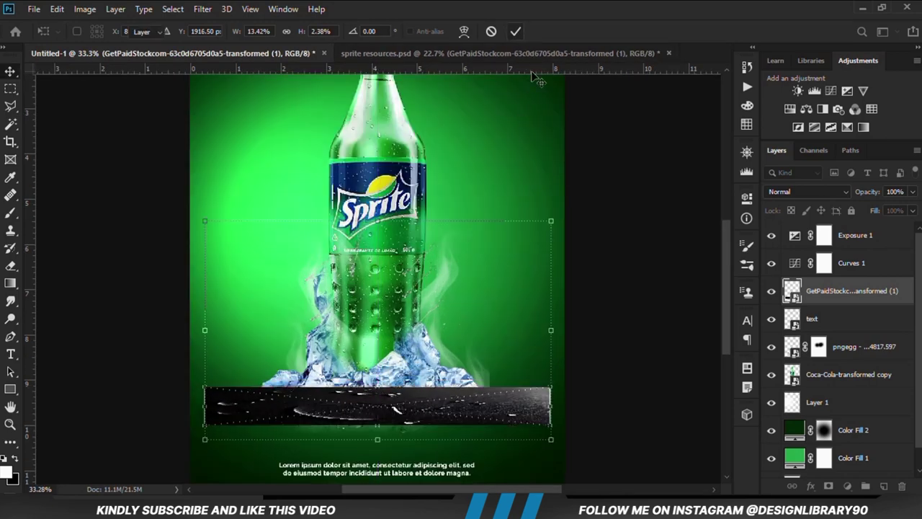
key(Return)
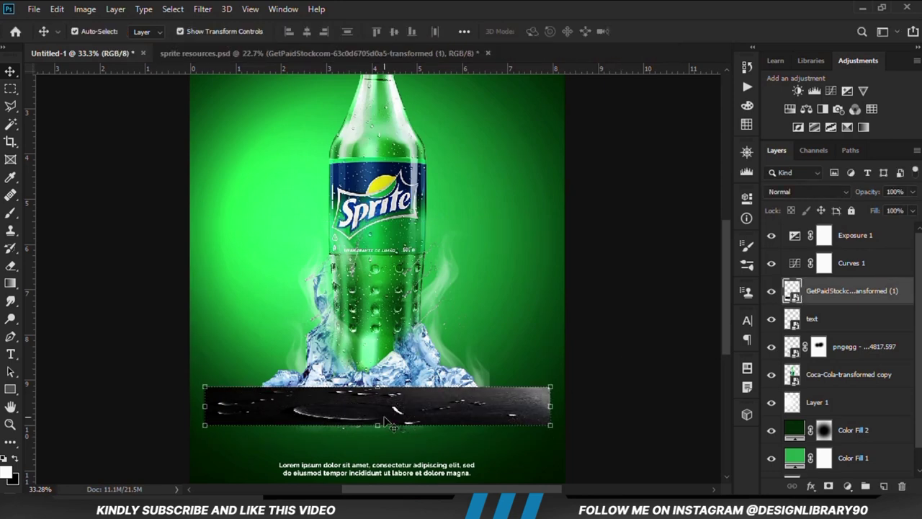
- Place the water-drop layer directly below the ice layer and compare the poster with it hidden and shown
mouse_move(390, 425)
mouse_down()
mouse_move(382, 415)
mouse_move(388, 420)
mouse_up()
drag(827, 295, 825, 369)
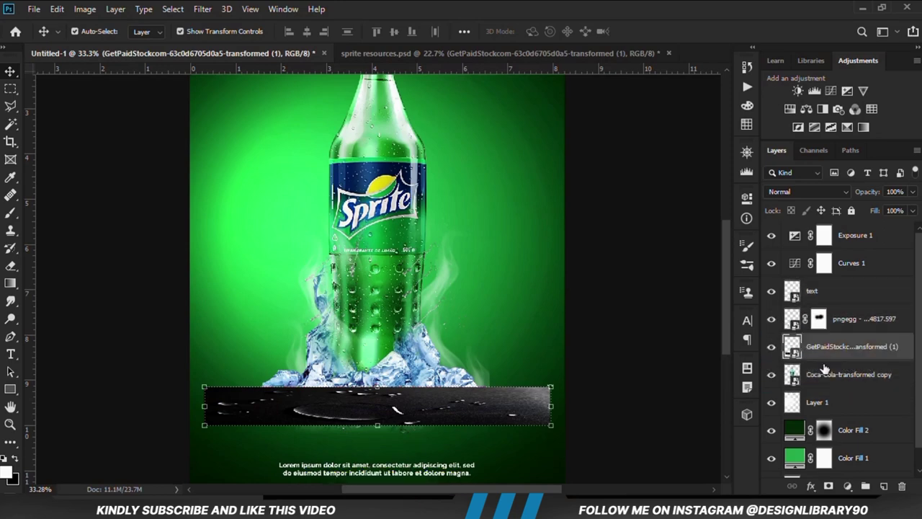
click(772, 347)
click(772, 346)
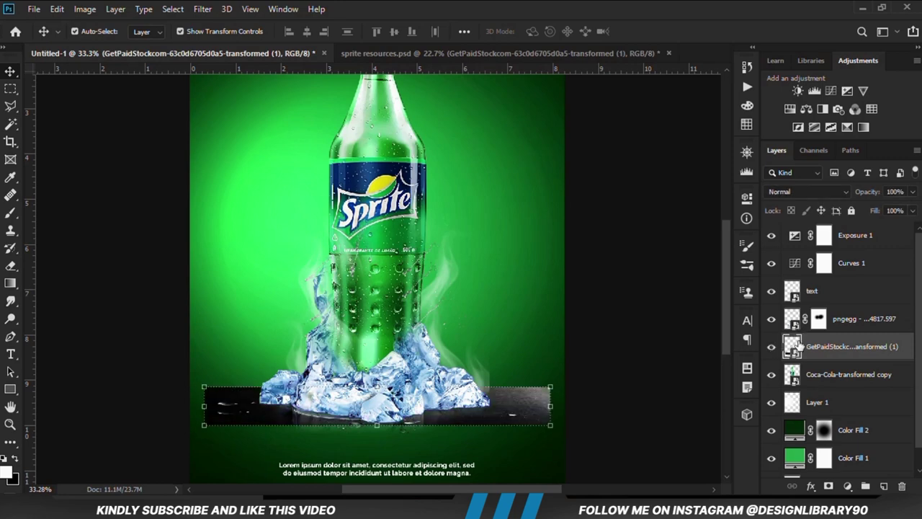
click(772, 347)
click(772, 346)
- Move the water-drop strip slightly down and set its blend mode to Screen
drag(504, 416, 504, 423)
click(797, 190)
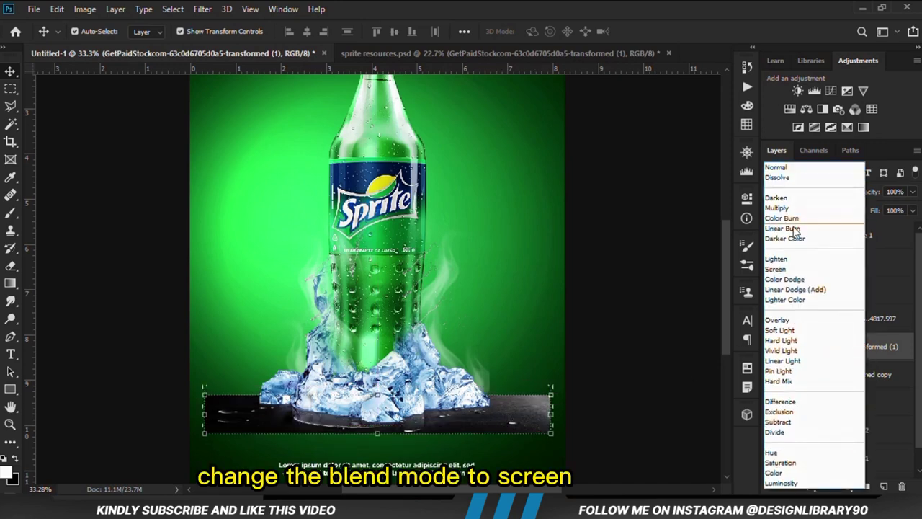
click(789, 270)
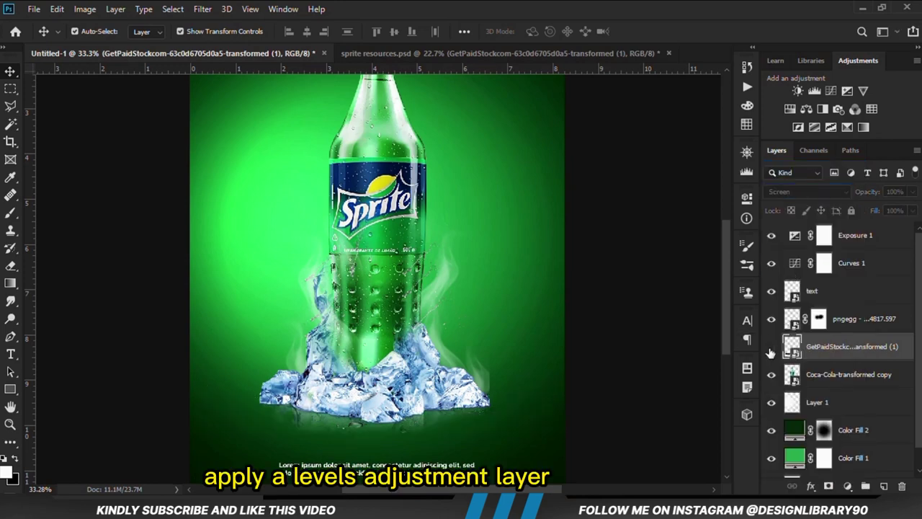
- Narrow the water-drop strip from both sides to about 12.39% width, apply it, and compare it hidden and shown
drag(553, 413, 539, 414)
drag(204, 410, 216, 412)
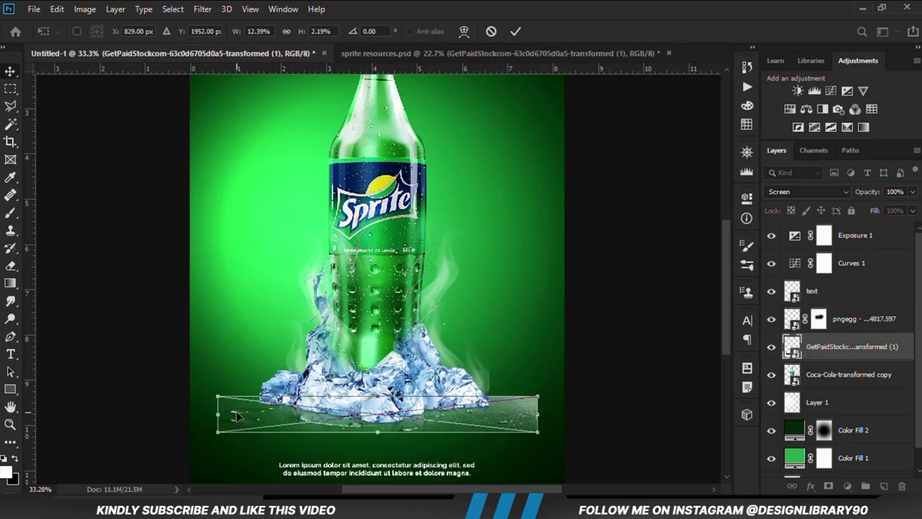
key(Return)
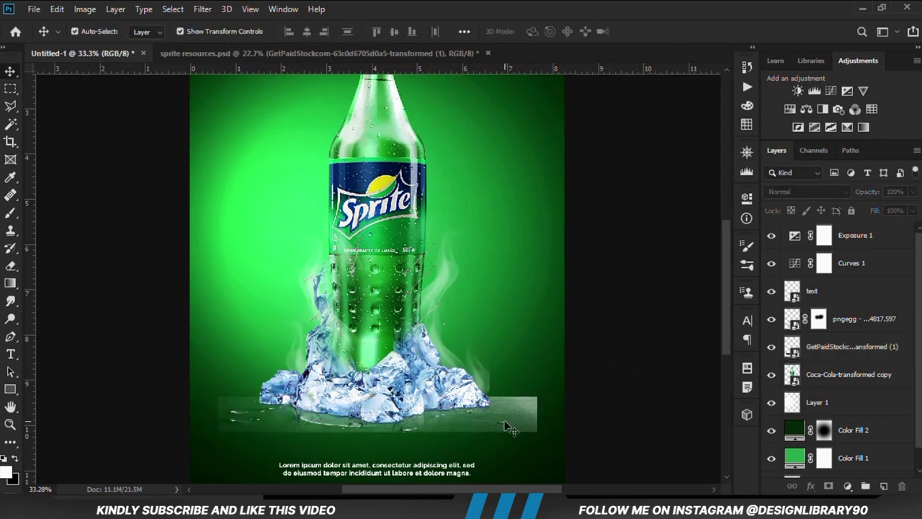
click(769, 347)
click(769, 347)
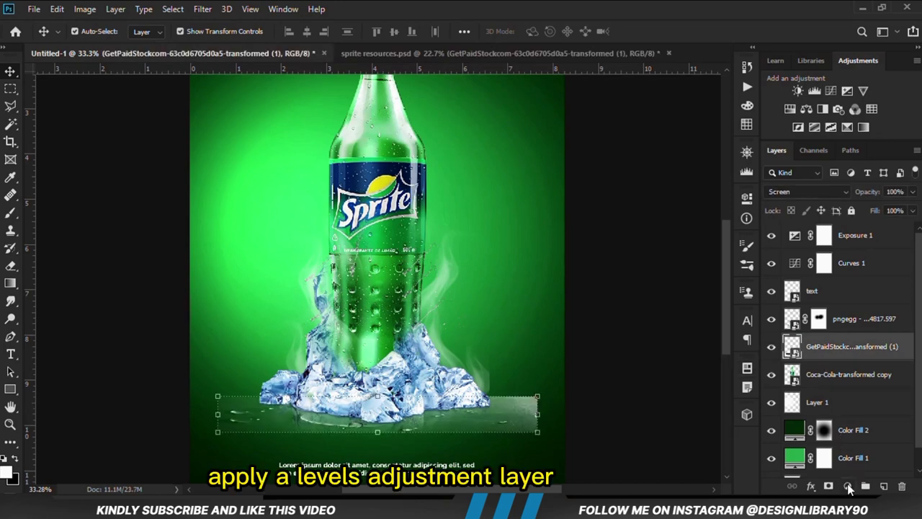
- Add a Levels adjustment clipped to the water-drop layer and raise its shadow input to darken the strip's haze
click(846, 487)
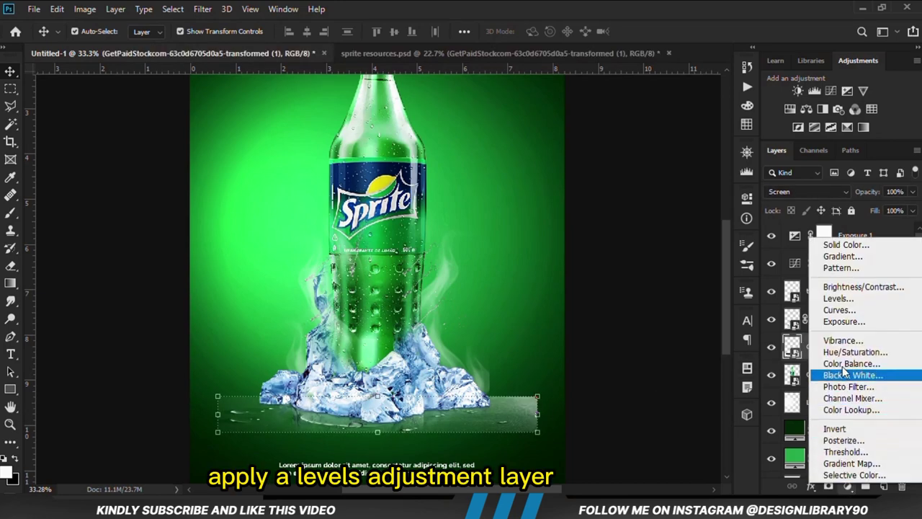
click(837, 298)
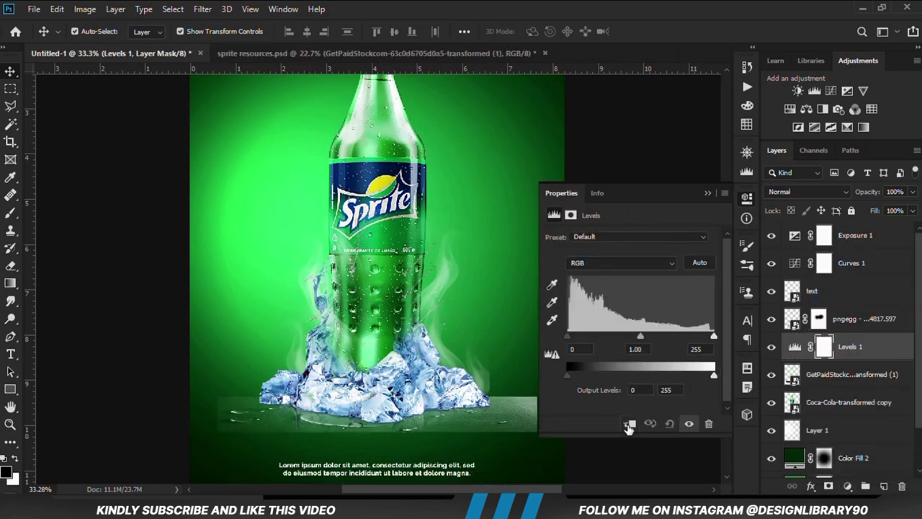
click(629, 425)
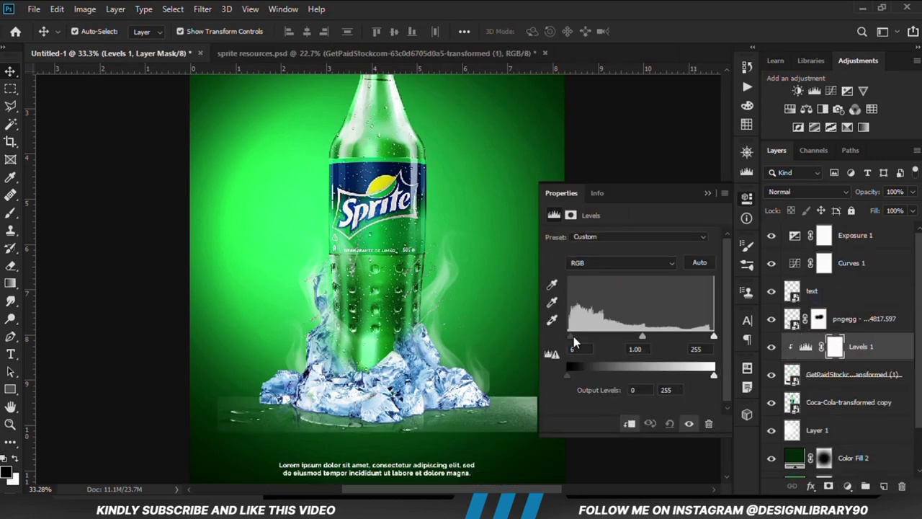
drag(592, 333, 619, 336)
click(707, 193)
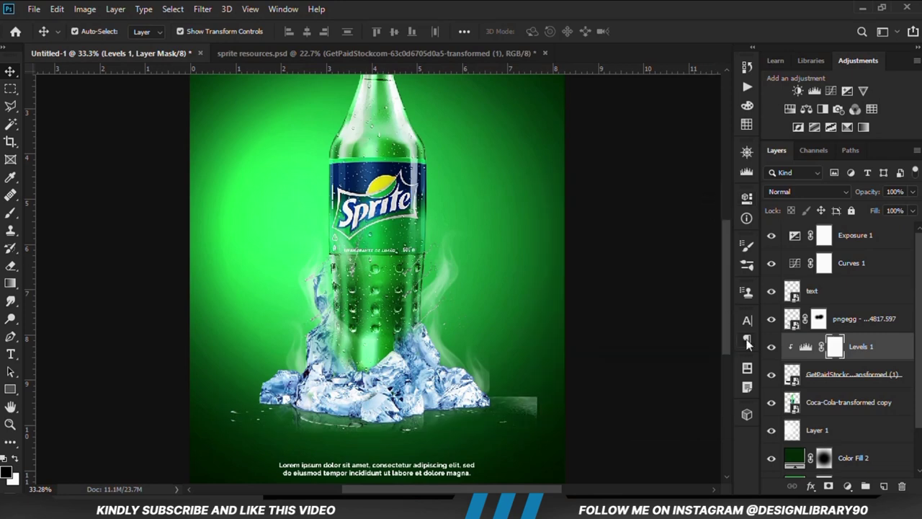
- Compare the poster with the clipped Levels adjustment and the water-drop layer hidden and shown
click(771, 346)
click(771, 346)
click(771, 375)
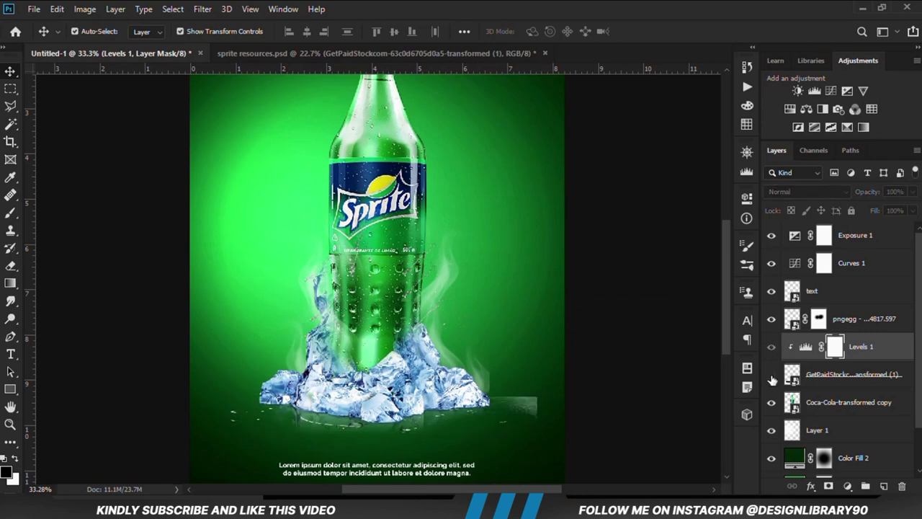
click(771, 375)
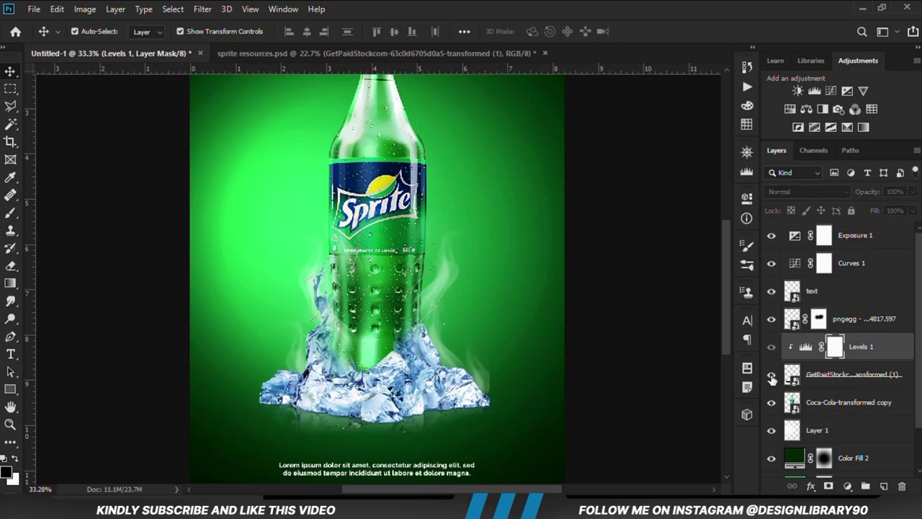
- Add a layer mask to the water-drop layer and activate the Brush tool
click(823, 382)
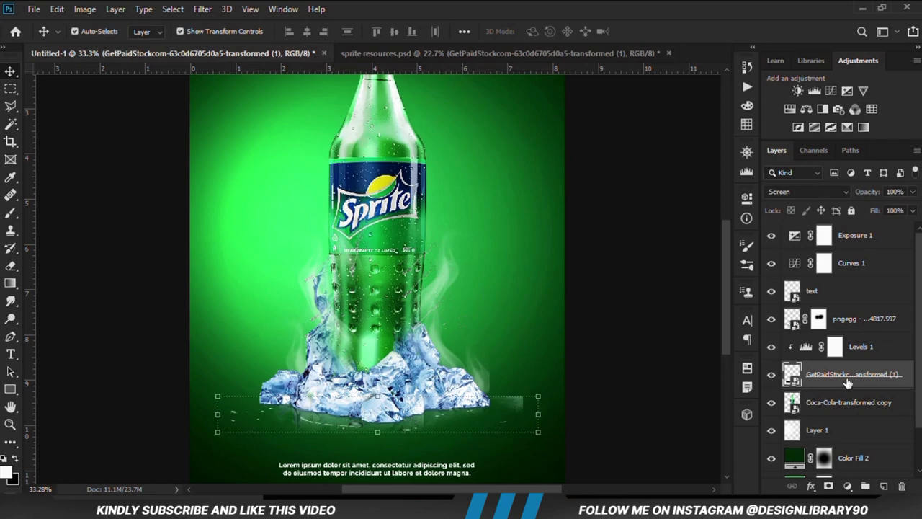
click(829, 486)
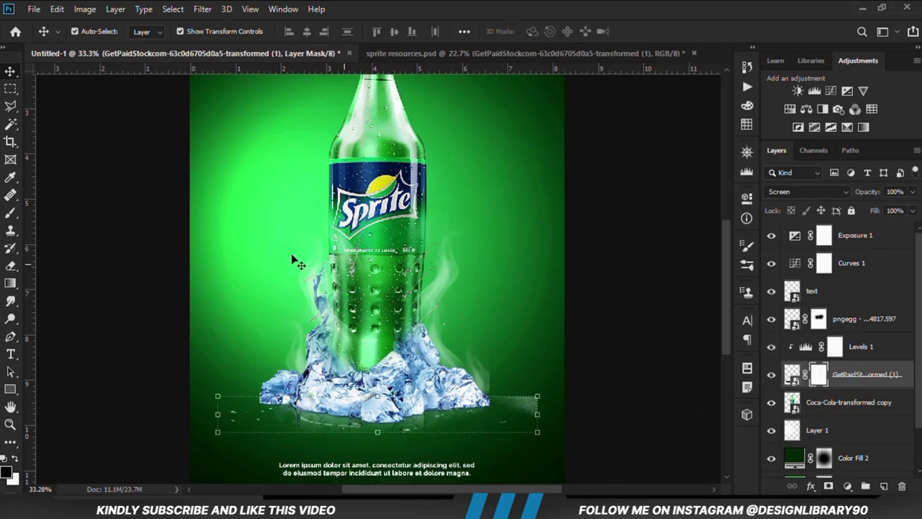
click(10, 213)
click(57, 214)
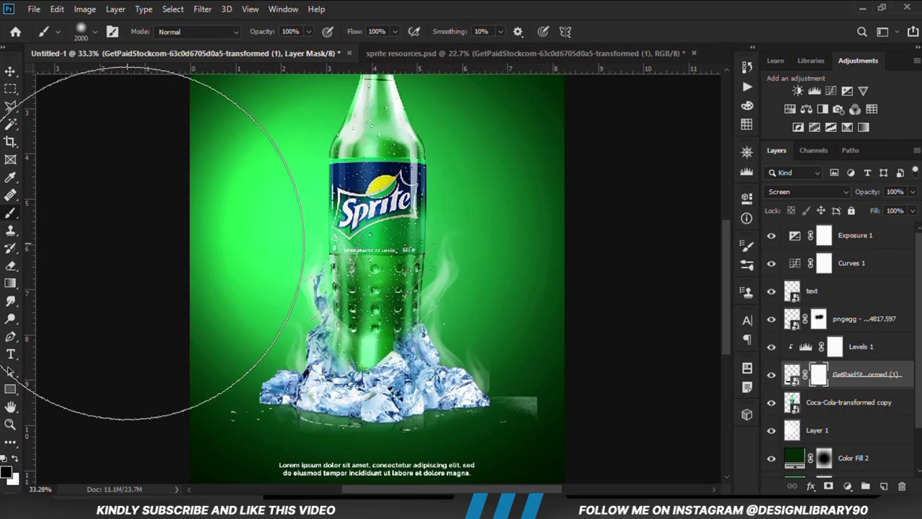
- Reduce the brush size to 100 and set its opacity to 100%
key(bracketleft)
key(bracketleft)
key(bracketleft)
key(bracketleft)
key(bracketleft)
key(bracketleft)
key(bracketleft)
key(bracketleft)
key(bracketleft)
key(bracketleft)
key(bracketleft)
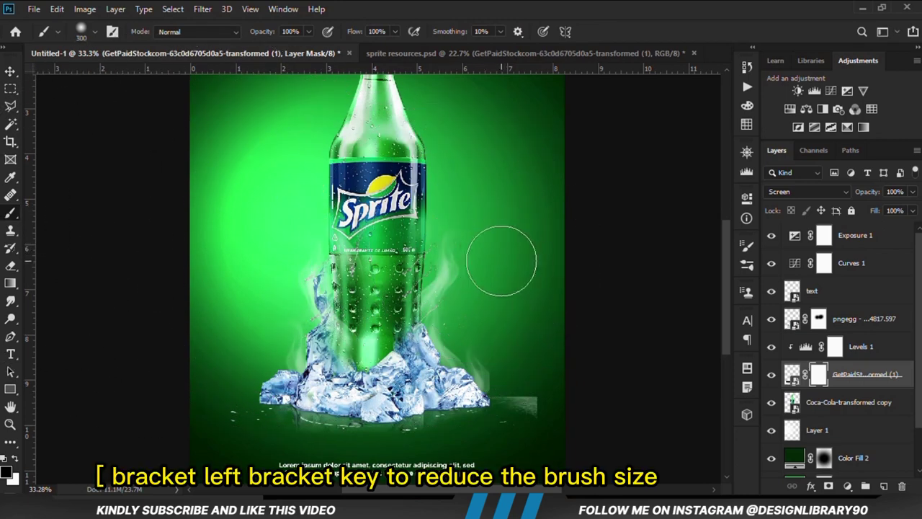
key(bracketleft)
key(bracketleft)
key(bracketleft)
key(bracketleft)
key(bracketleft)
key(bracketleft)
click(308, 31)
drag(293, 48, 328, 50)
- Set the foreground colour to black, 000000
click(6, 474)
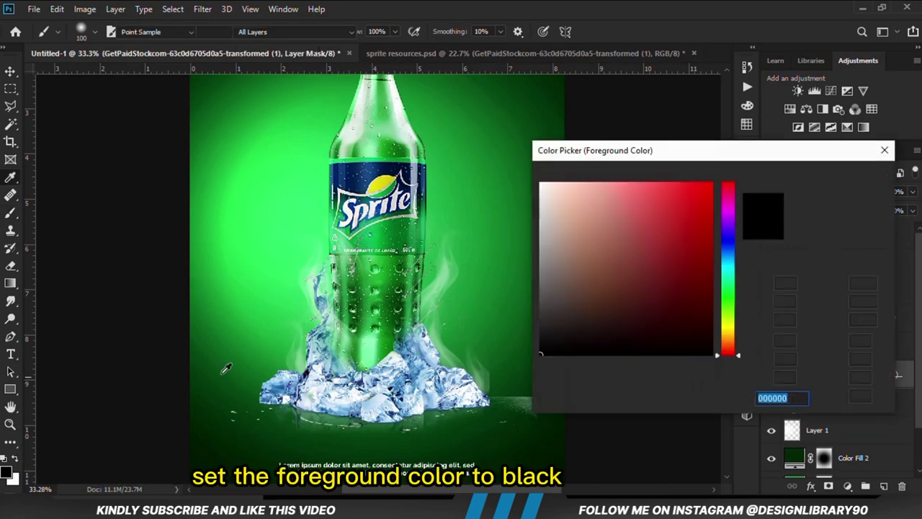
click(793, 398)
double_click(793, 398)
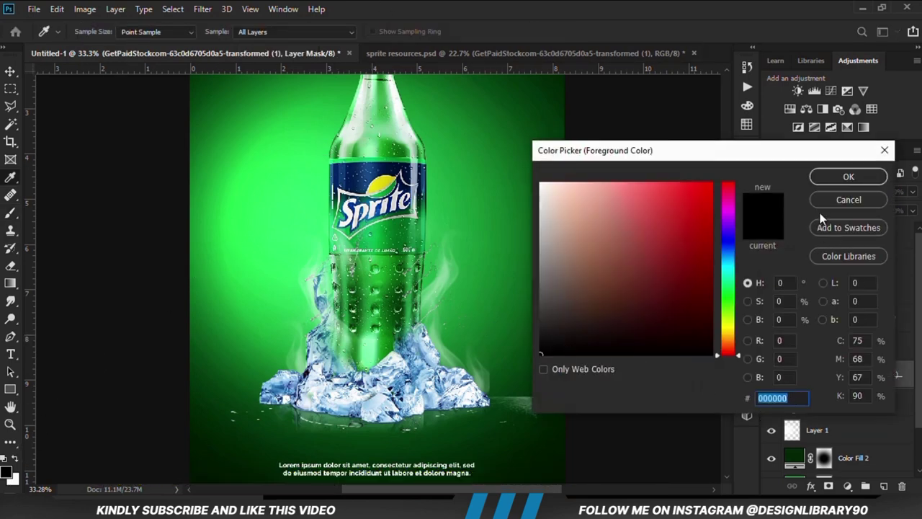
click(834, 178)
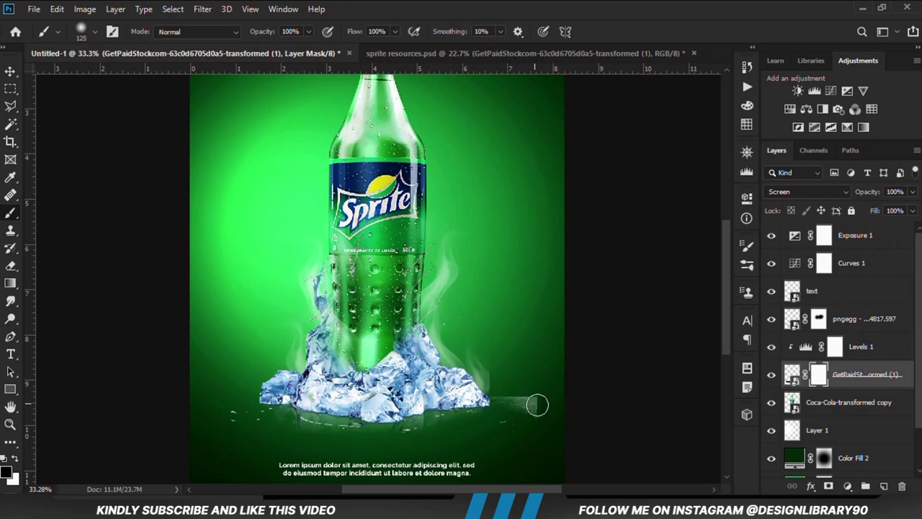
- Enlarge the brush to 300, paint out the water-drop strip's hard right end on its mask, and deselect the layer
key(bracketright)
key(bracketright)
key(bracketright)
key(bracketright)
key(bracketleft)
key(bracketright)
key(bracketright)
click(546, 401)
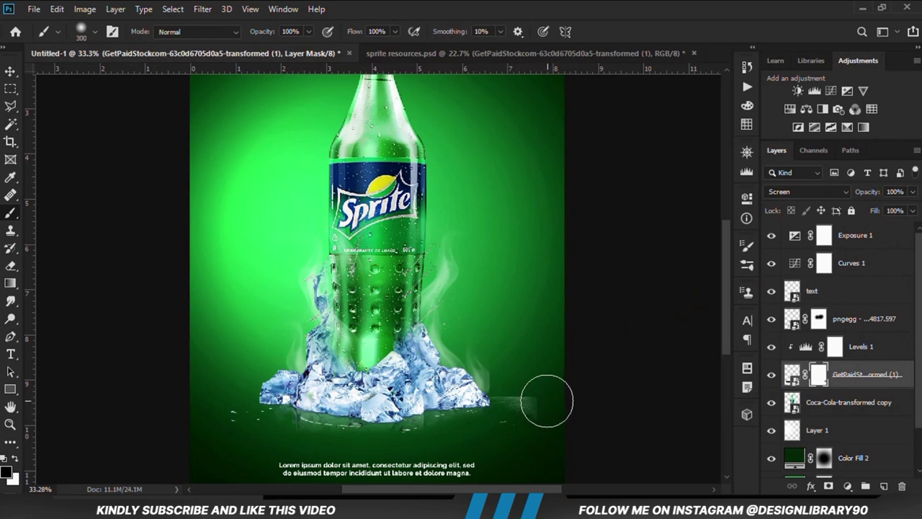
mouse_move(547, 401)
mouse_down()
mouse_move(500, 383)
mouse_move(504, 372)
mouse_move(542, 388)
mouse_up()
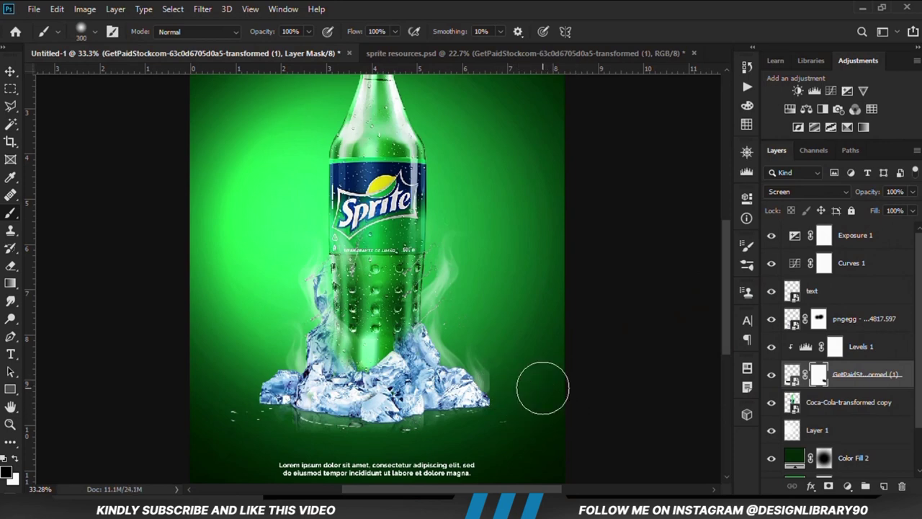
drag(10, 71, 59, 76)
click(88, 234)
- Copy the green spiral layer from sprite resources.psd into the poster document
key(ctrl+minus)
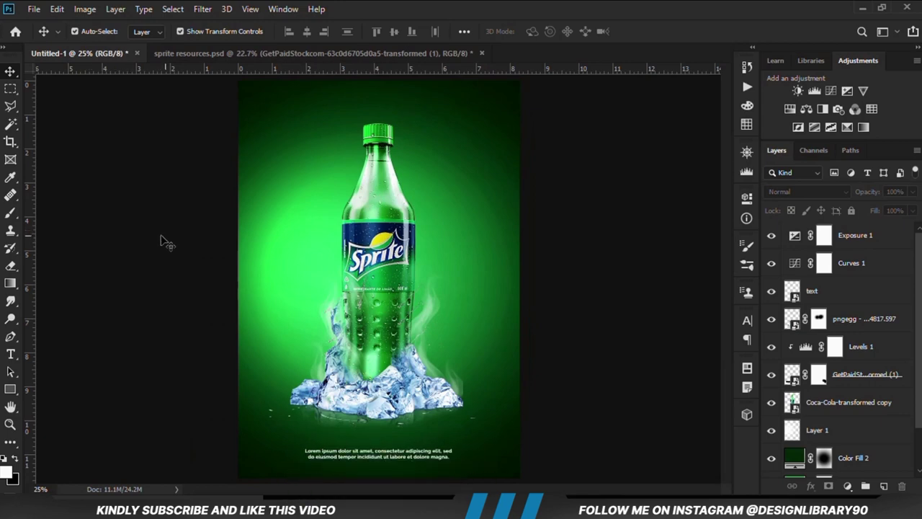
scroll(347, 245, down, 1)
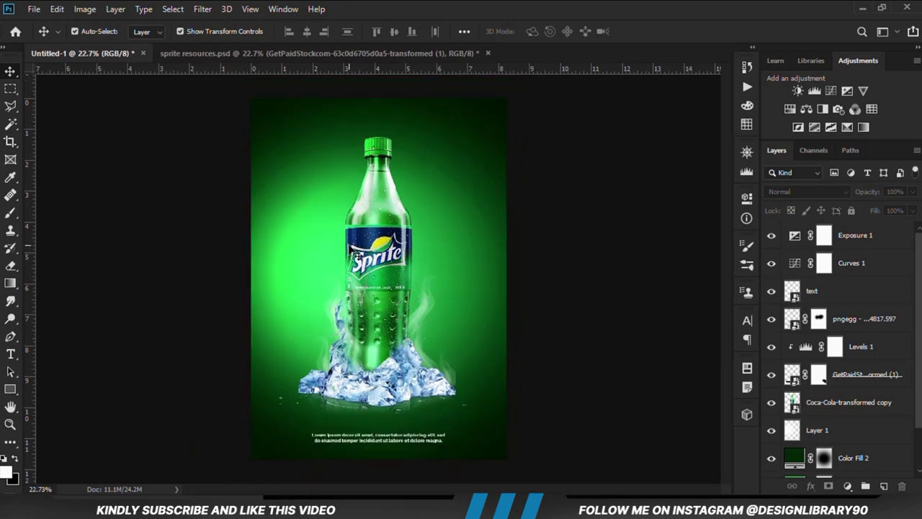
scroll(347, 245, up, 1)
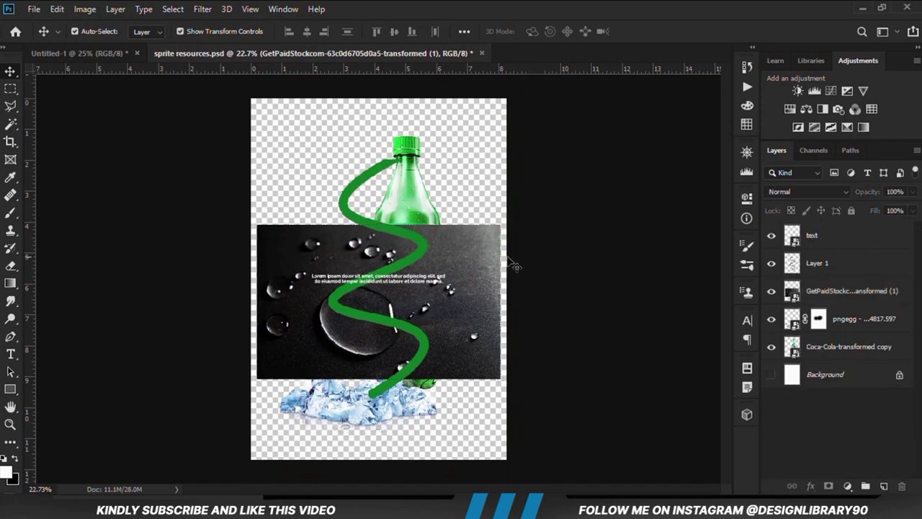
drag(408, 234, 390, 236)
click(110, 56)
key(ctrl+v)
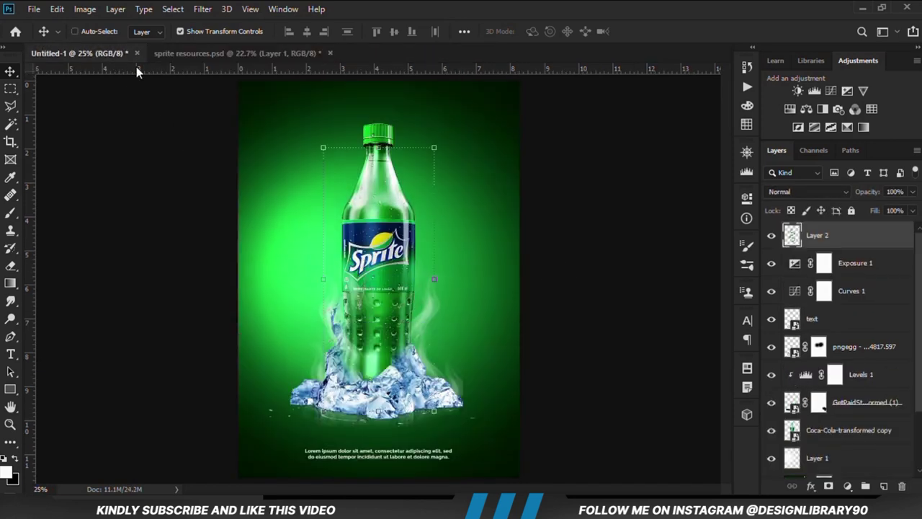
- Position the green spiral around the bottle, horizontally centred, with its upper end at the poster's top edge
drag(378, 226, 374, 148)
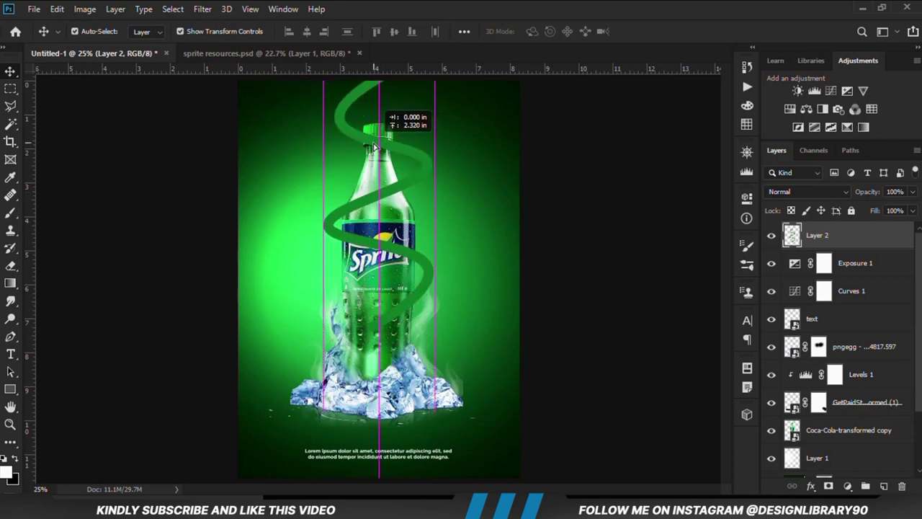
drag(373, 147, 390, 166)
scroll(383, 175, down, 1)
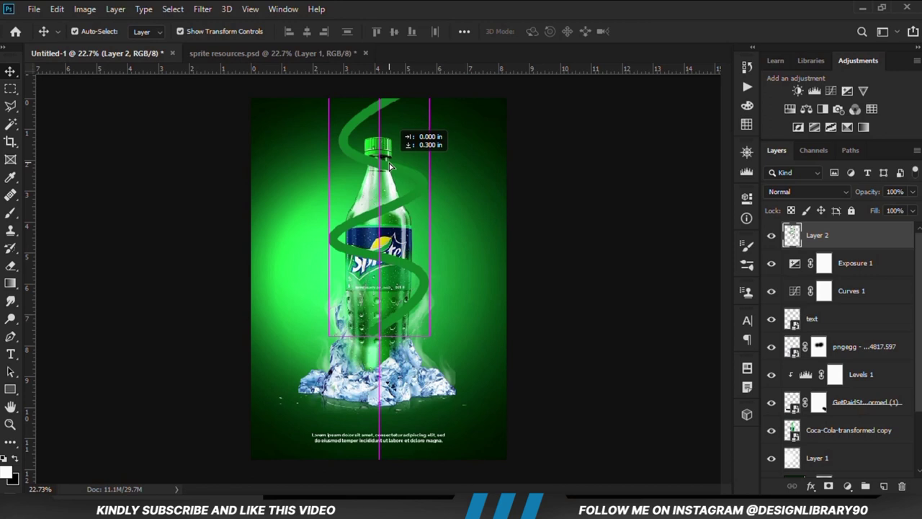
drag(390, 165, 388, 162)
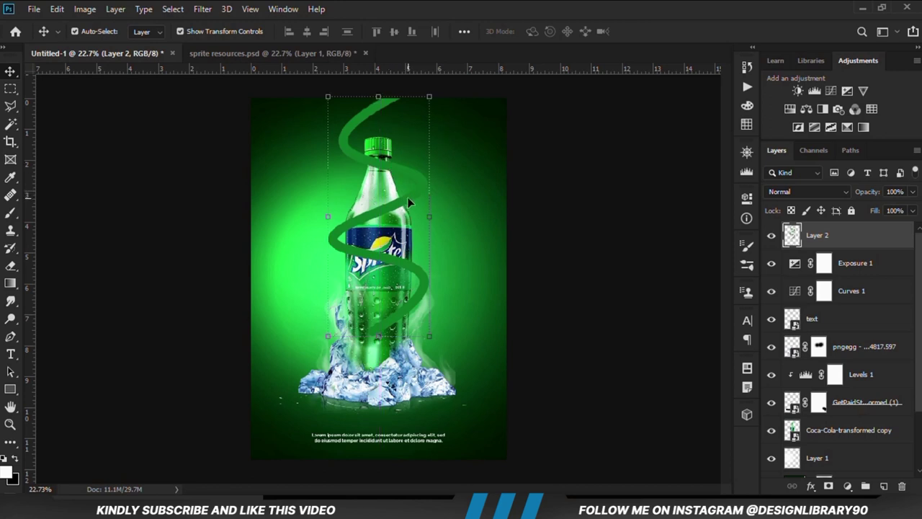
drag(407, 197, 408, 204)
click(534, 299)
key(ctrl+plus)
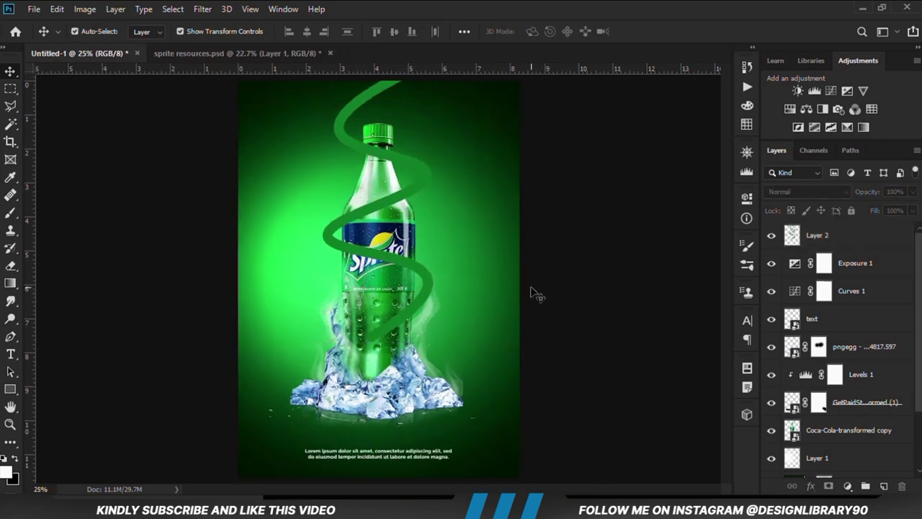
- Convert the green spiral layer to a smart object and compare the poster with it hidden and shown
click(416, 191)
click(771, 236)
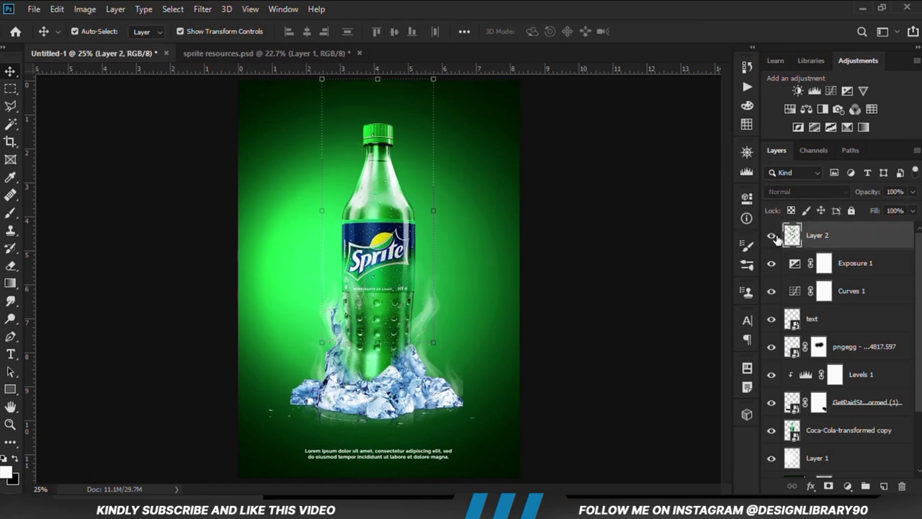
click(771, 236)
right_click(782, 243)
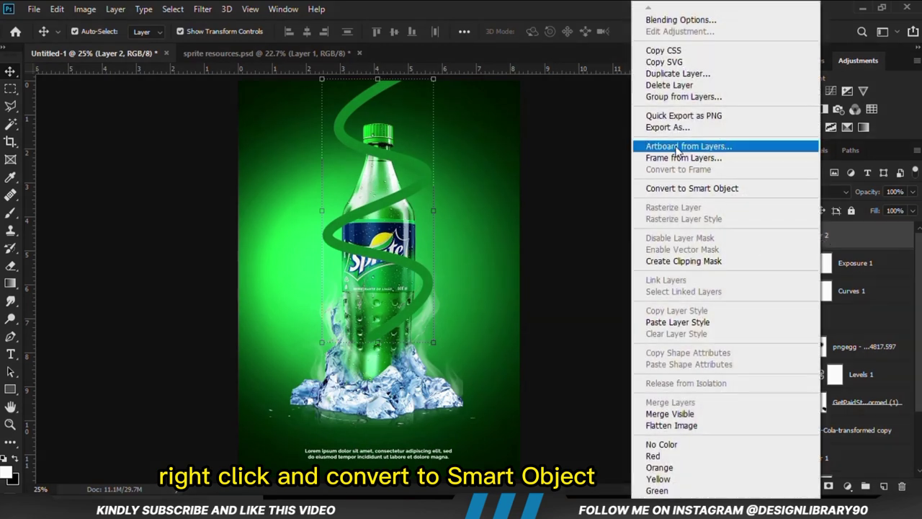
click(656, 188)
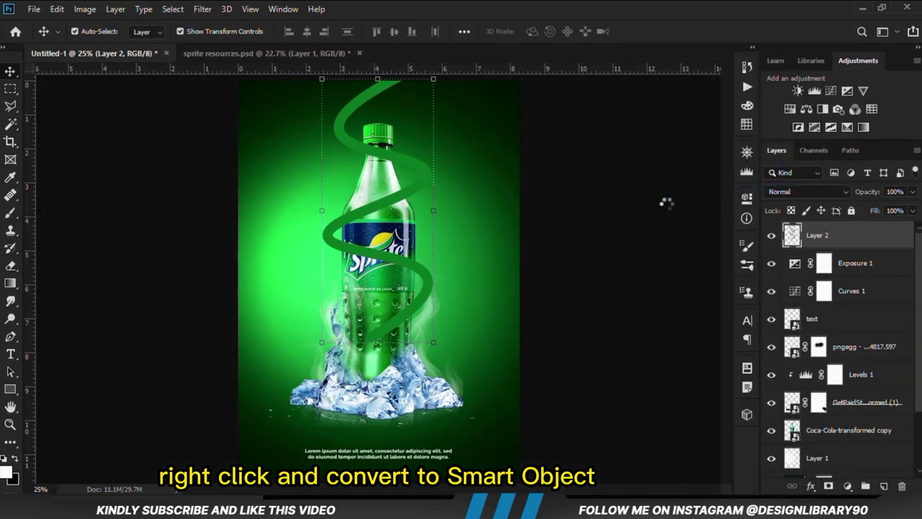
click(771, 238)
click(771, 238)
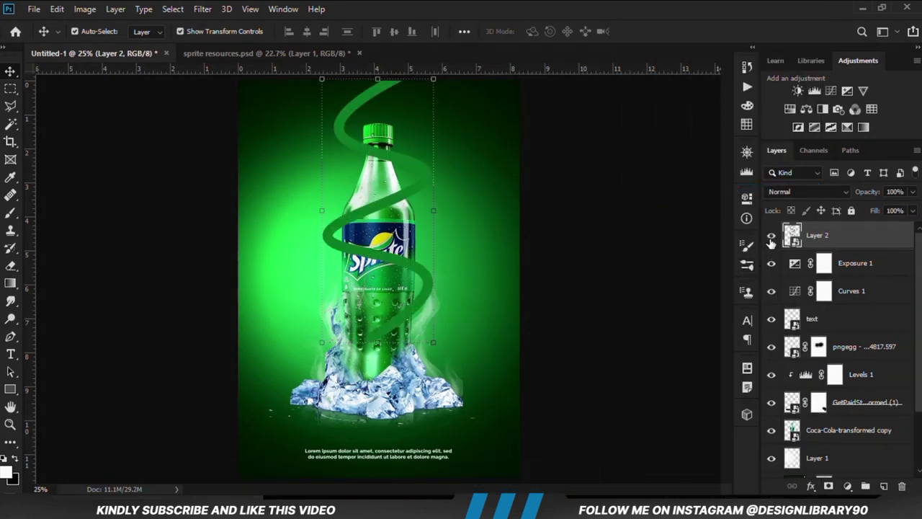
- Lower the green spiral layer's opacity to 25% and add a layer mask to it
click(912, 193)
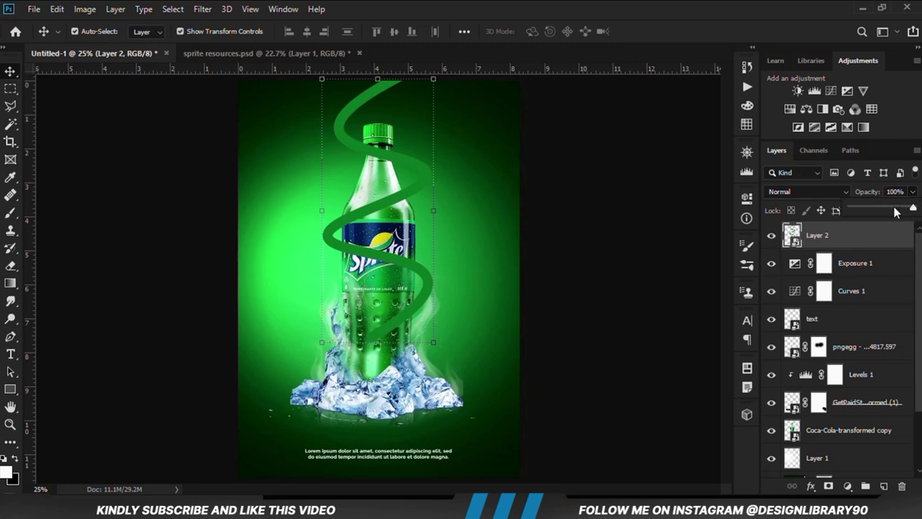
drag(895, 211, 866, 210)
click(820, 241)
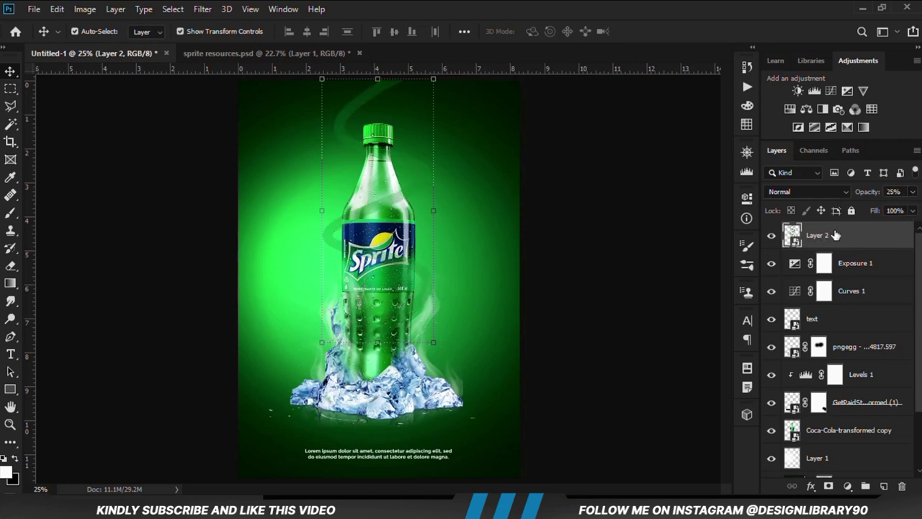
click(828, 488)
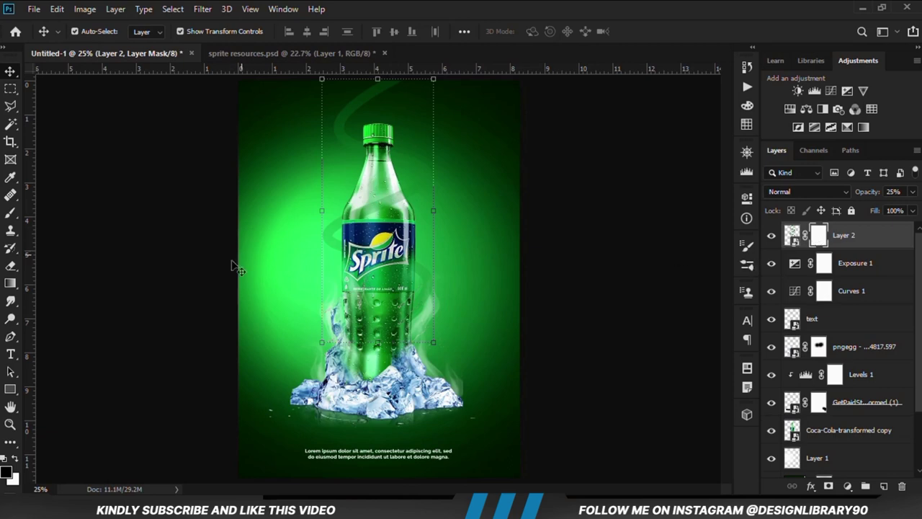
- Outline the spiral's upper band across the bottle's shoulder with the Pen tool, following the bottle's edges, and convert the path to a selection
scroll(395, 189, up, 1)
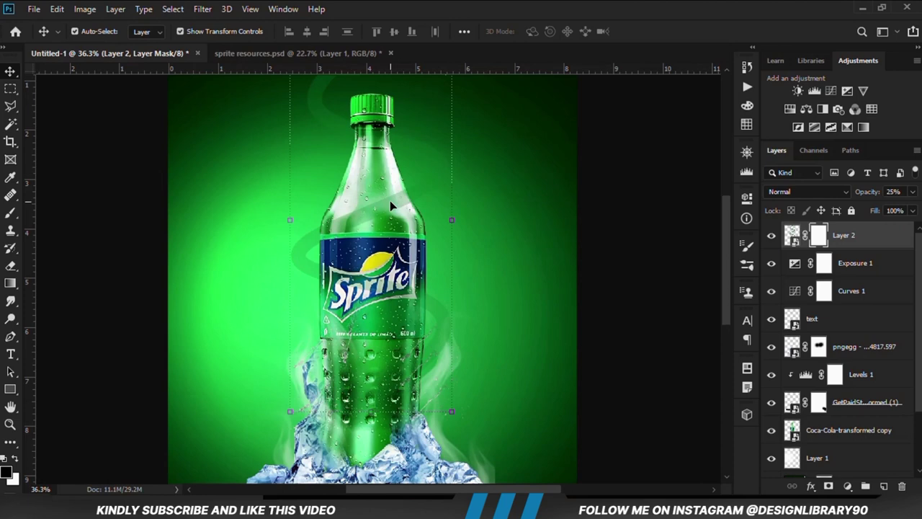
scroll(389, 200, up, 1)
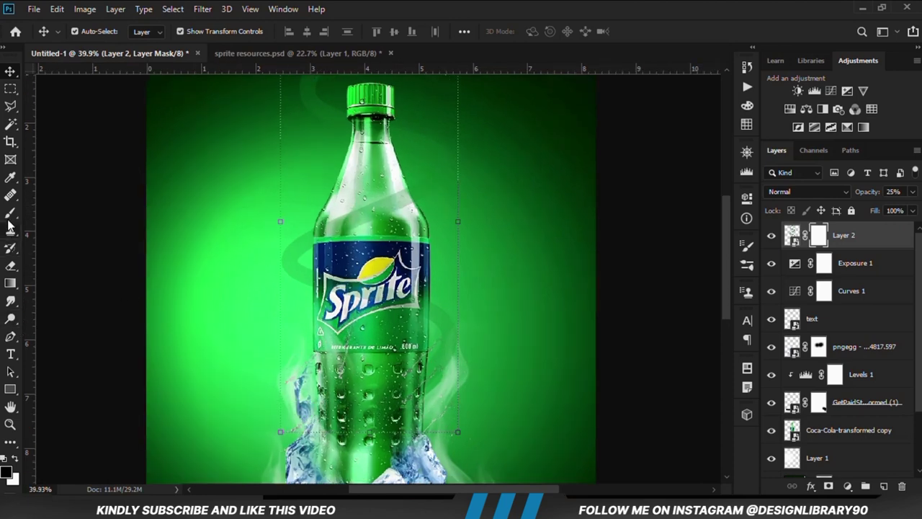
click(10, 335)
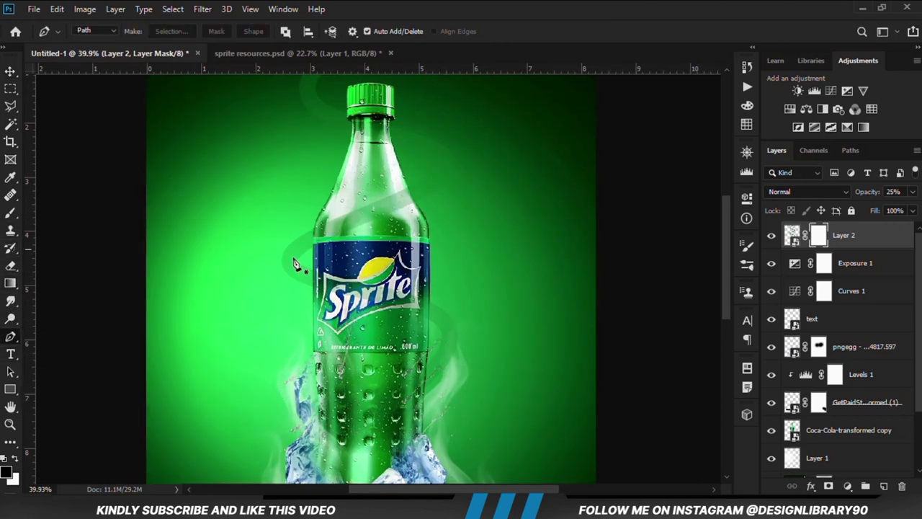
scroll(421, 165, up, 6)
click(416, 155)
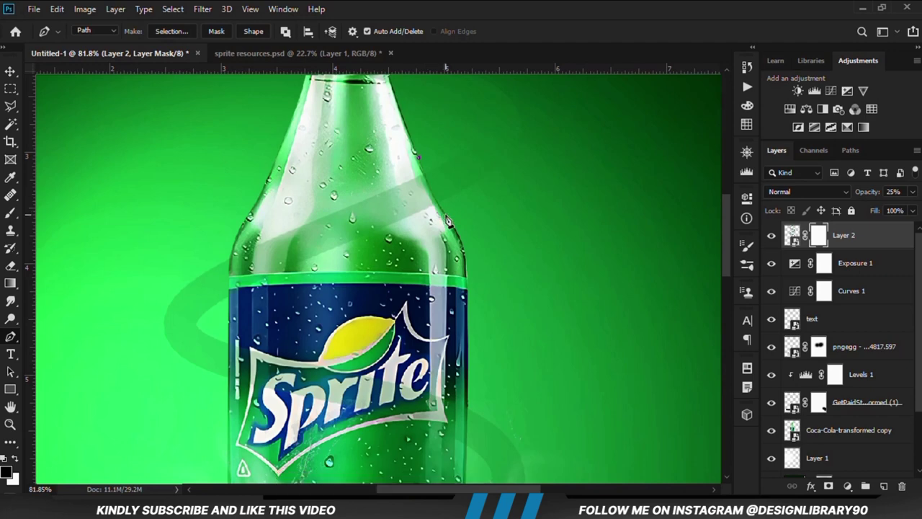
scroll(434, 192, up, 3)
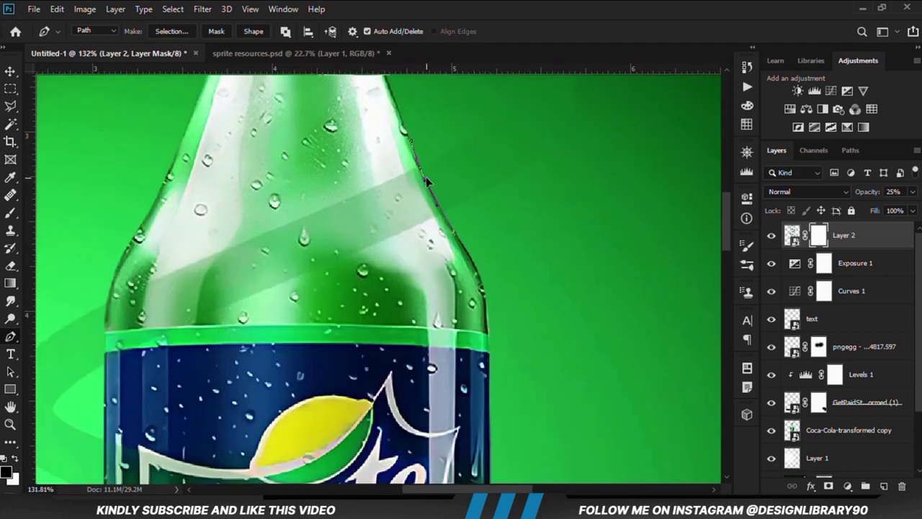
scroll(442, 221, up, 2)
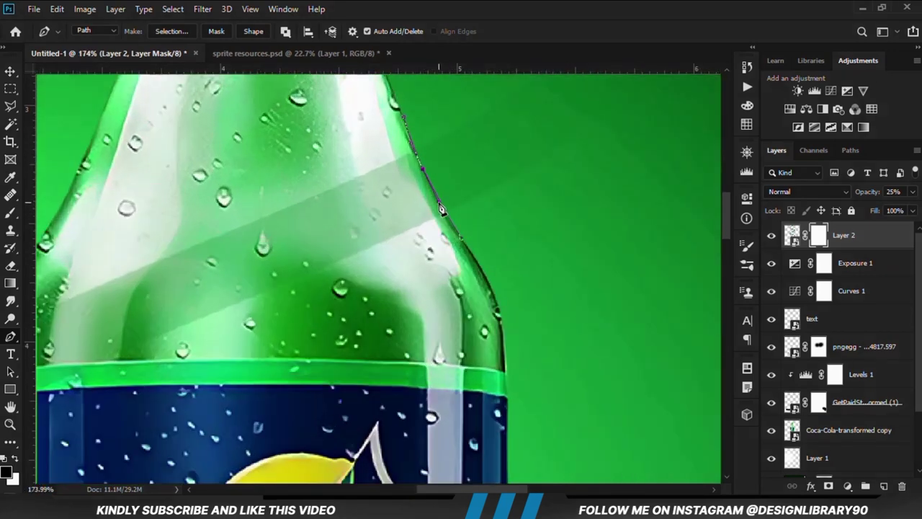
scroll(232, 323, down, 2)
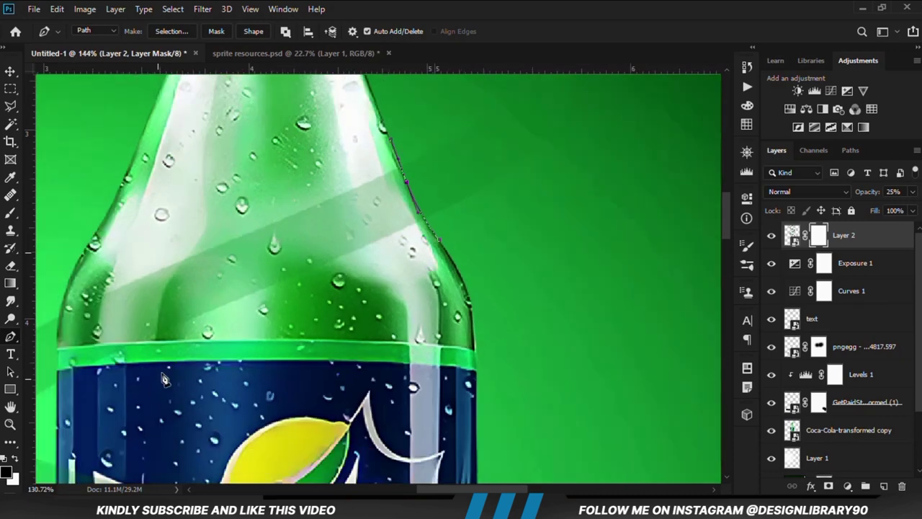
click(84, 381)
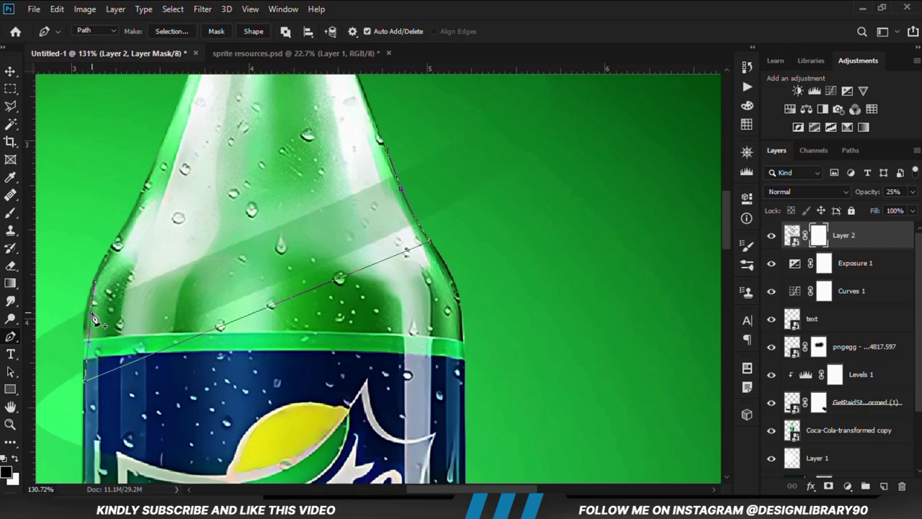
click(386, 149)
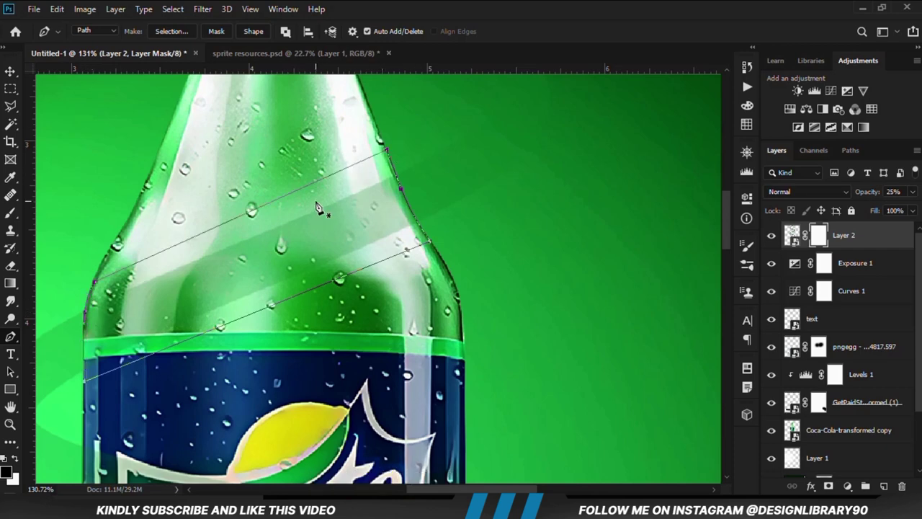
key(ctrl+Return)
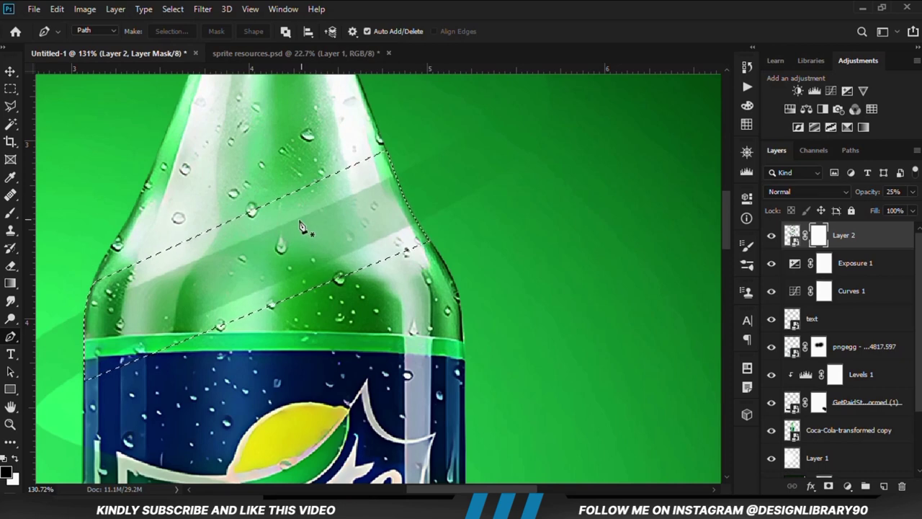
- Fill the selected shoulder area on the spiral's layer mask with the black foreground color at 100% opacity and deselect
click(10, 89)
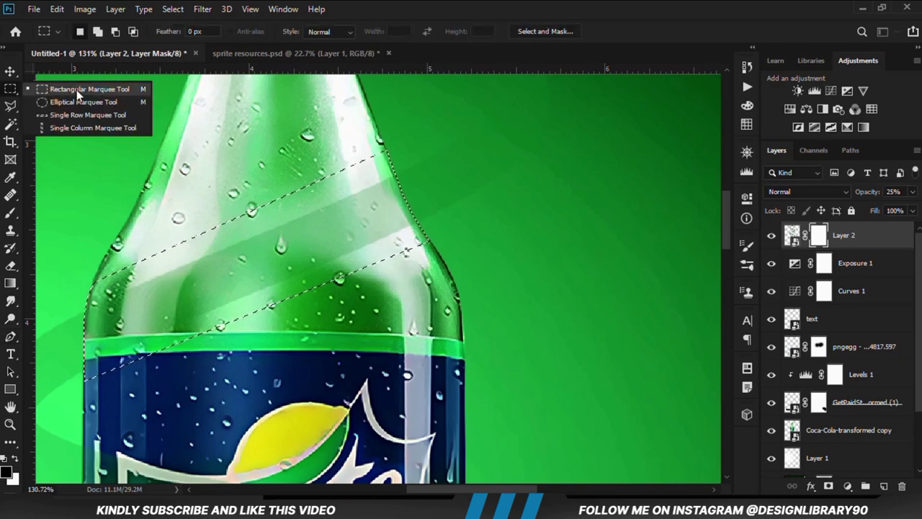
right_click(323, 214)
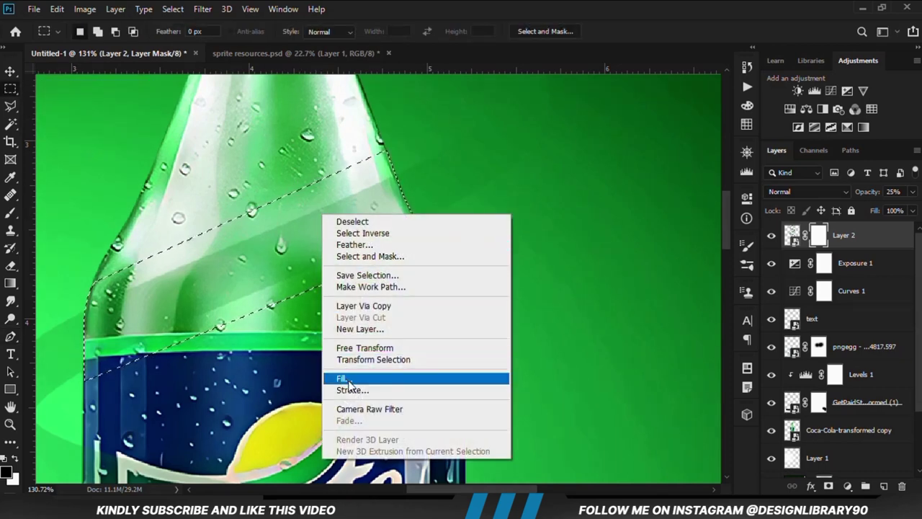
click(344, 378)
click(489, 124)
click(487, 131)
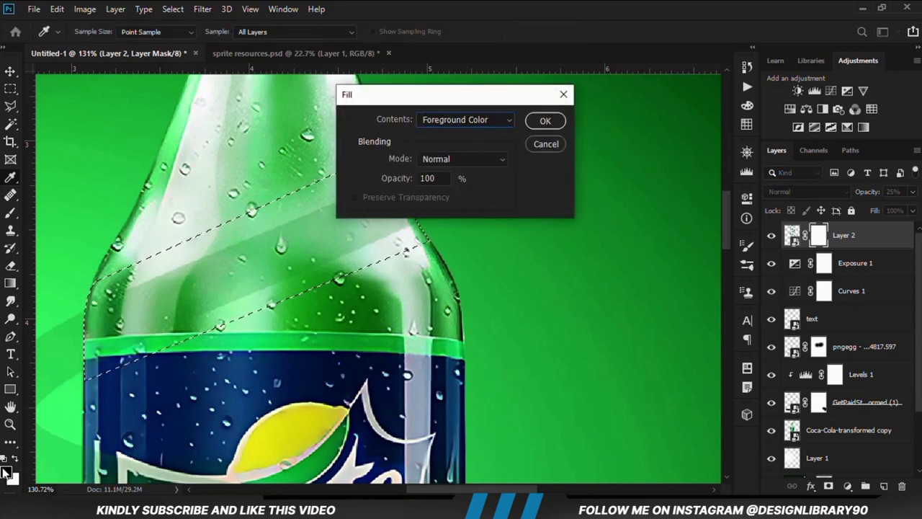
click(544, 120)
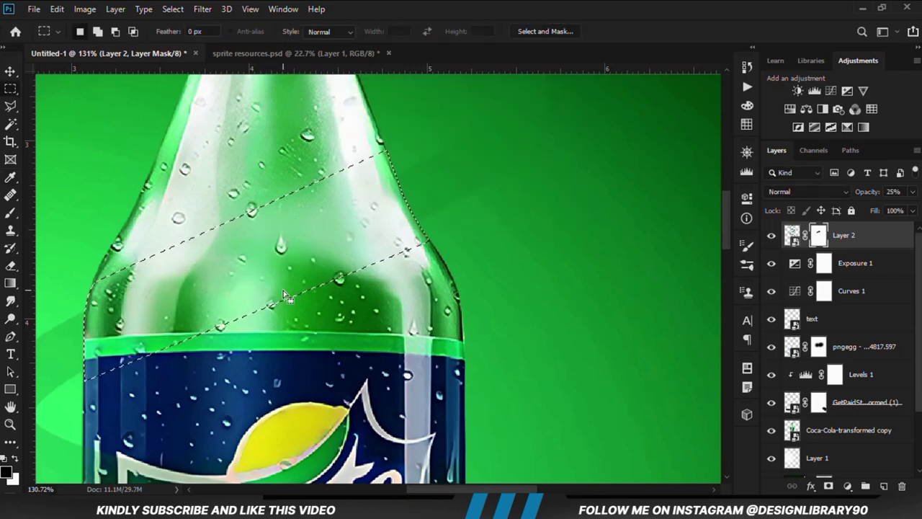
key(ctrl+d)
- Raise the green spiral layer's opacity to 77%
scroll(388, 261, down, 4)
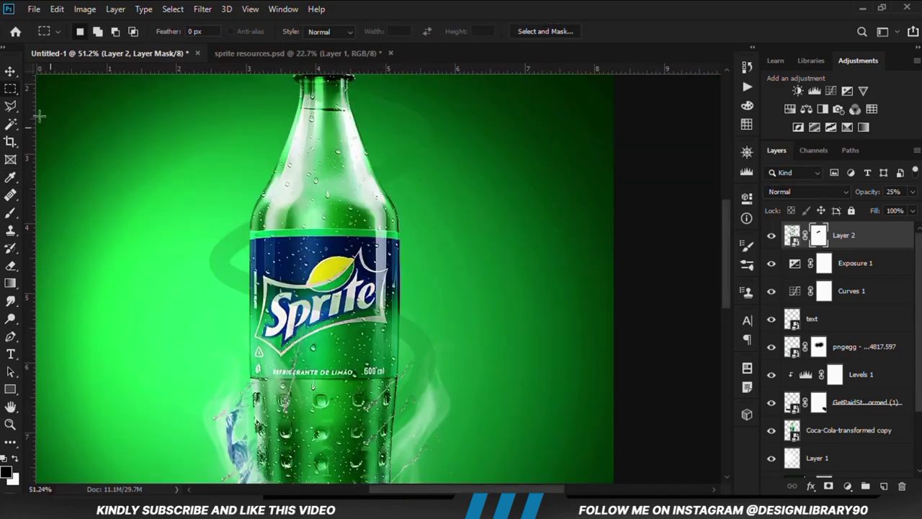
click(10, 72)
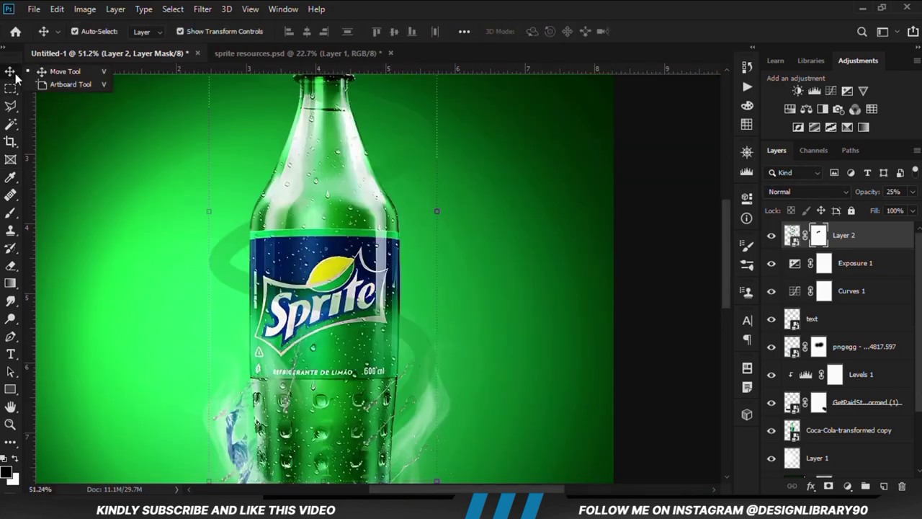
click(911, 193)
click(904, 209)
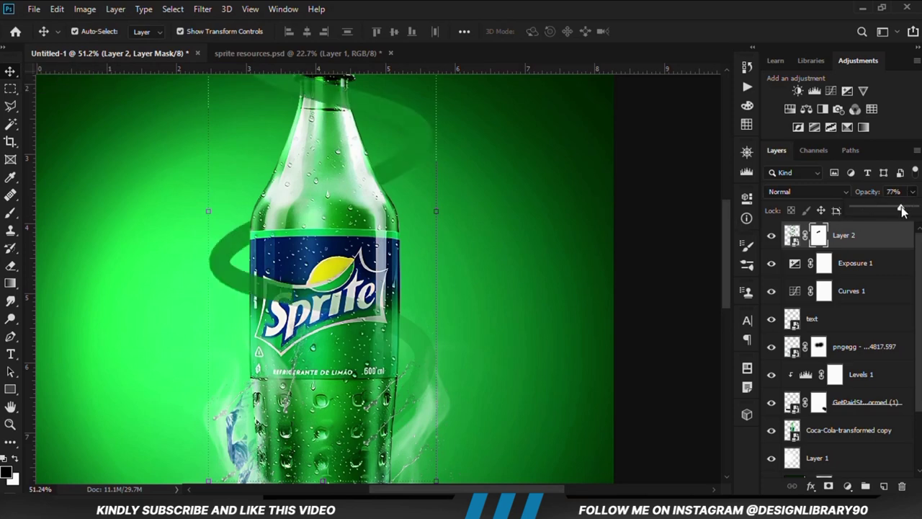
- Outline the spiral's lower tail over the bottle below the label with the Pen tool and convert the path to a selection
scroll(421, 395, up, 2)
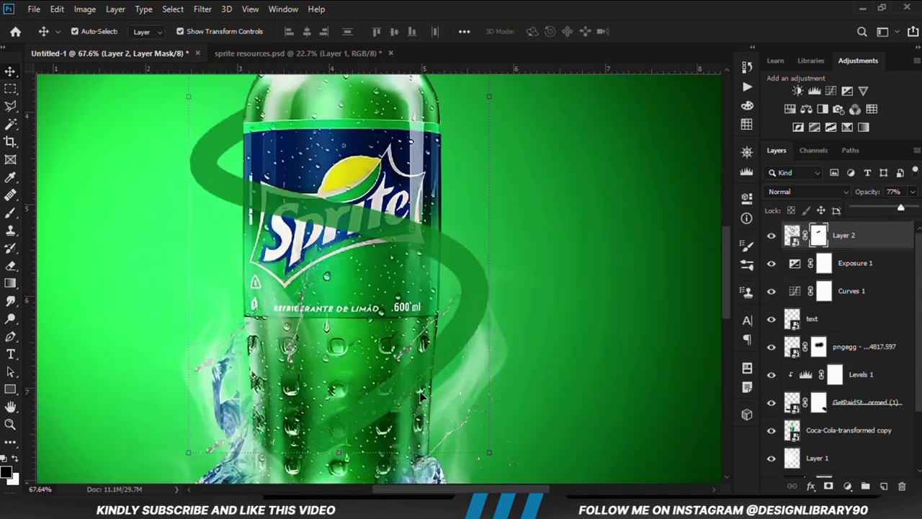
right_click(10, 336)
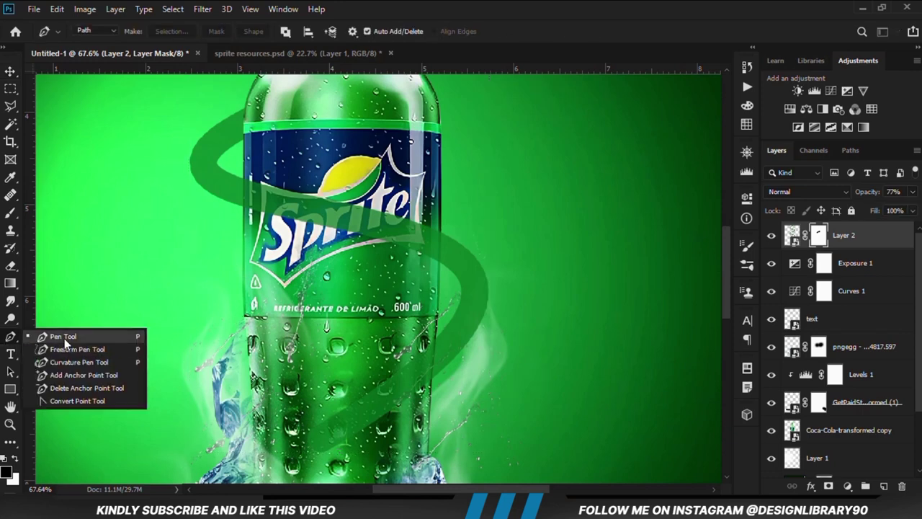
click(64, 338)
scroll(427, 369, up, 1)
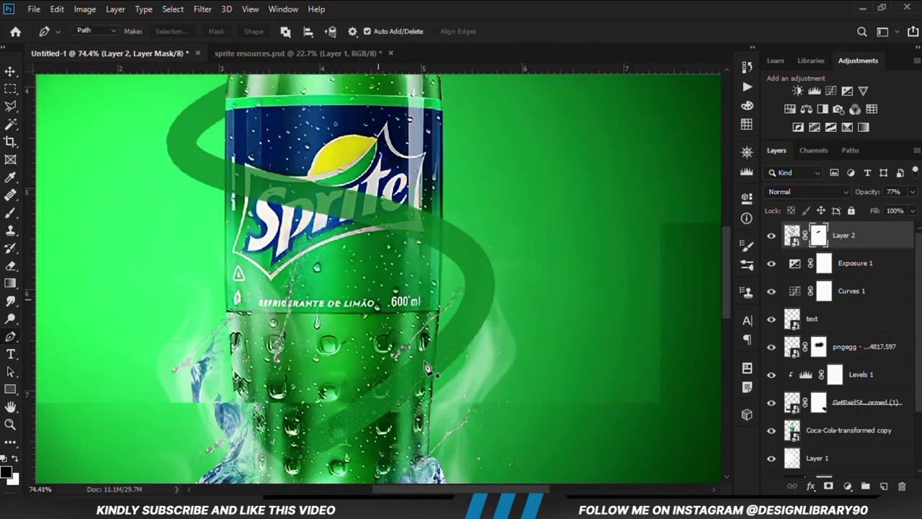
click(439, 324)
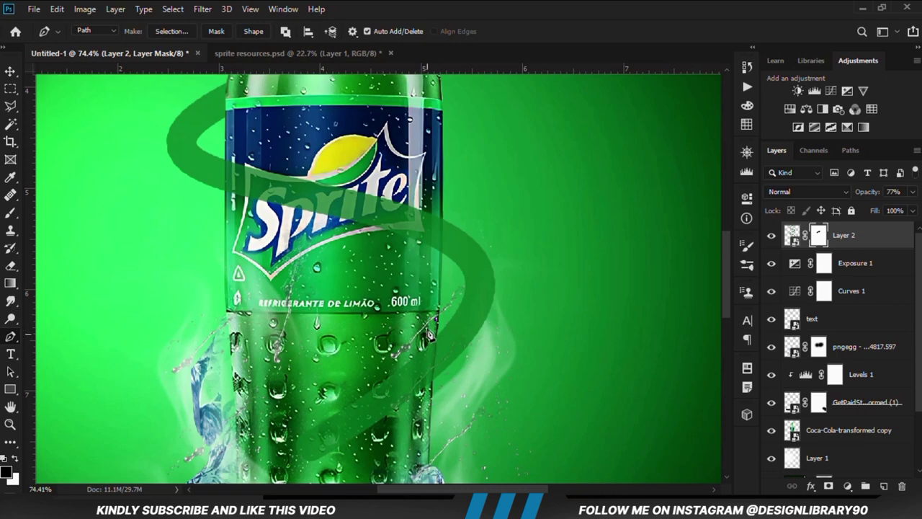
scroll(429, 335, up, 4)
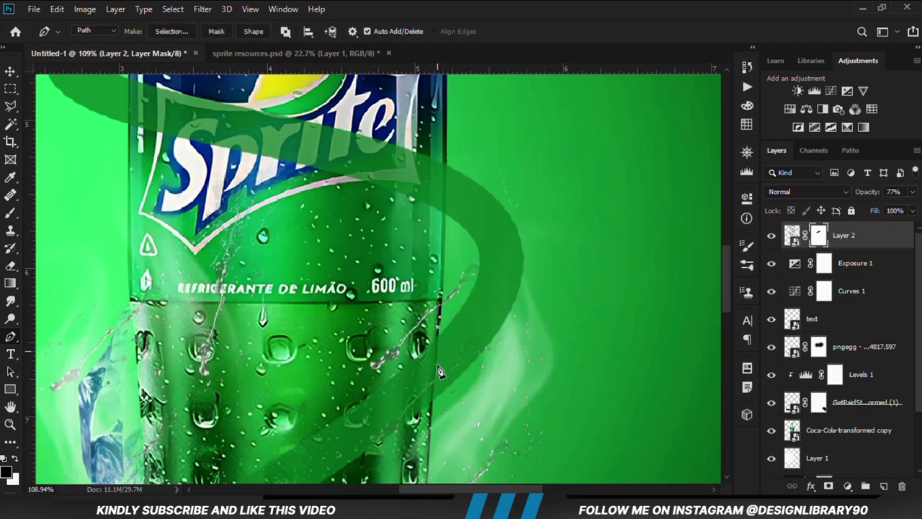
scroll(426, 409, up, 5)
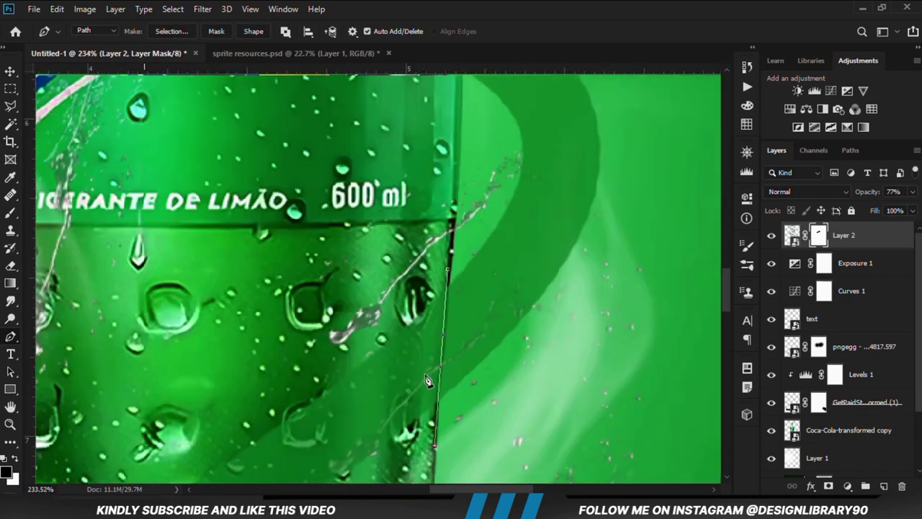
drag(449, 319, 449, 312)
scroll(458, 309, down, 5)
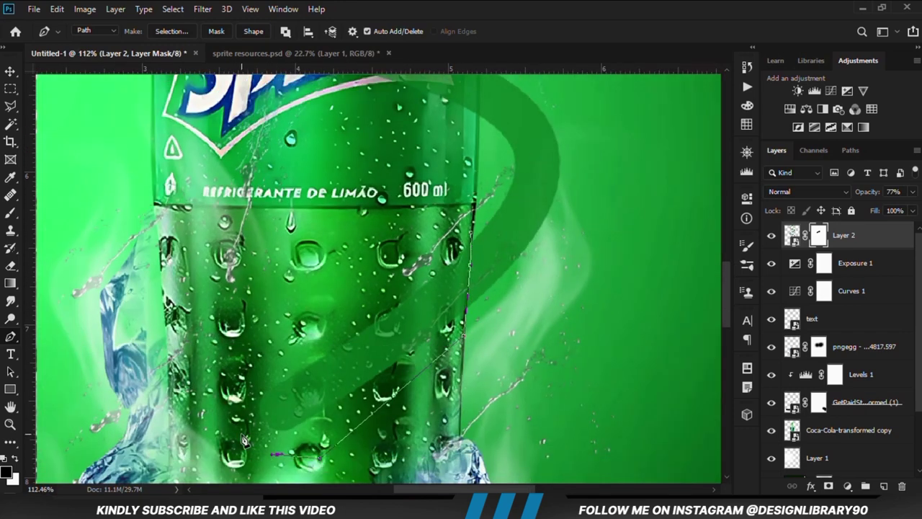
click(439, 247)
click(474, 239)
key(ctrl+Return)
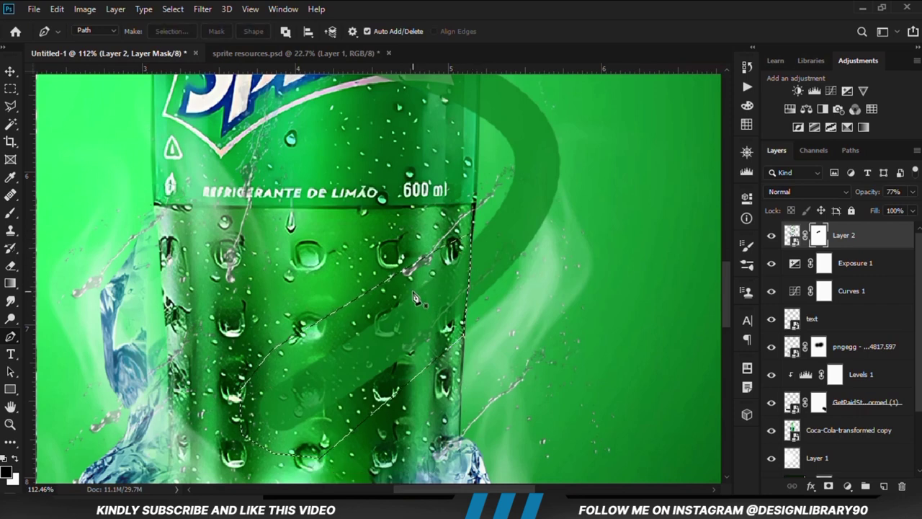
- Fill the selected area below the label on the spiral's layer mask with the black foreground color and deselect
click(10, 88)
click(72, 88)
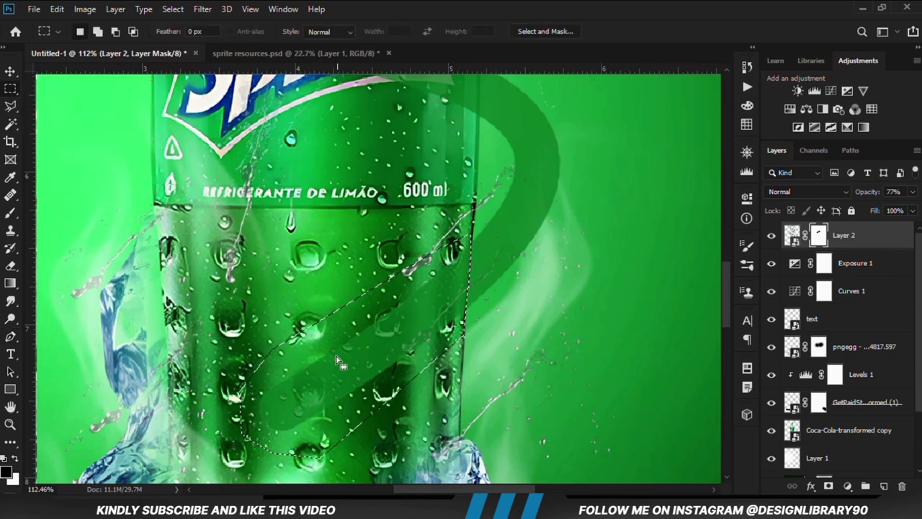
right_click(344, 367)
click(365, 281)
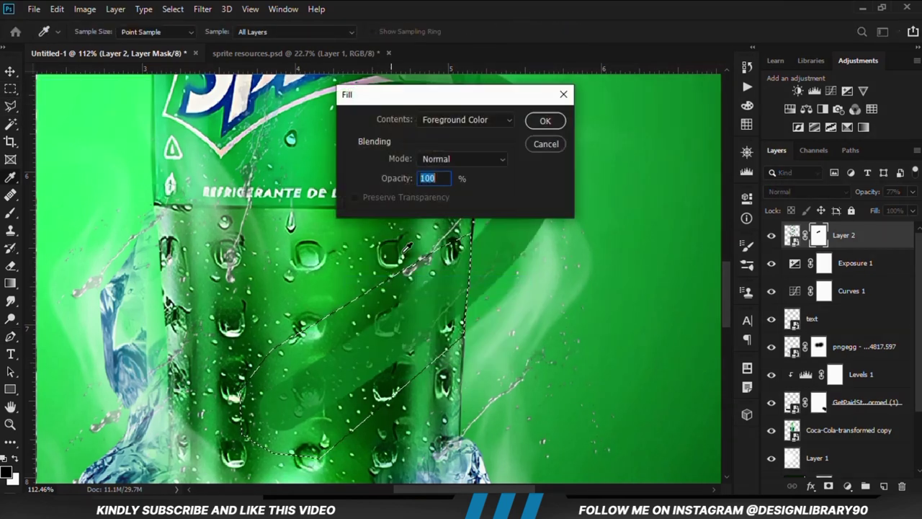
click(466, 120)
click(448, 121)
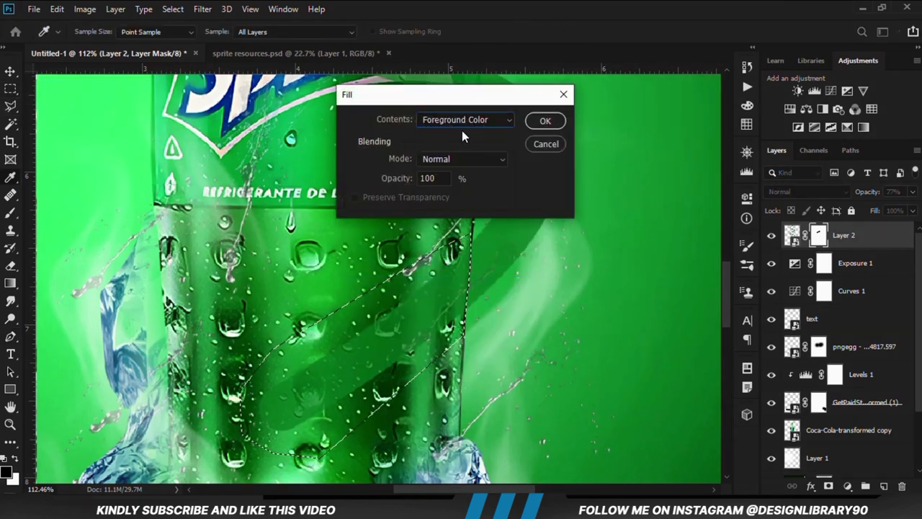
click(545, 121)
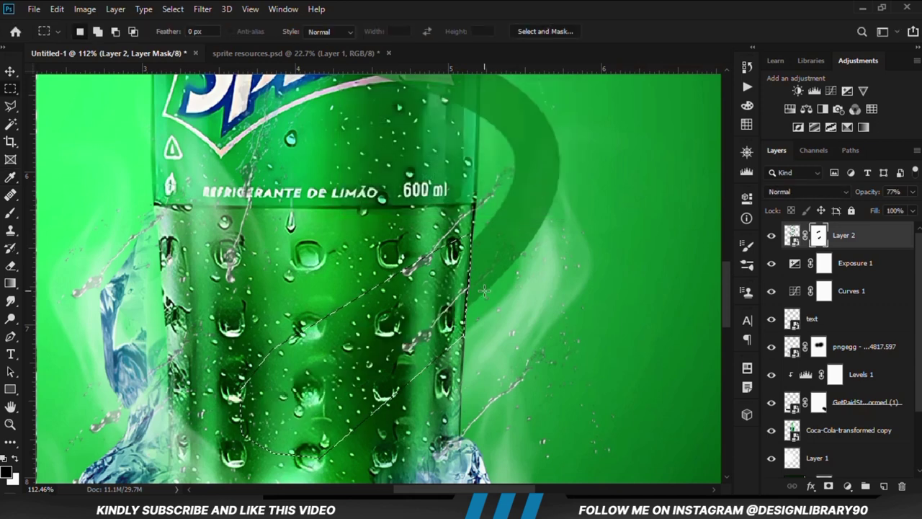
key(ctrl+d)
- Raise the green spiral layer's opacity until the band looks solid, and leave no layer selected
key(ctrl+0)
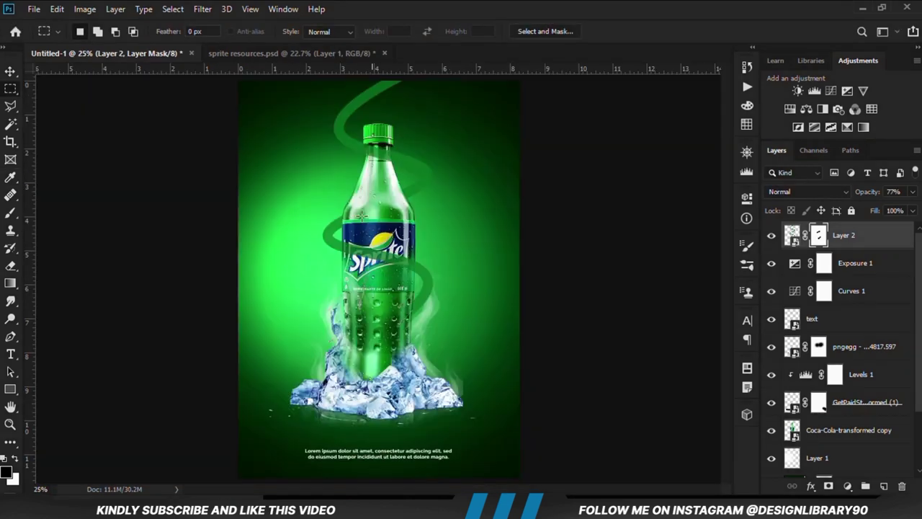
drag(11, 71, 73, 77)
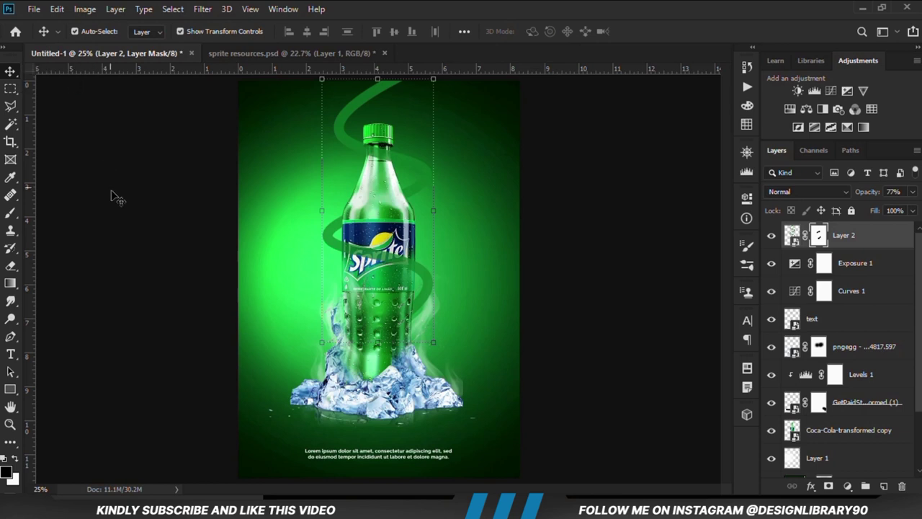
click(113, 197)
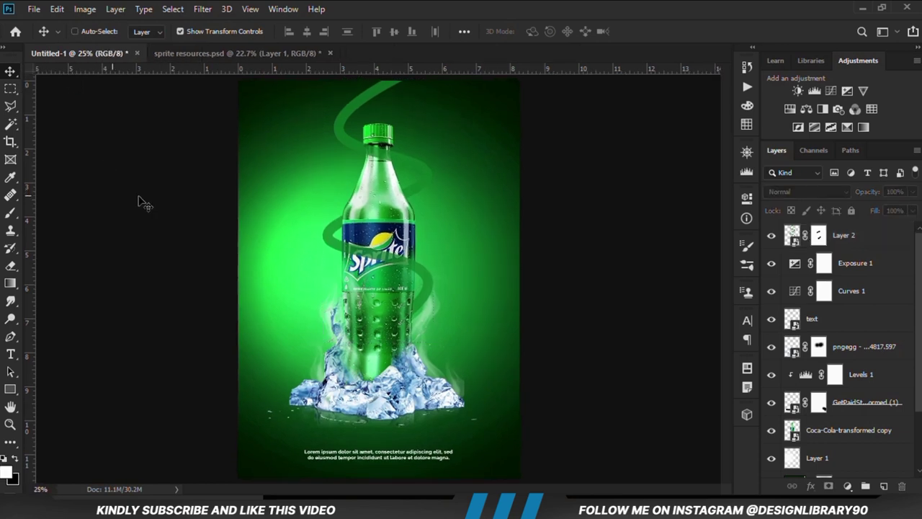
click(374, 106)
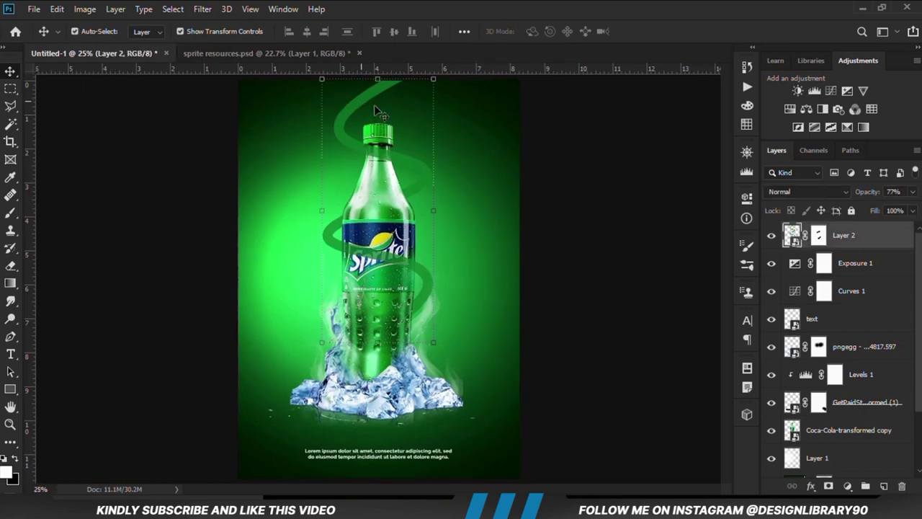
click(913, 193)
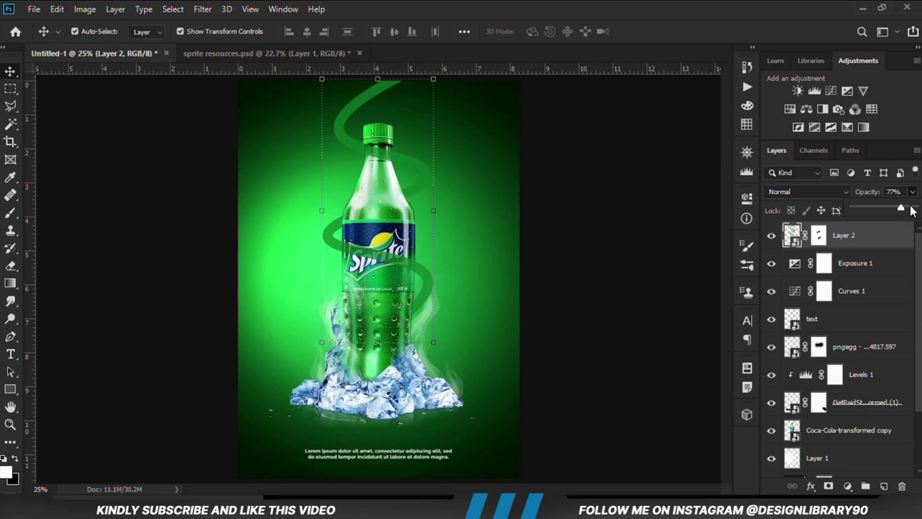
click(609, 384)
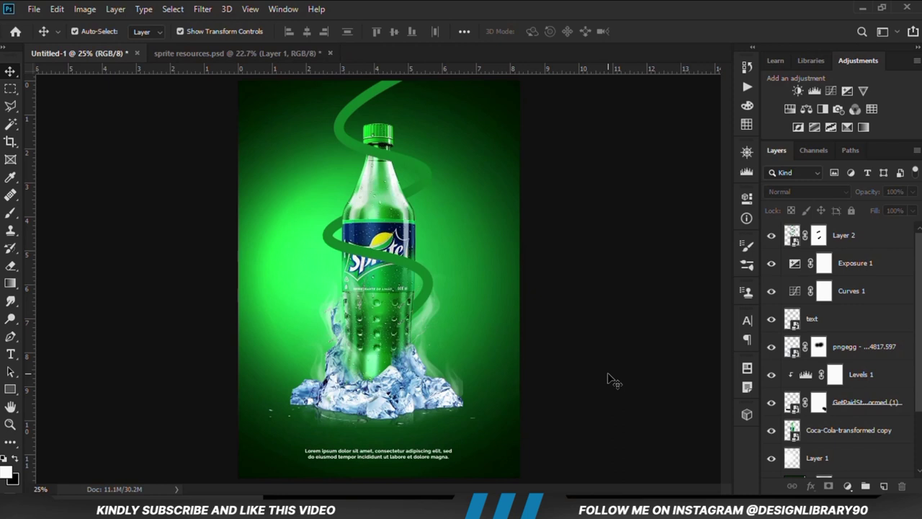
- Add an Exposure adjustment layer clipped to the green spiral layer and set its exposure to -3.00
click(412, 271)
click(771, 240)
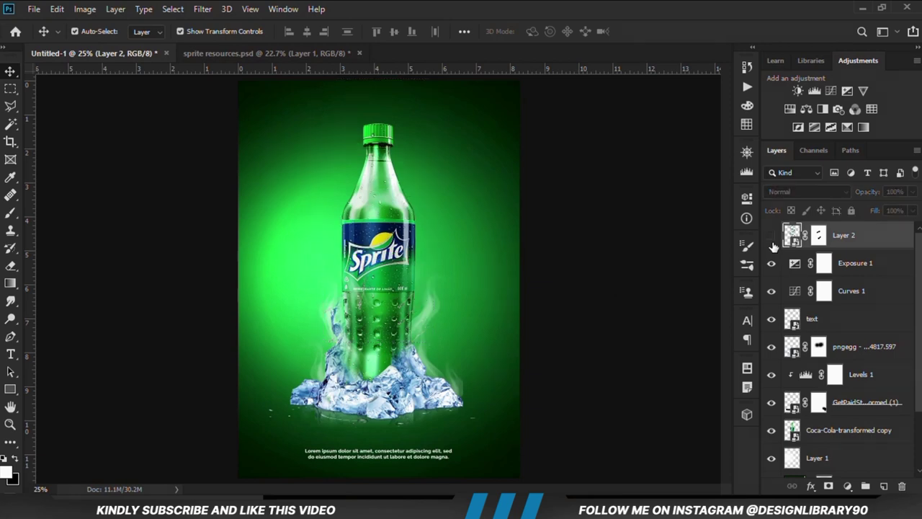
click(771, 241)
click(847, 486)
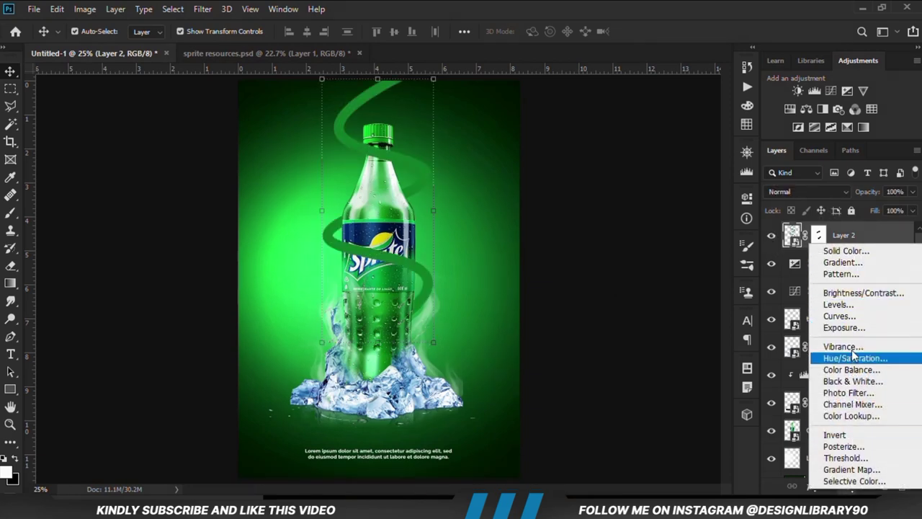
click(842, 327)
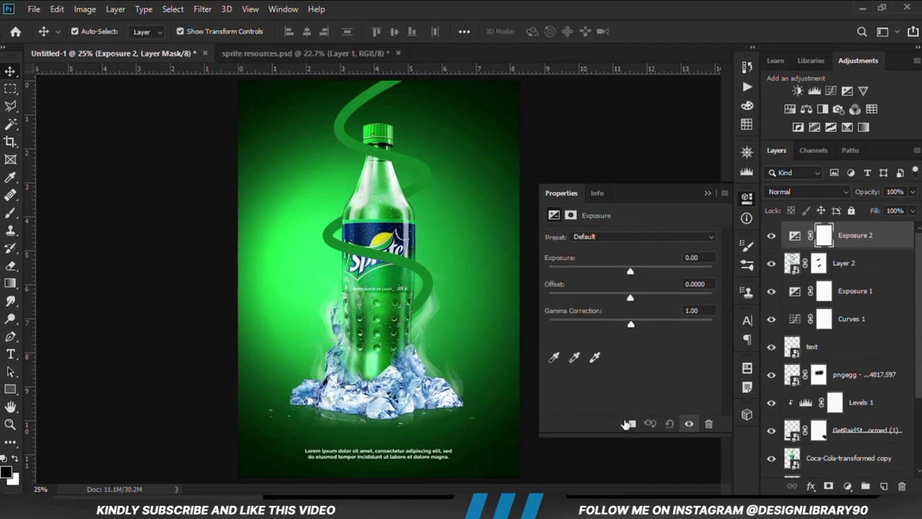
click(628, 423)
drag(632, 271, 594, 271)
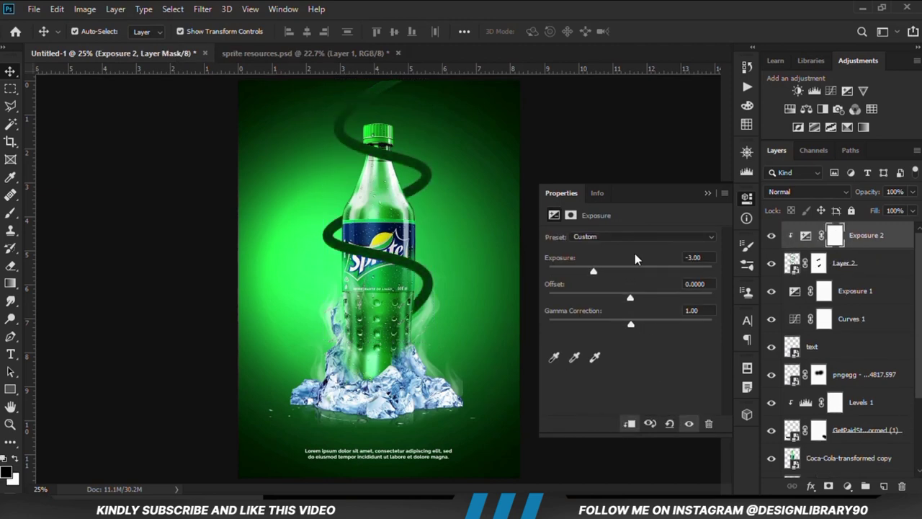
click(710, 193)
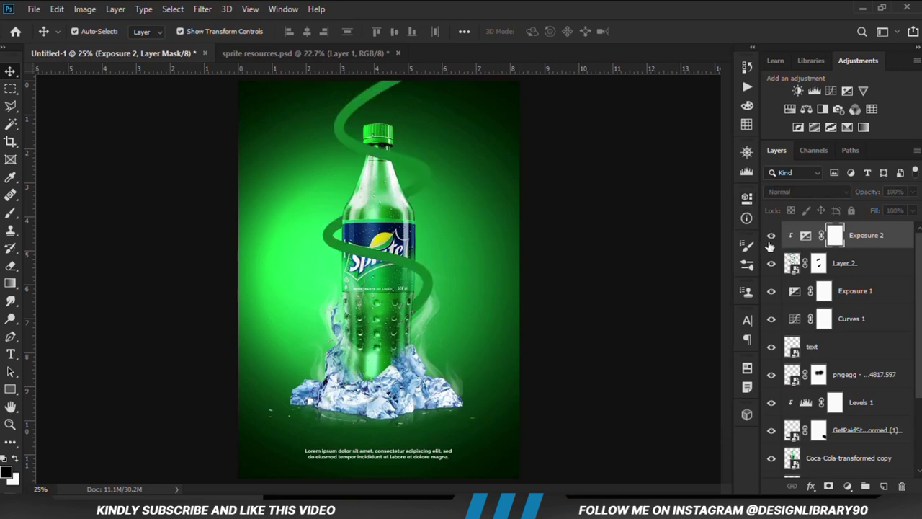
- Invert the exposure layer's mask to black and prepare the Brush with a white foreground color at 25% opacity
click(770, 238)
key(ctrl+i)
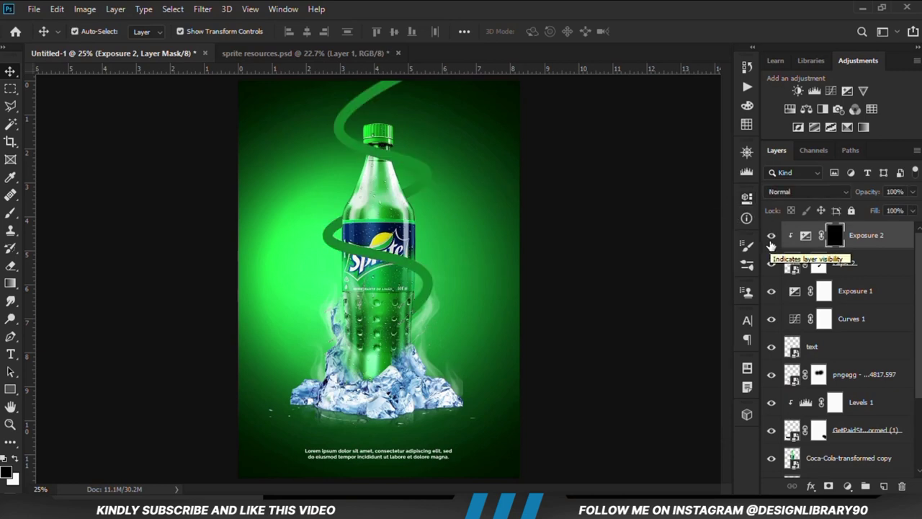
drag(10, 213, 80, 213)
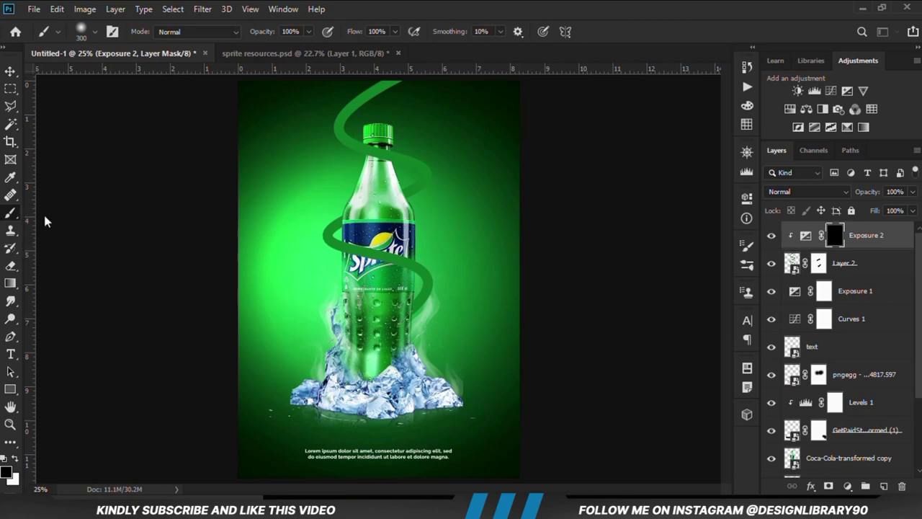
click(307, 32)
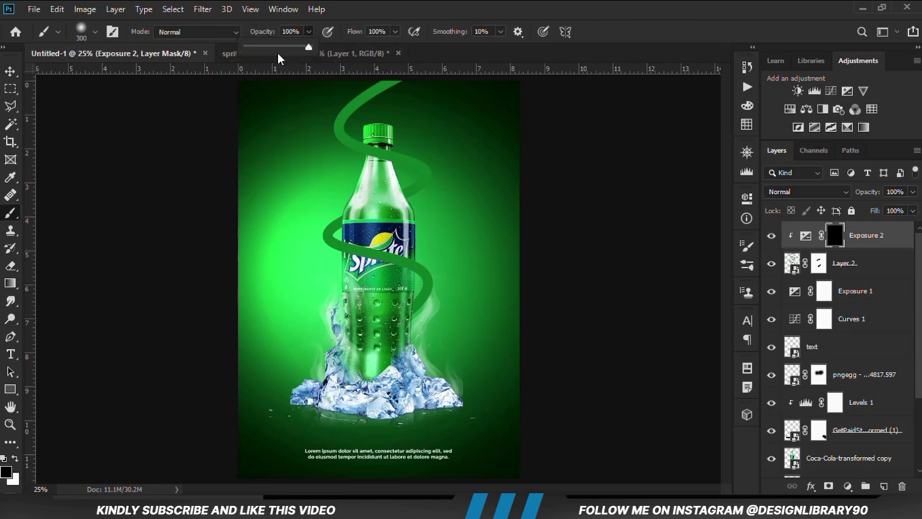
drag(275, 44, 268, 46)
click(380, 4)
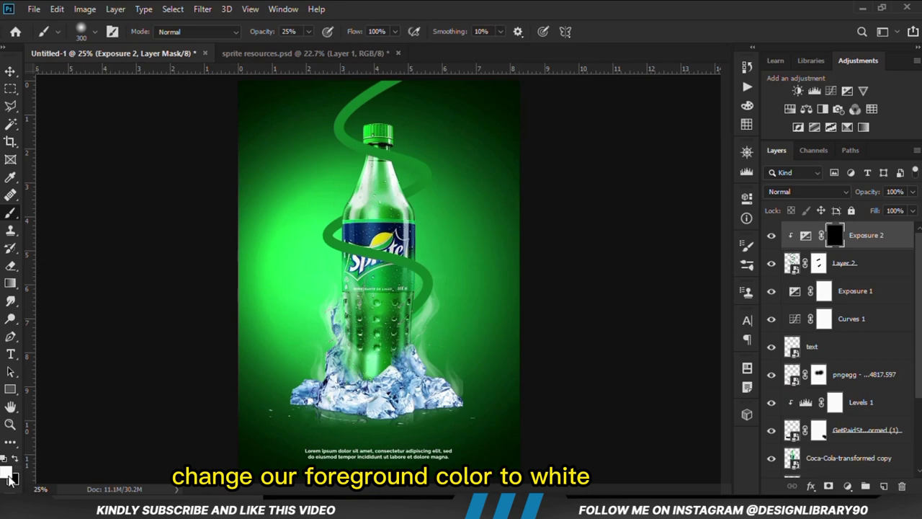
click(7, 474)
click(847, 178)
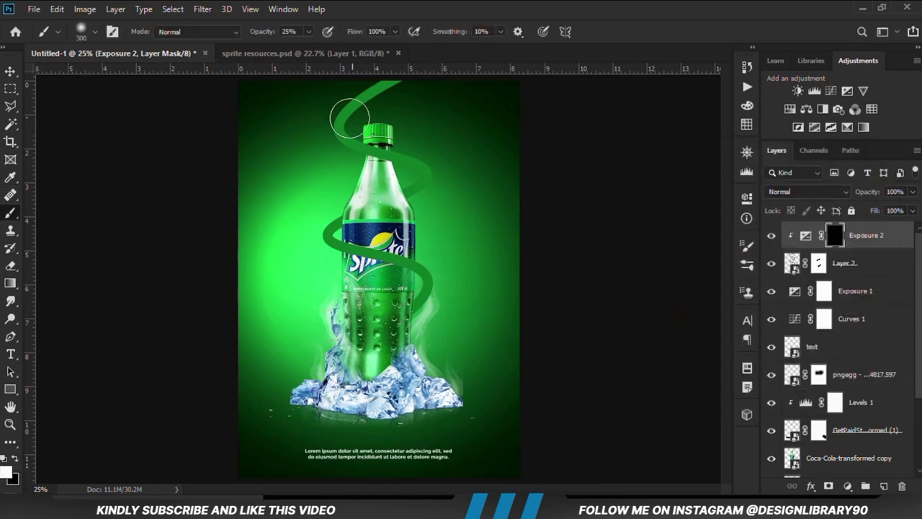
- Set the brush size to 300 and raise its opacity to 61% for shading the spiral's upper loop
key(bracketright)
key(bracketright)
key(bracketright)
key(bracketright)
key(bracketright)
key(bracketright)
key(bracketright)
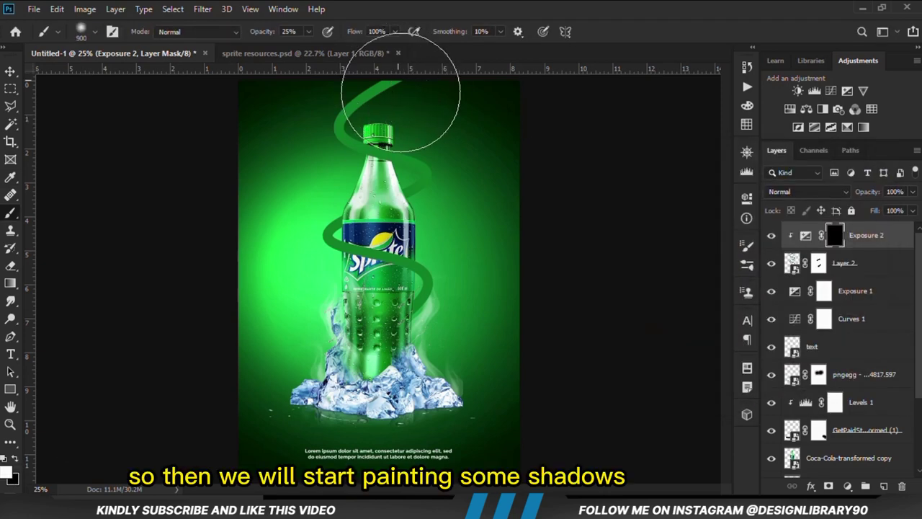
key(bracketleft)
key(bracketleft)
key(bracketleft)
key(ctrl+0)
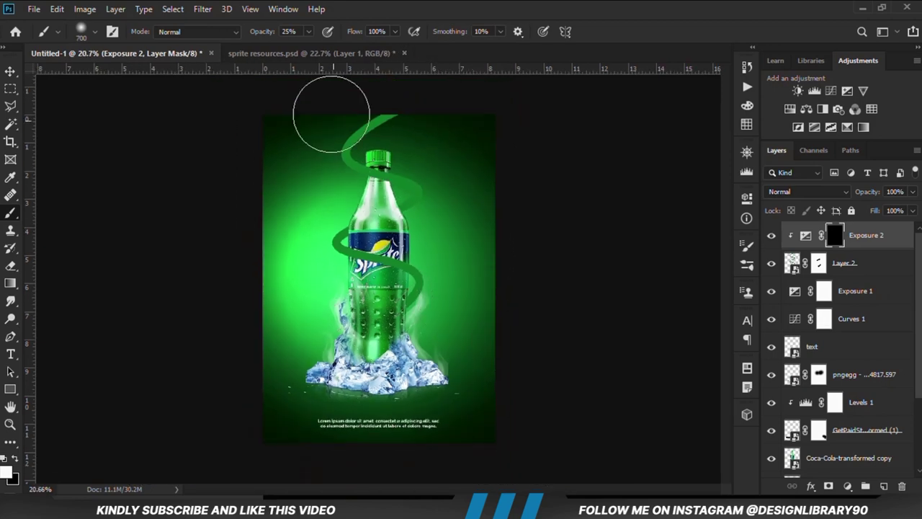
scroll(377, 100, up, 3)
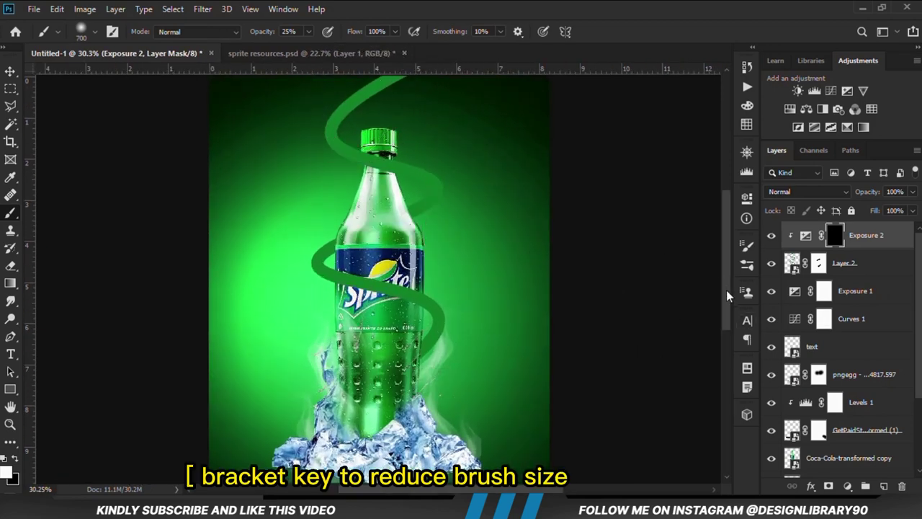
drag(726, 290, 715, 255)
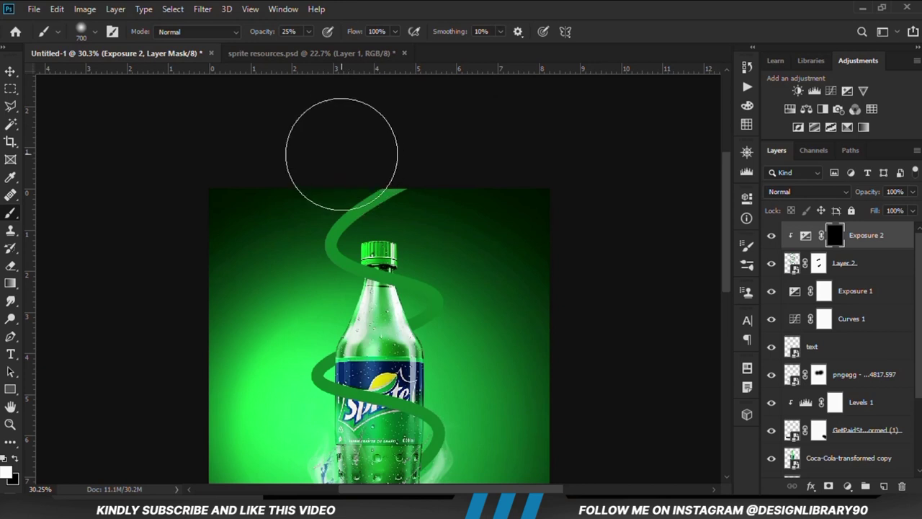
scroll(342, 153, up, 2)
key(bracketleft)
key(bracketleft)
key(bracketleft)
key(bracketleft)
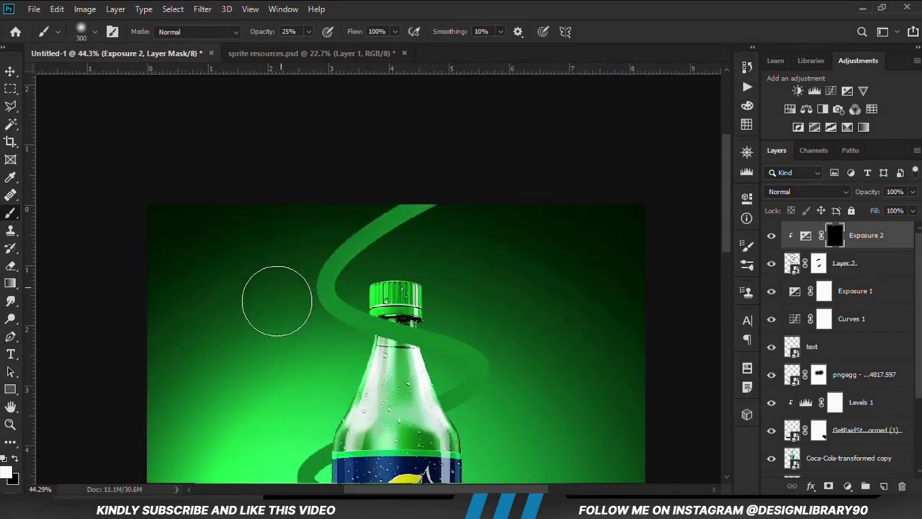
click(309, 32)
drag(319, 48, 332, 47)
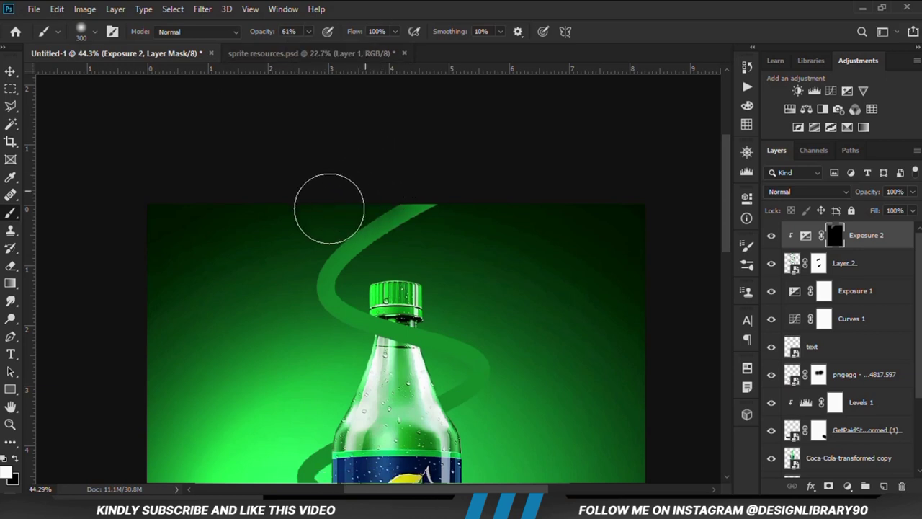
- Paint white on the darkening exposure mask along the spiral's curves to shade the band from its upper end to its tail
scroll(346, 201, down, 1)
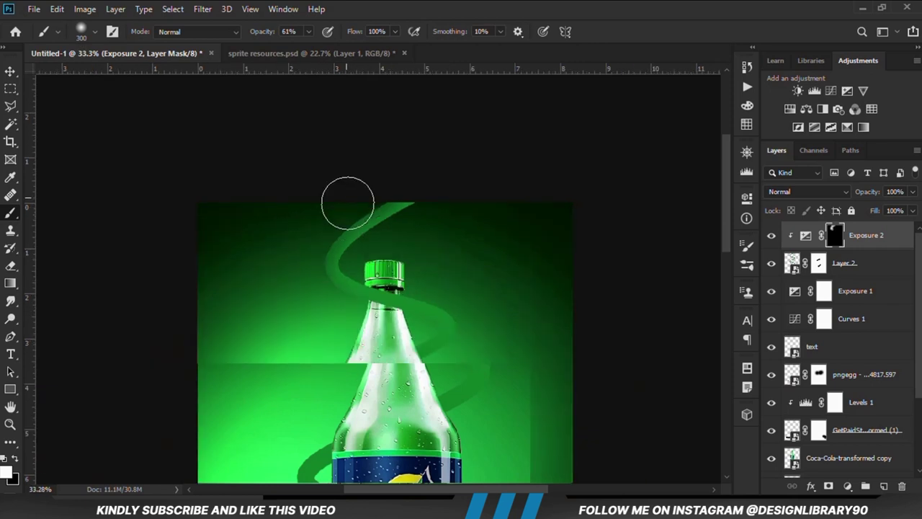
mouse_move(464, 289)
mouse_down()
mouse_move(478, 334)
mouse_move(448, 384)
mouse_up()
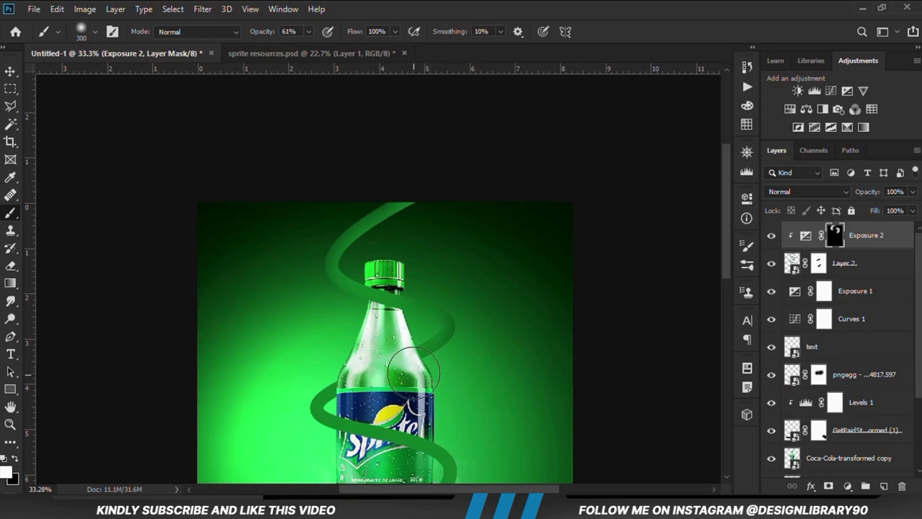
scroll(363, 165, down, 1)
scroll(315, 429, up, 1)
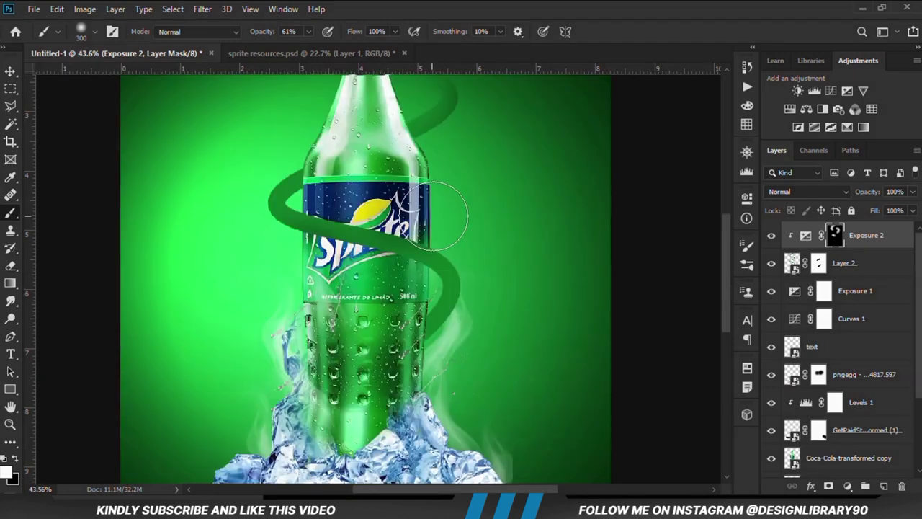
scroll(432, 302, up, 1)
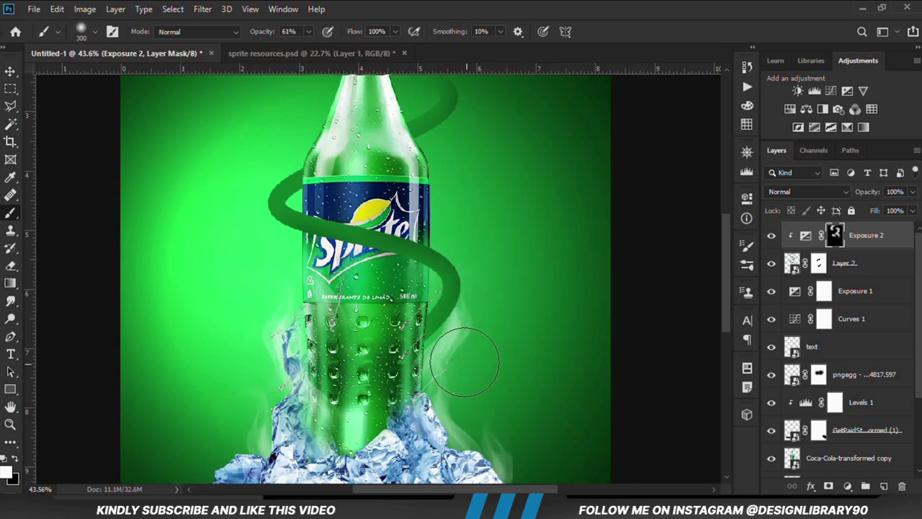
drag(467, 362, 454, 367)
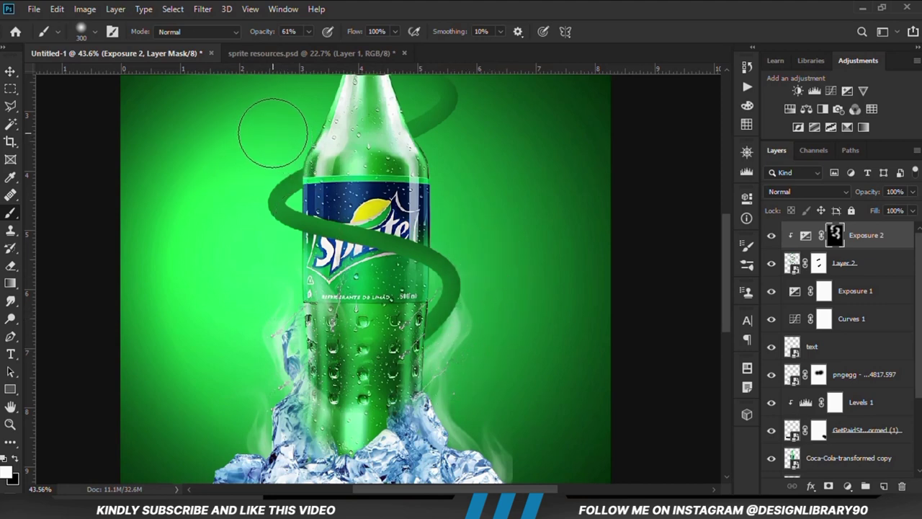
- Deepen the shadows where the spiral passes behind the bottle using a brush of size 175, and return the size to 300
key(bracketleft)
key(bracketleft)
key(bracketleft)
key(bracketleft)
key(bracketleft)
key(bracketleft)
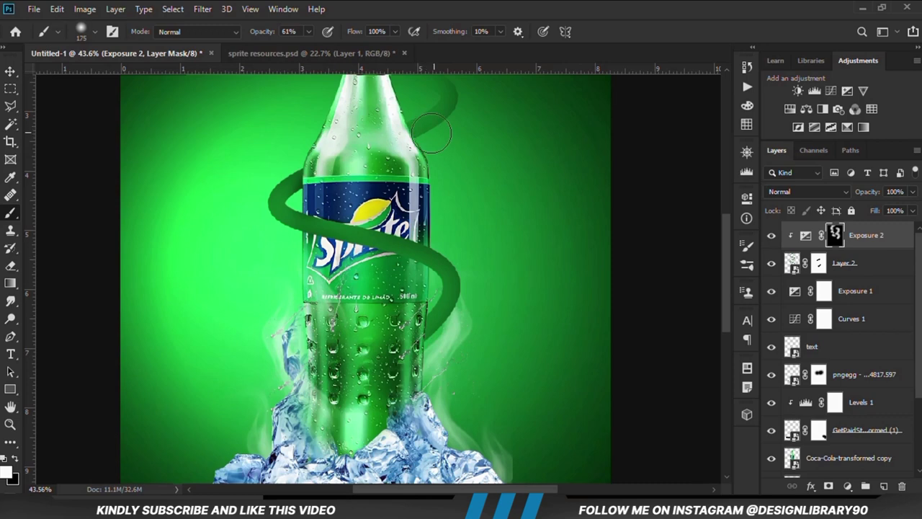
key(bracketright)
key(bracketright)
key(bracketright)
scroll(458, 186, down, 4)
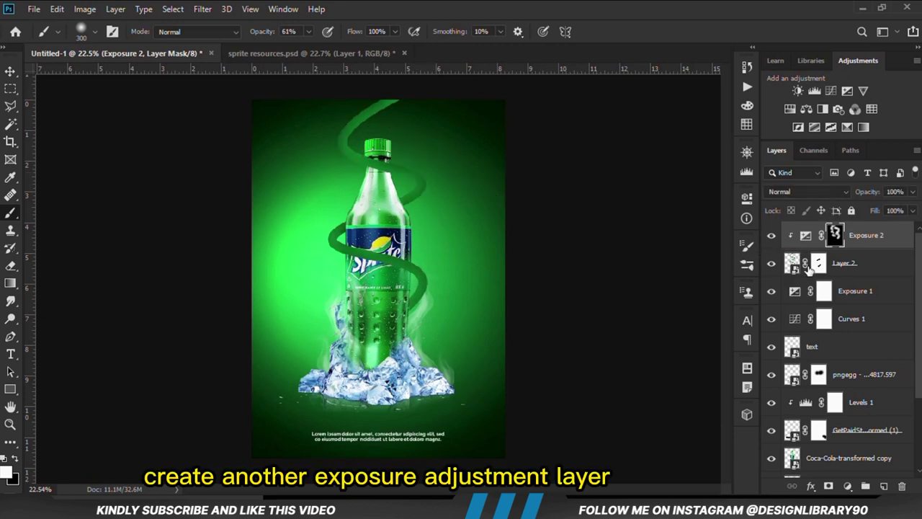
- Add another Exposure adjustment at +3.28 clipped to the spiral layer and invert its mask to black
click(846, 485)
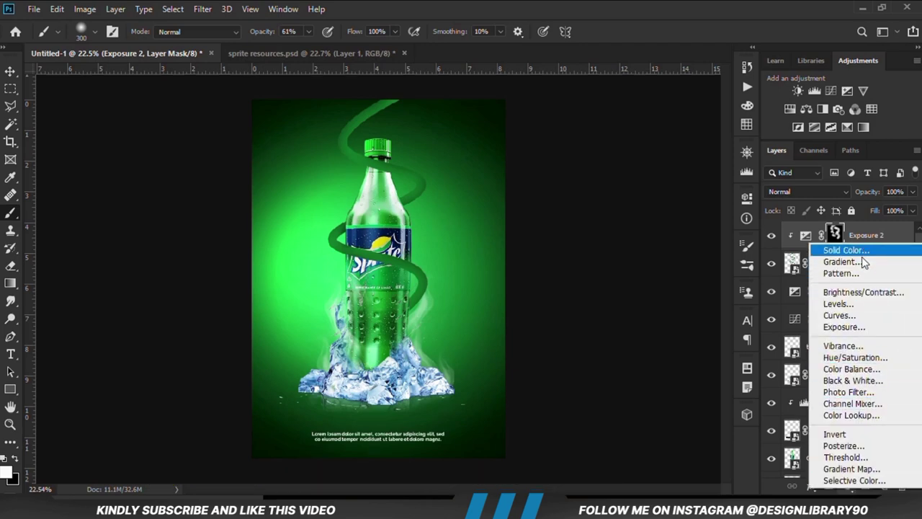
click(839, 327)
drag(651, 270, 670, 271)
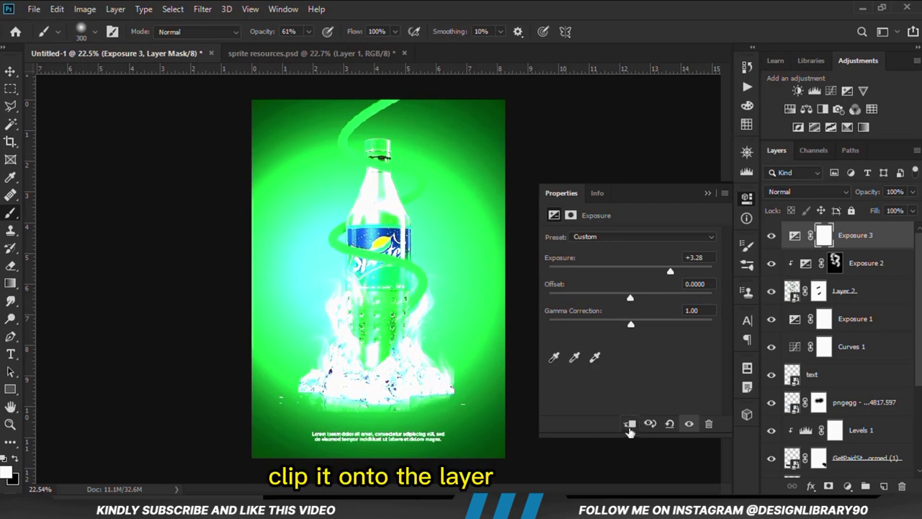
click(628, 425)
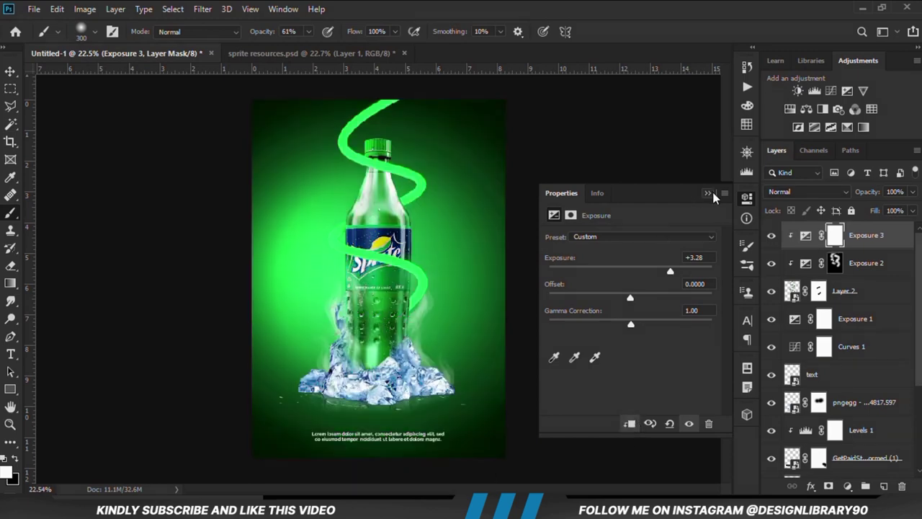
click(707, 192)
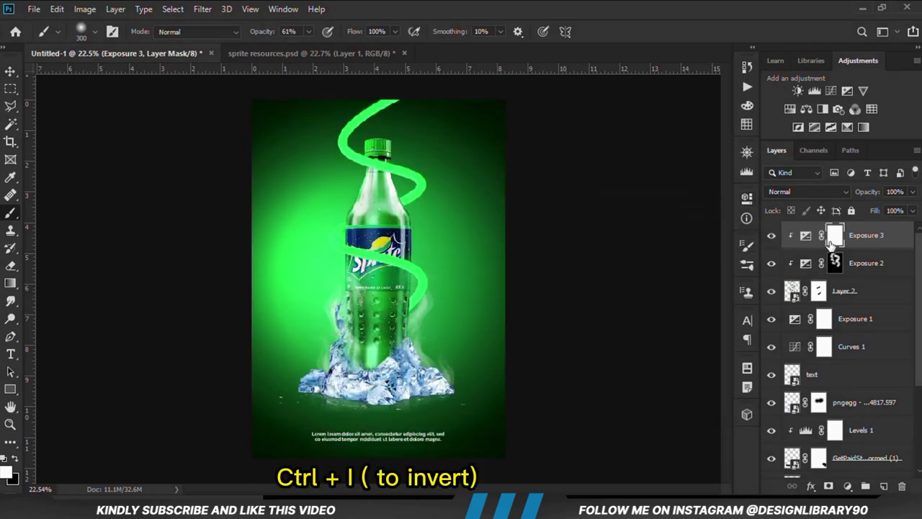
key(ctrl+i)
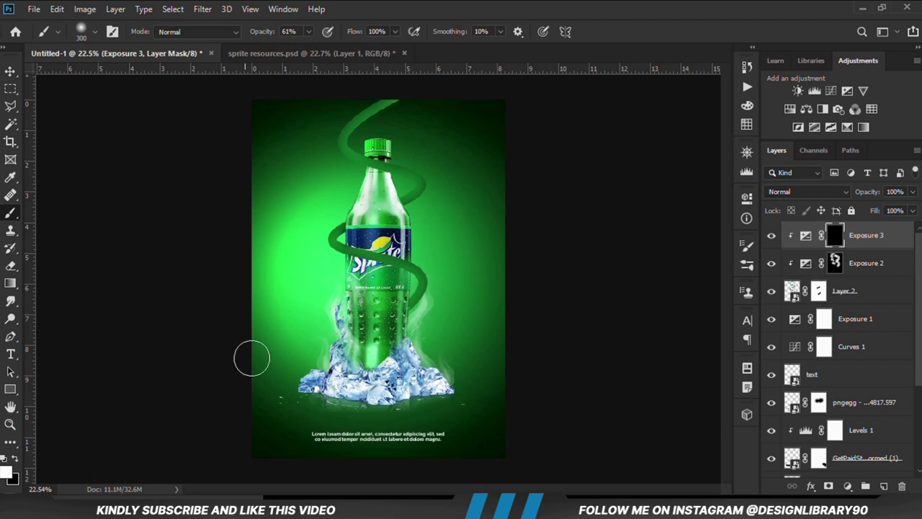
- Paint white on the brightening exposure mask along the outer edges of the spiral's loops to add highlights
scroll(364, 101, up, 6)
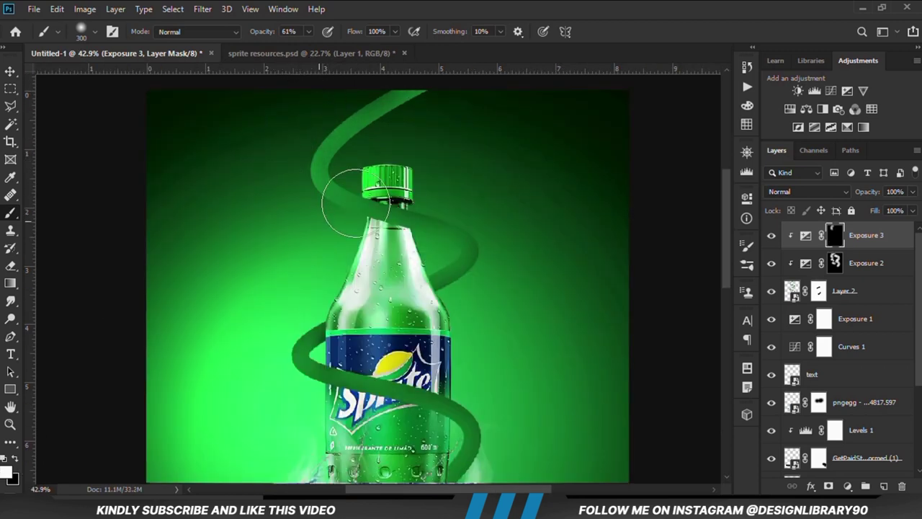
scroll(384, 208, down, 1)
mouse_move(313, 285)
mouse_down()
mouse_move(284, 299)
mouse_move(273, 323)
mouse_move(270, 355)
mouse_move(283, 383)
mouse_up()
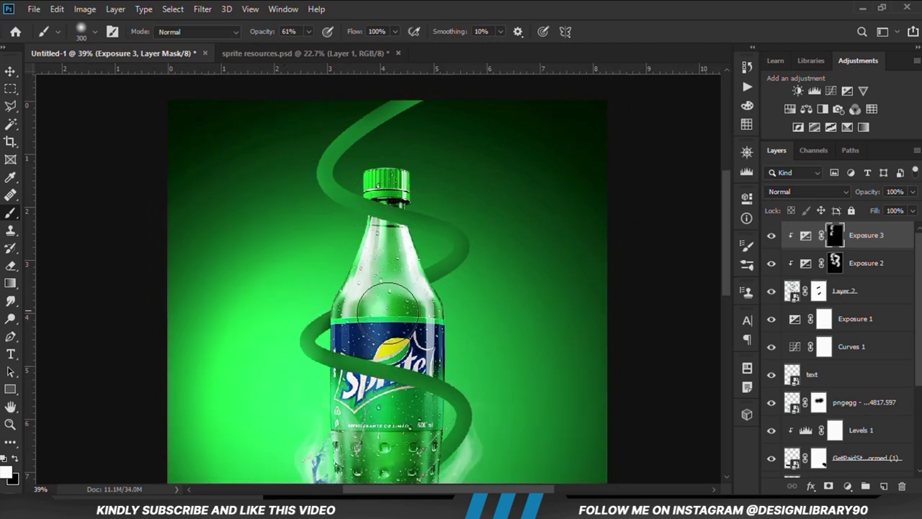
mouse_move(492, 225)
mouse_down()
mouse_move(510, 255)
mouse_move(439, 181)
mouse_move(501, 226)
mouse_up()
- Target the darkening exposure layer's mask, reduce the brush size to 90, and undo the trial shadow stroke near the bottle neck
click(835, 265)
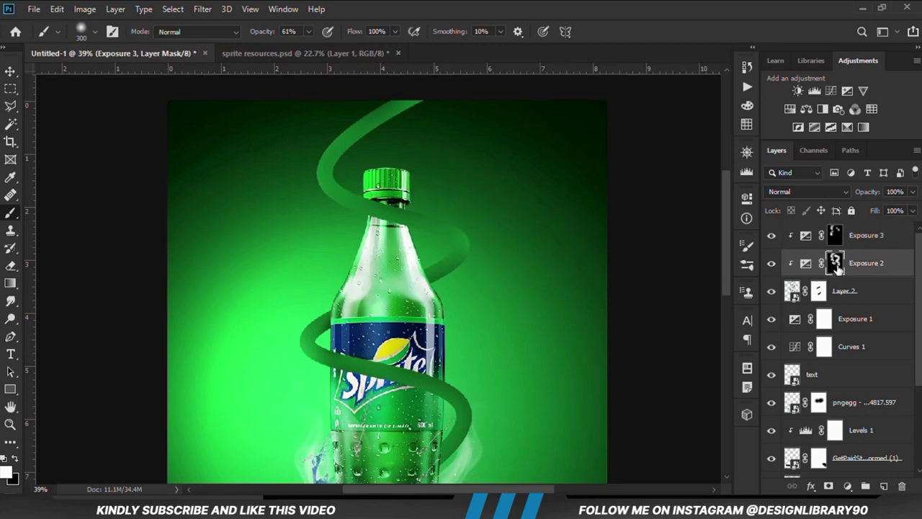
scroll(414, 210, up, 1)
scroll(416, 213, up, 1)
key(bracketleft)
key(bracketleft)
key(bracketleft)
key(bracketleft)
key(bracketleft)
key(bracketleft)
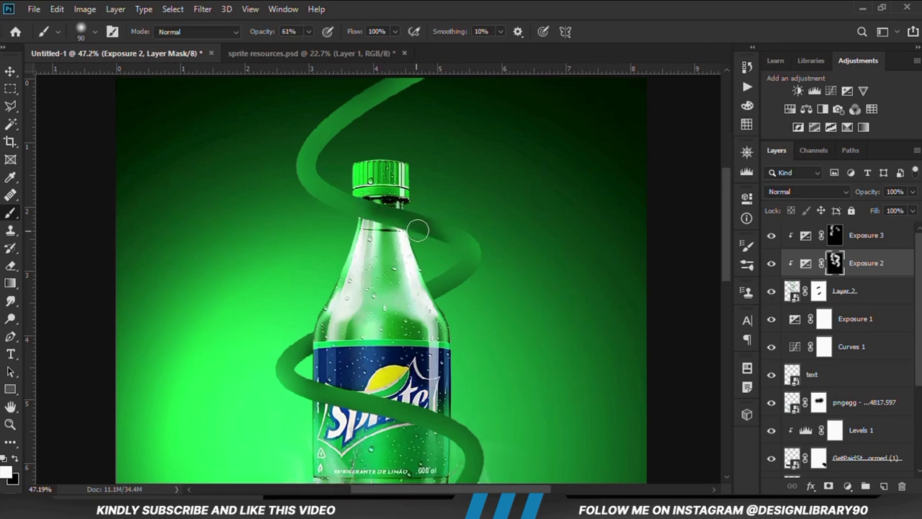
key(ctrl+z)
- Paint soft shadows along the spiral's inner edge beside the bottle neck on the darkening exposure mask
mouse_move(400, 228)
mouse_down()
mouse_move(367, 257)
mouse_move(389, 238)
mouse_up()
mouse_move(457, 260)
mouse_down()
mouse_move(360, 283)
mouse_move(419, 281)
mouse_move(462, 258)
mouse_move(346, 238)
mouse_move(390, 268)
mouse_move(455, 294)
mouse_move(470, 288)
mouse_move(454, 243)
mouse_up()
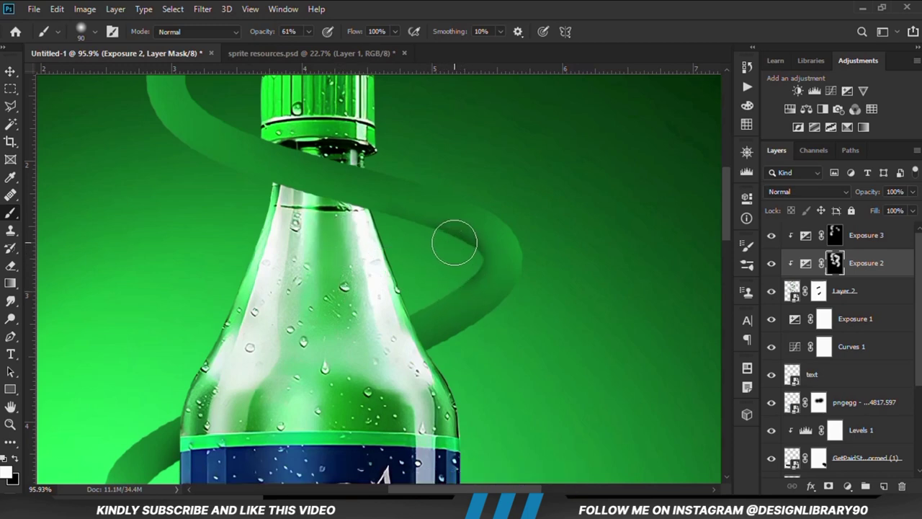
click(454, 242)
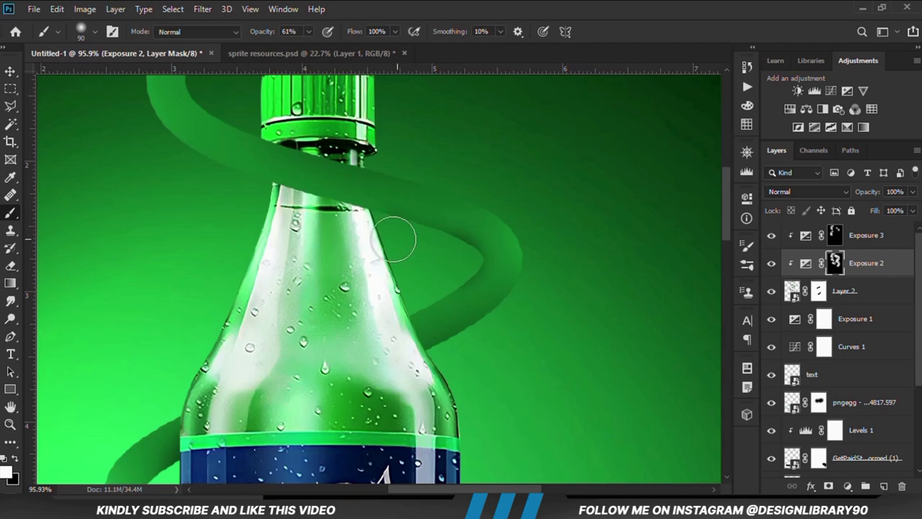
mouse_move(394, 238)
mouse_down()
mouse_move(342, 231)
mouse_move(325, 216)
mouse_move(206, 212)
mouse_up()
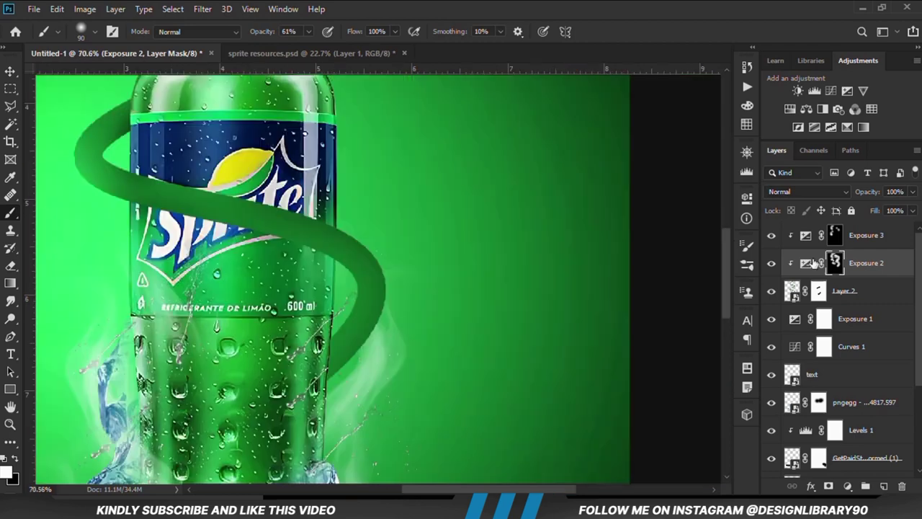
- Paint white on the brightening exposure mask along the lower loop's outer edge and the lower edge of the band crossing the label, enlarging the brush to 125
click(834, 237)
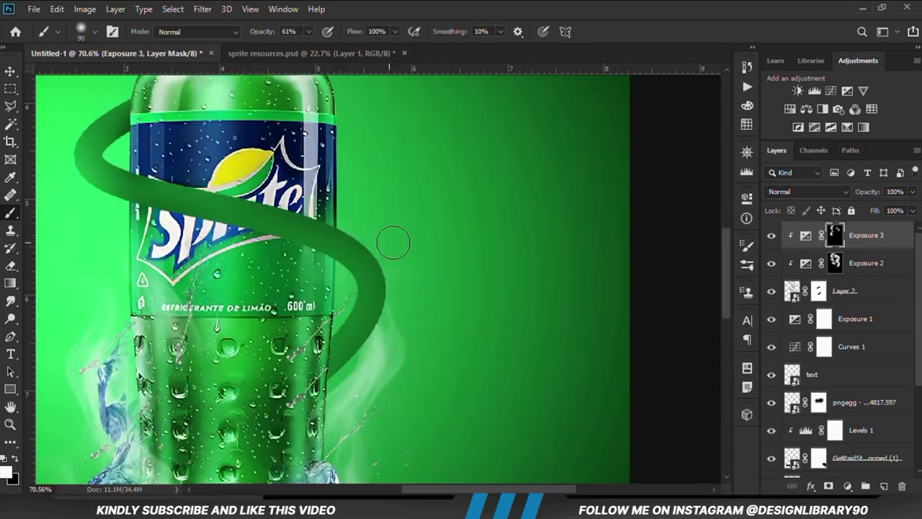
mouse_move(397, 265)
mouse_down()
mouse_move(405, 340)
mouse_move(400, 316)
mouse_move(366, 373)
mouse_up()
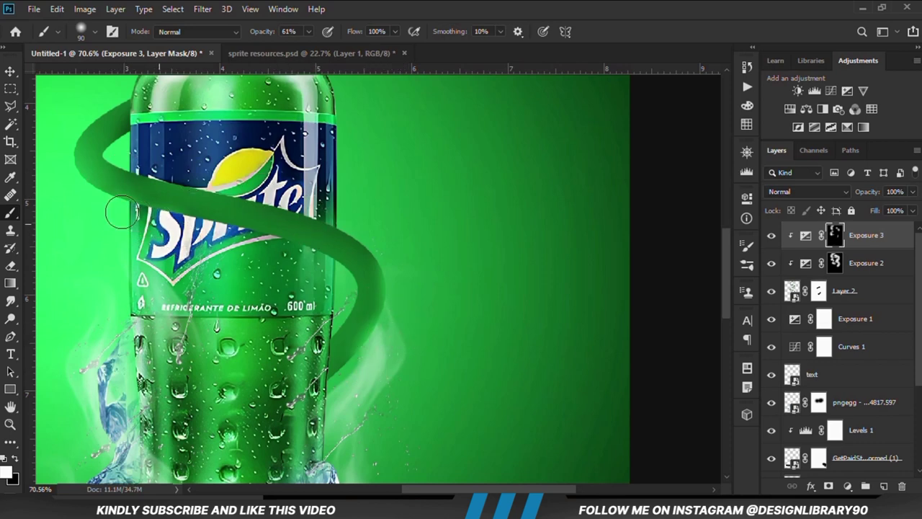
scroll(131, 230, up, 3)
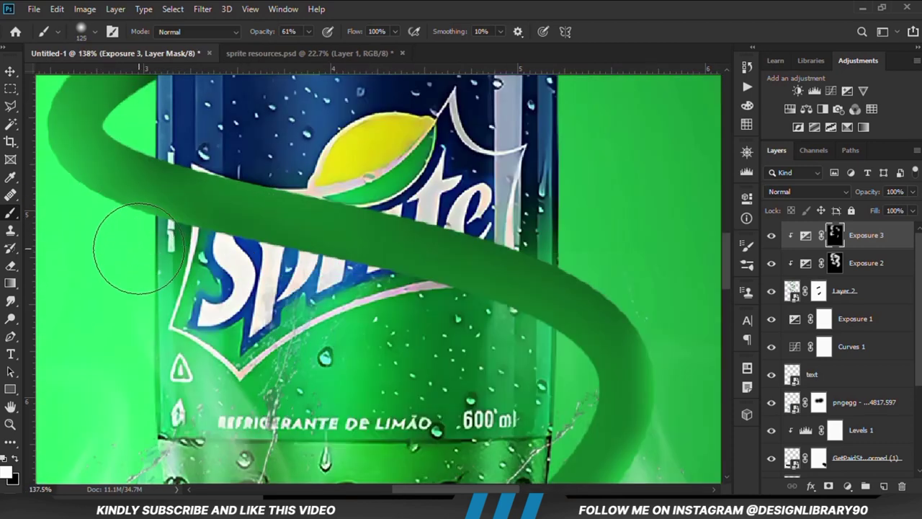
key(bracketright)
drag(251, 287, 328, 291)
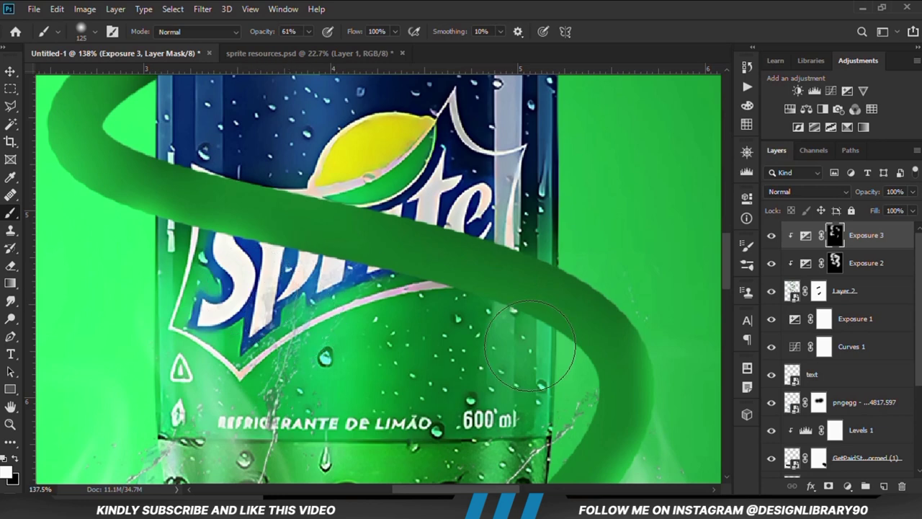
- Try a shadow stroke on the darkening exposure mask along the upper edge of the band crossing the label, and undo it
click(836, 264)
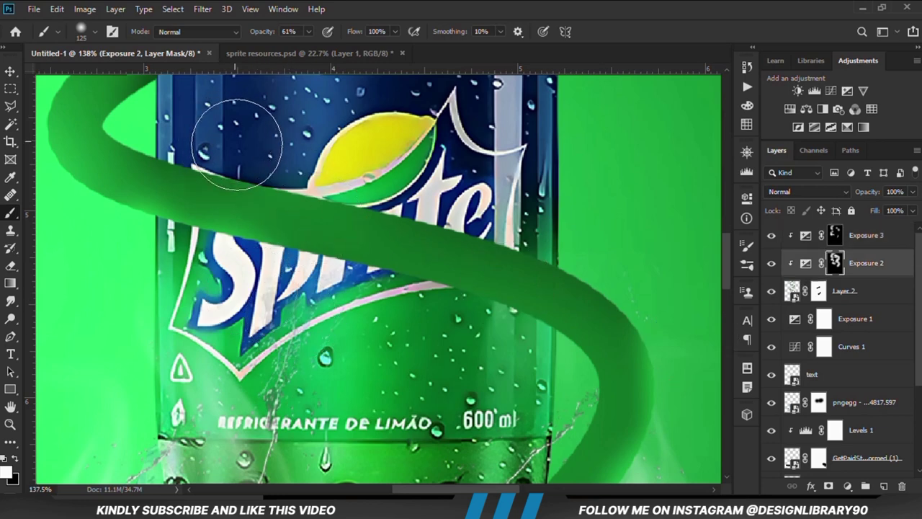
click(357, 167)
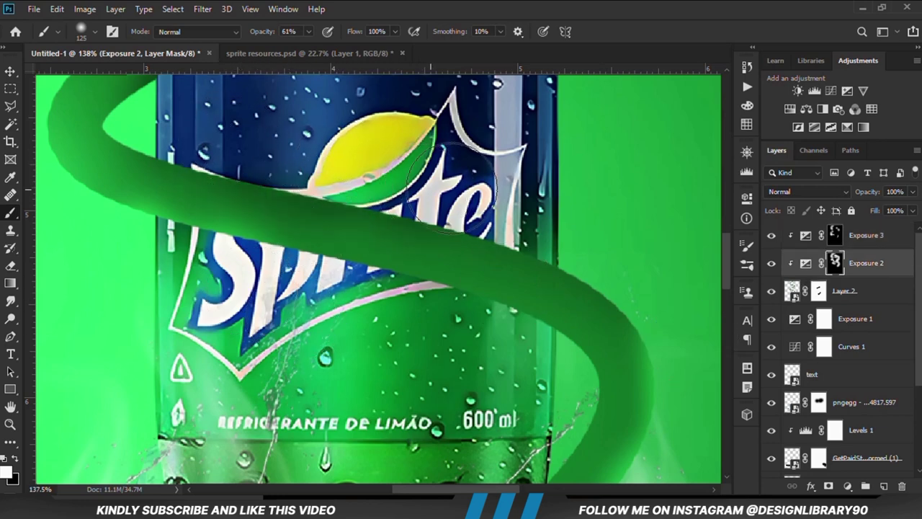
key(ctrl+z)
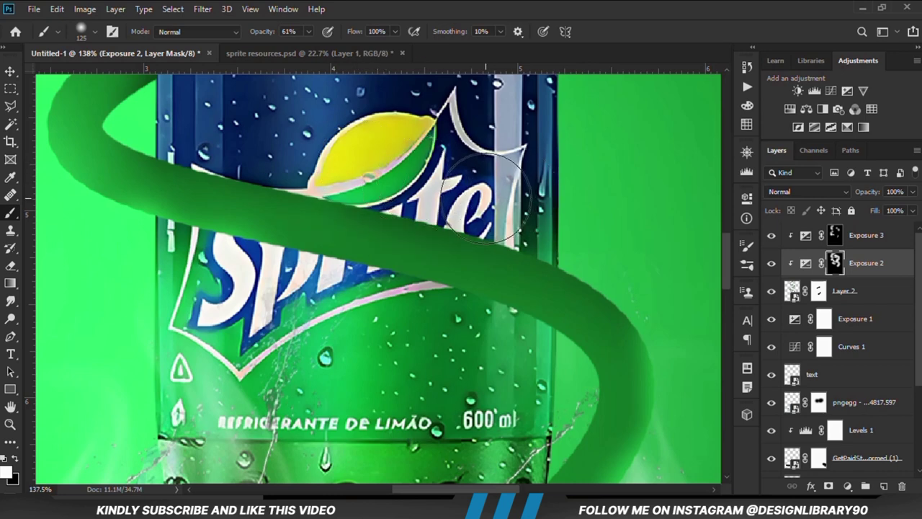
key(ctrl+0)
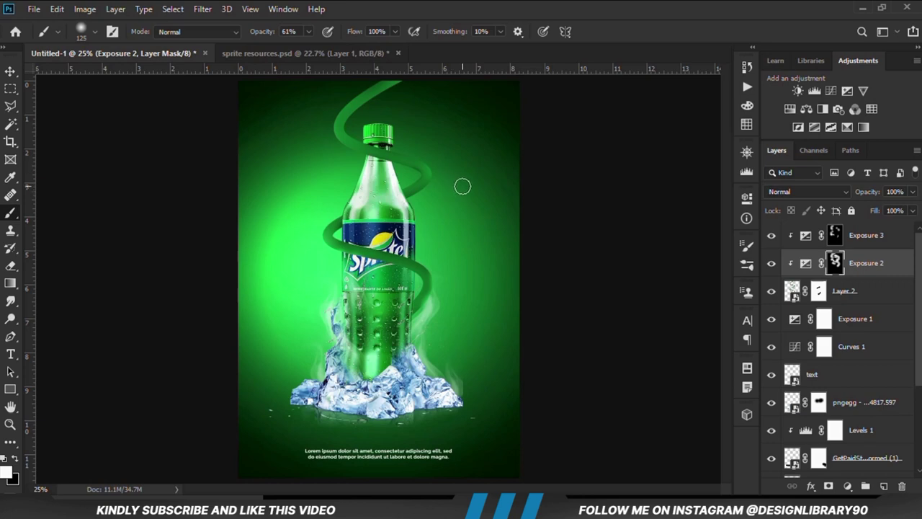
- Add another Exposure adjustment at -2.61 above the darkening exposure, clipped to the spiral layer, and invert its mask to black
click(847, 486)
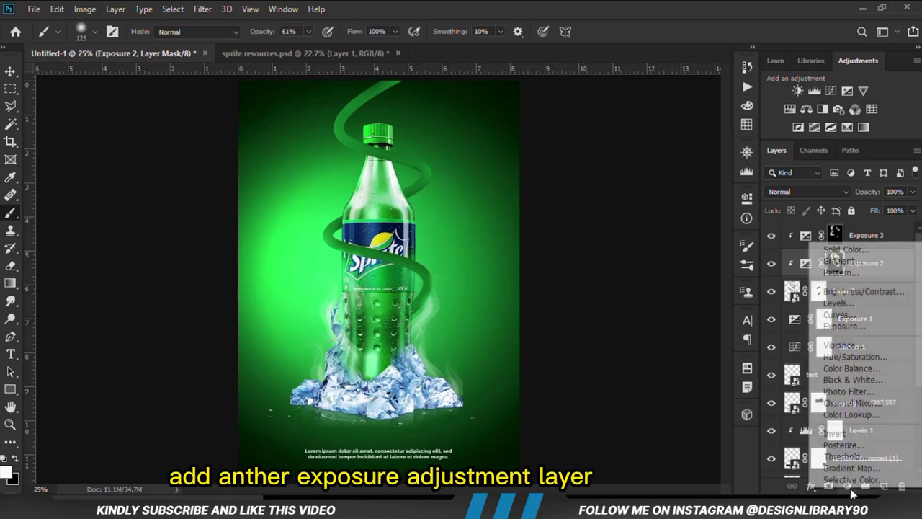
click(856, 328)
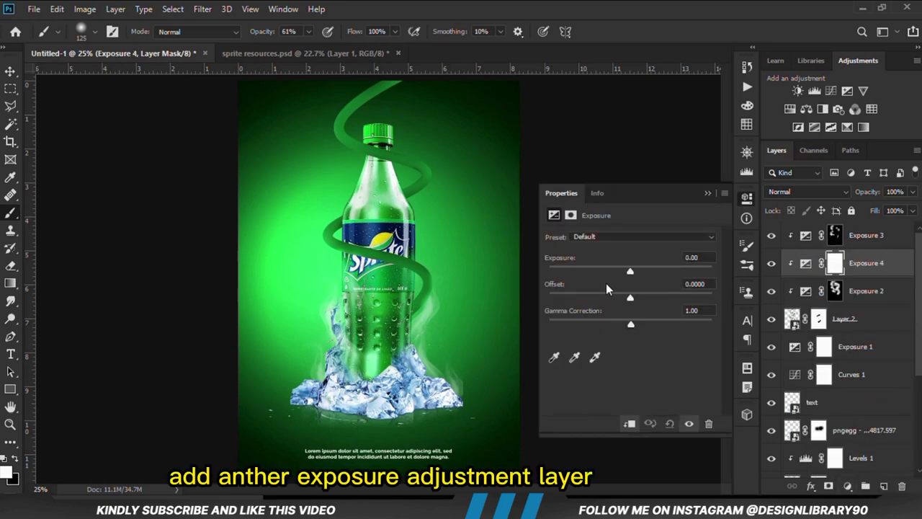
drag(630, 272, 598, 271)
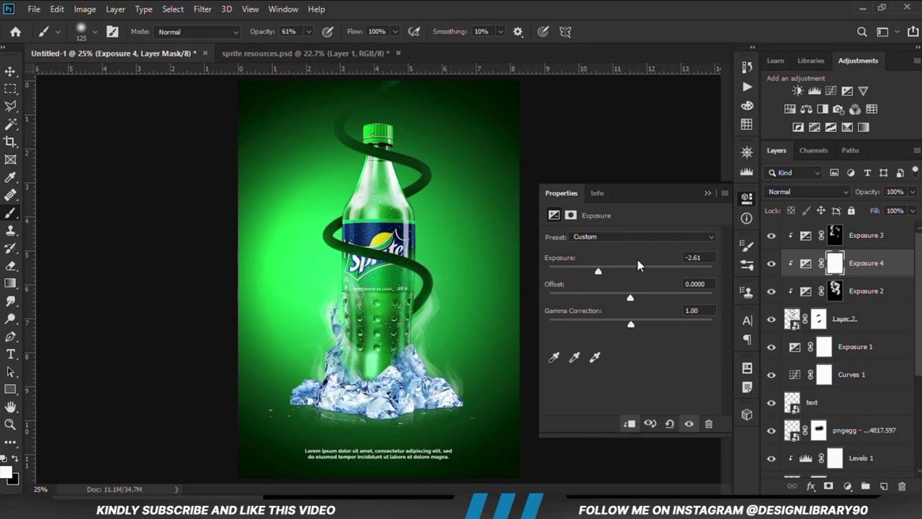
click(708, 193)
click(770, 263)
click(770, 263)
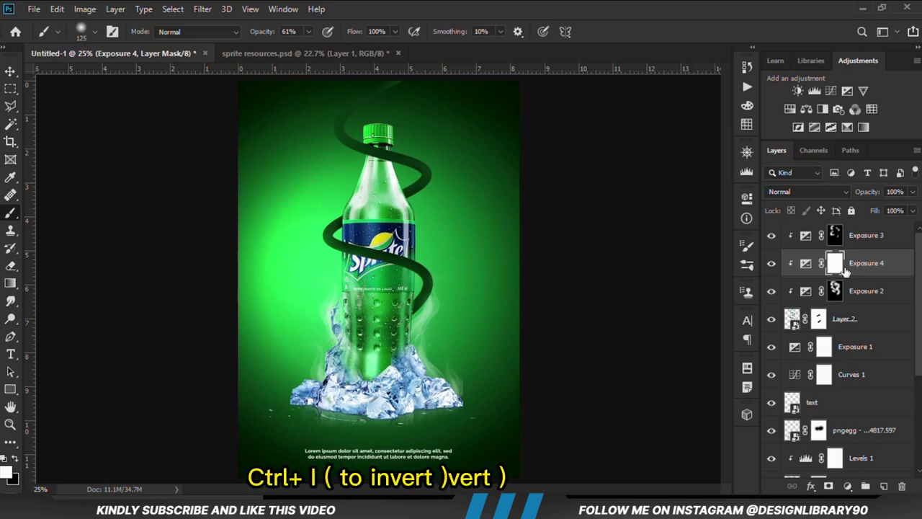
key(ctrl+i)
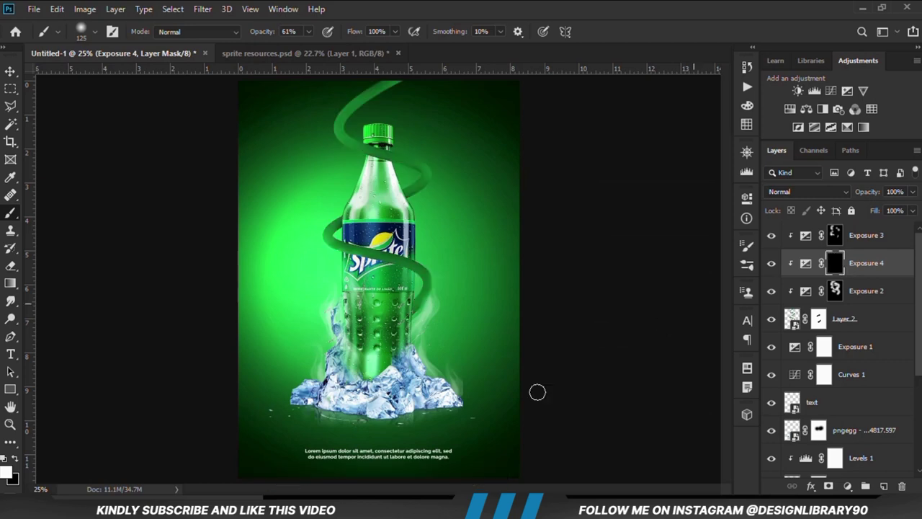
- Paint a white shadow stroke on the new exposure mask where the spiral passes behind the bottle's shoulder, and soften its outer edge with black
scroll(376, 230, up, 5)
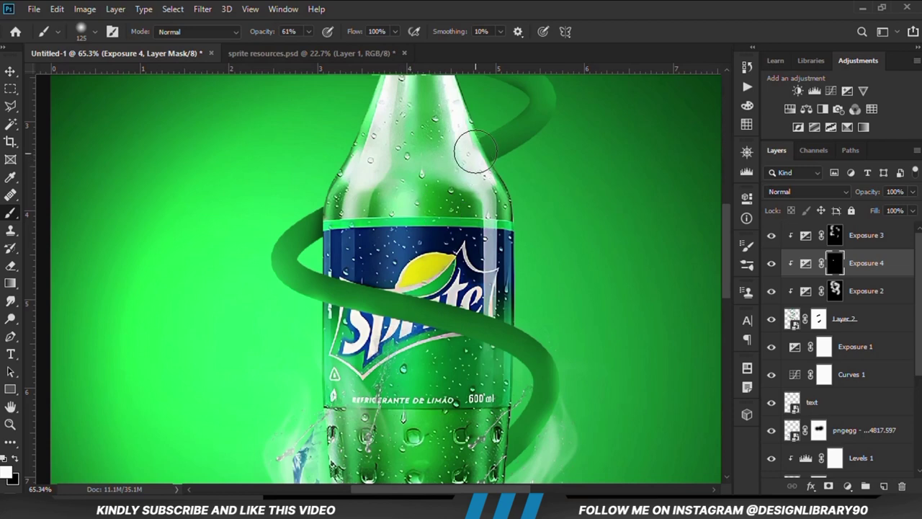
drag(474, 152, 480, 148)
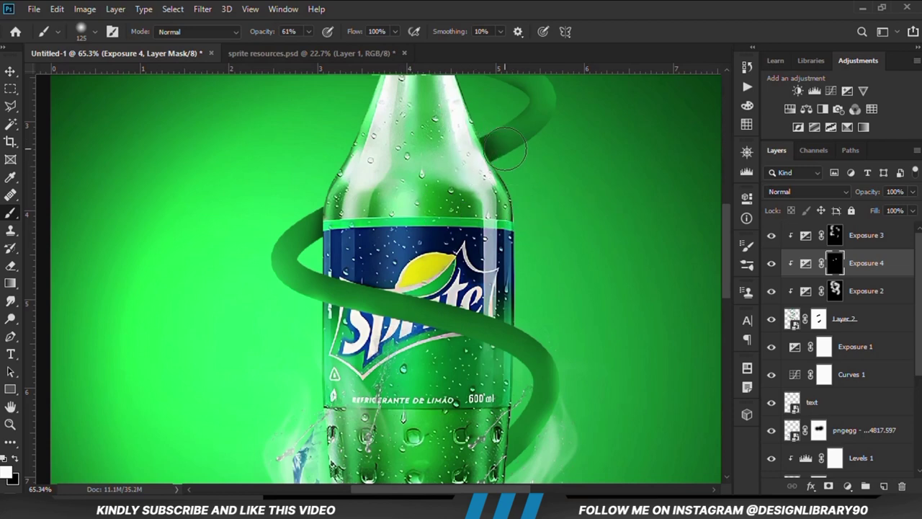
key(x)
click(509, 147)
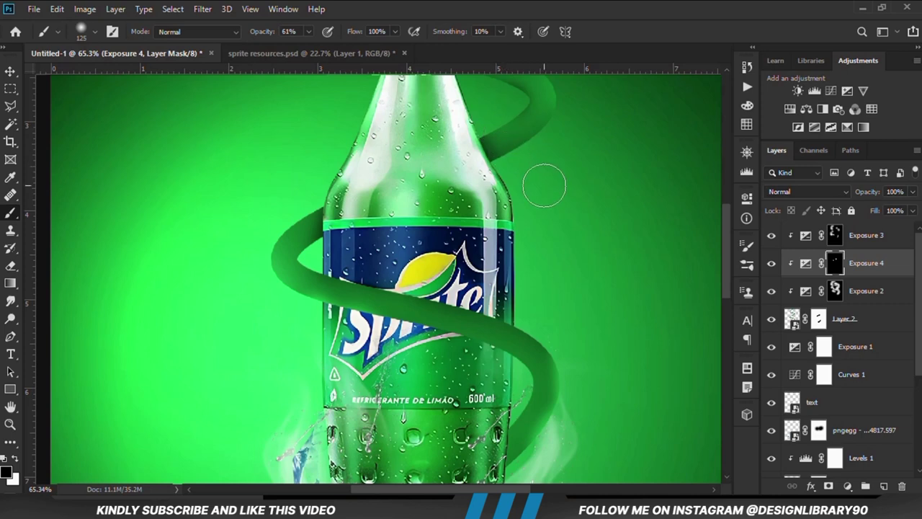
- Paint white on the same mask to shade the spiral's lower end where it passes behind the bottle
scroll(399, 295, down, 3)
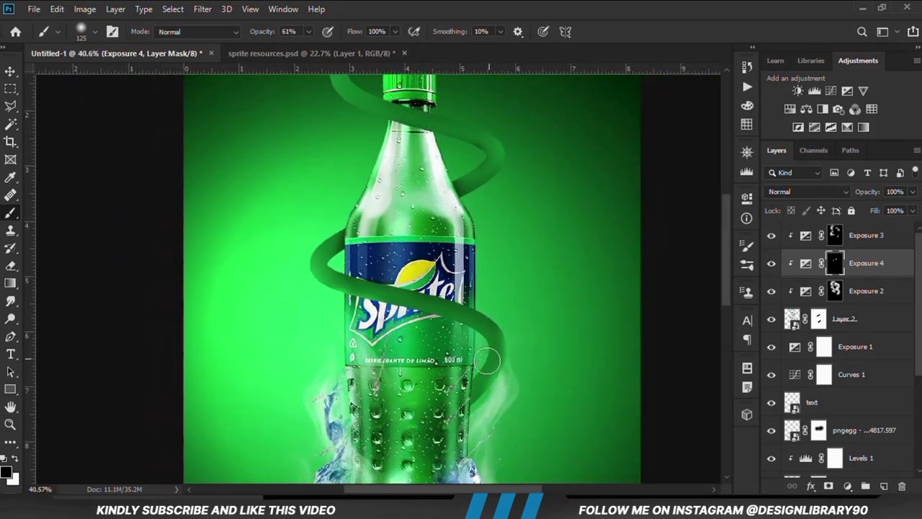
scroll(433, 324, up, 4)
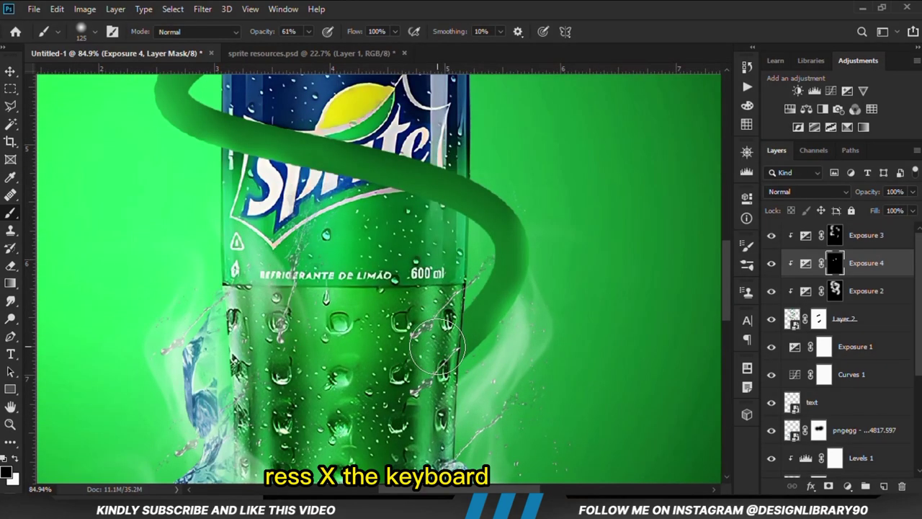
key(x)
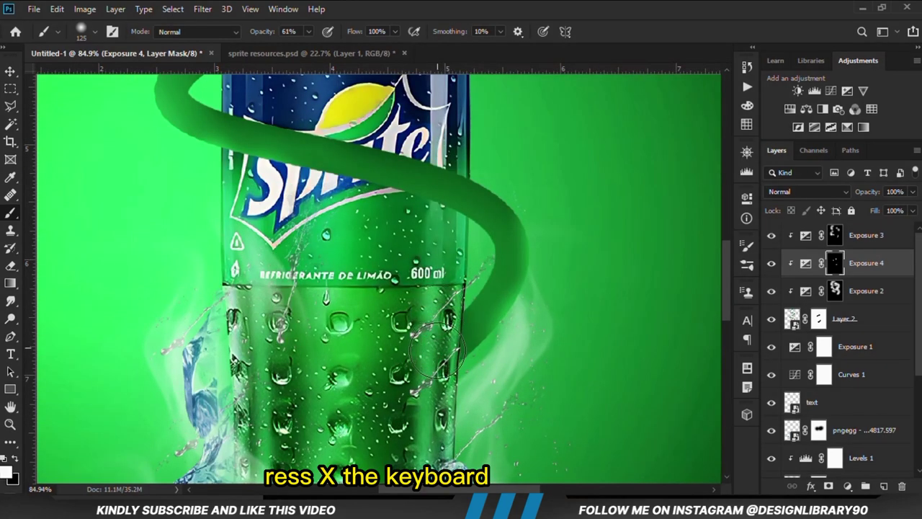
click(446, 308)
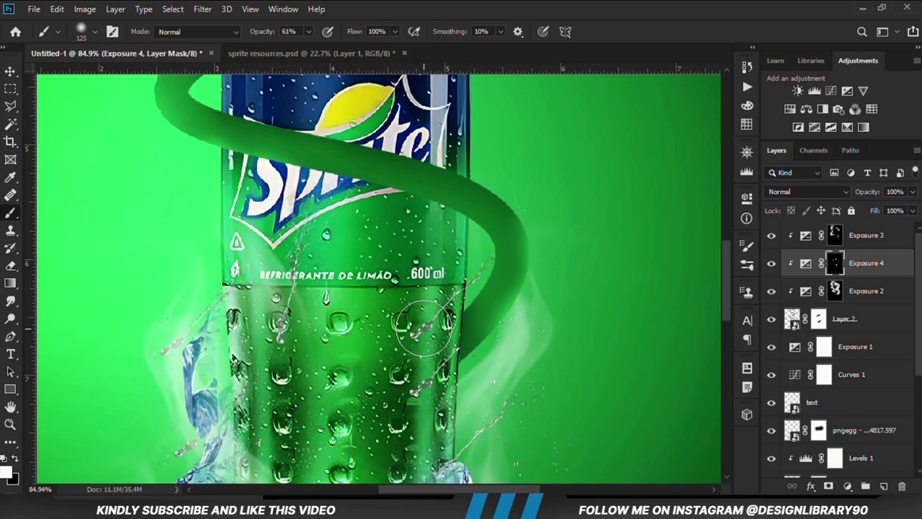
key(ctrl+0)
- Select the bottle layer with the Move tool and add an Exposure adjustment at -2.39 clipped to it
right_click(7, 72)
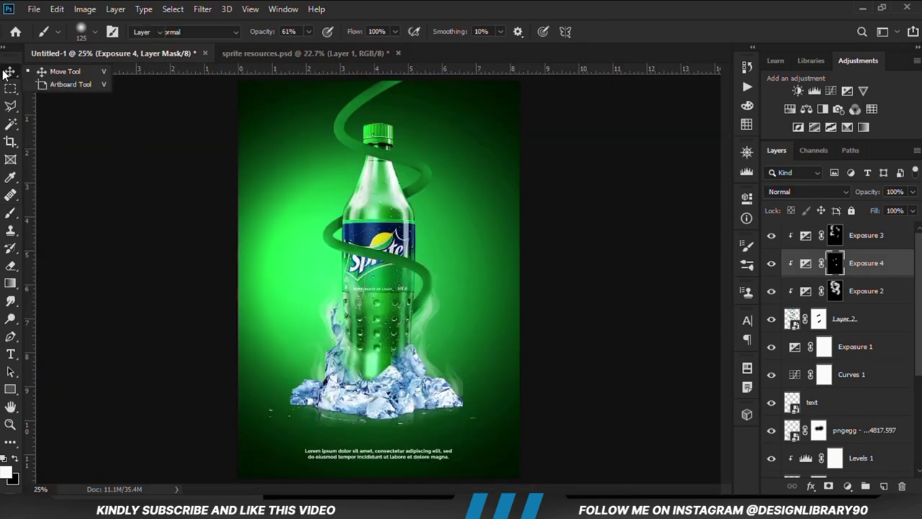
click(66, 76)
click(122, 212)
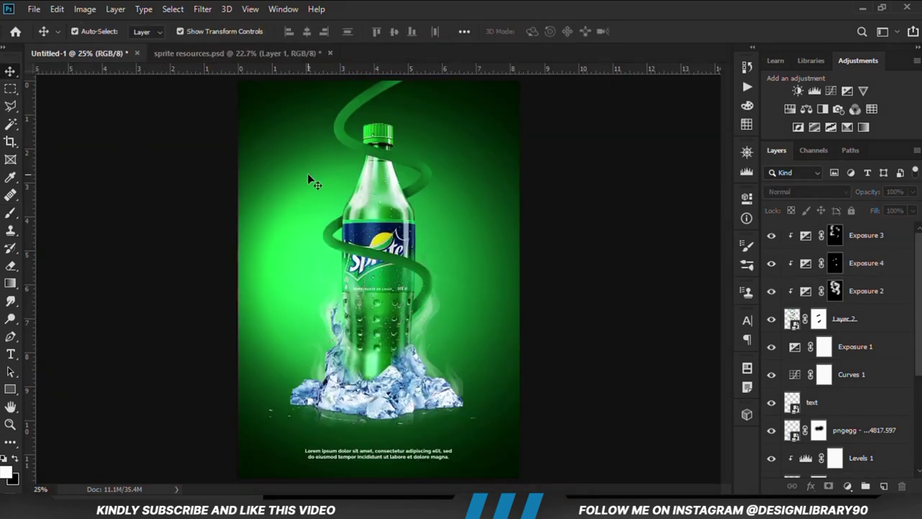
click(374, 199)
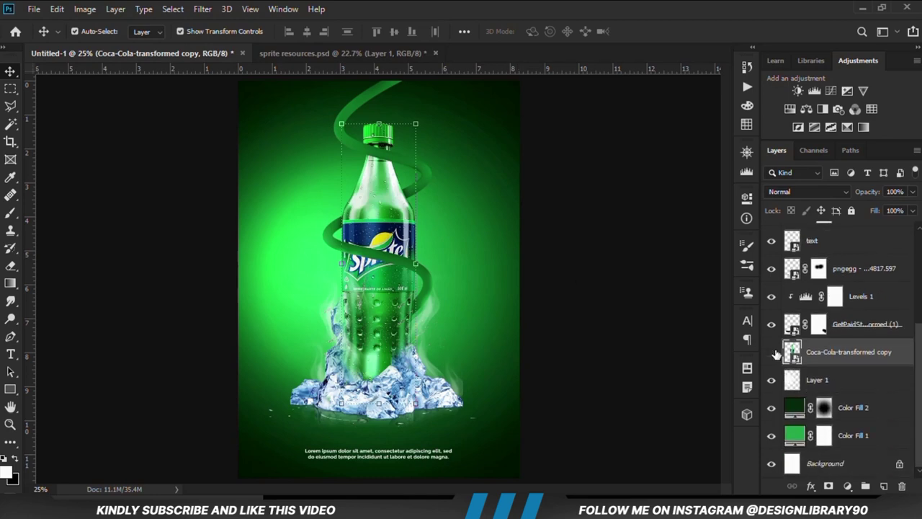
click(773, 352)
click(773, 352)
click(847, 486)
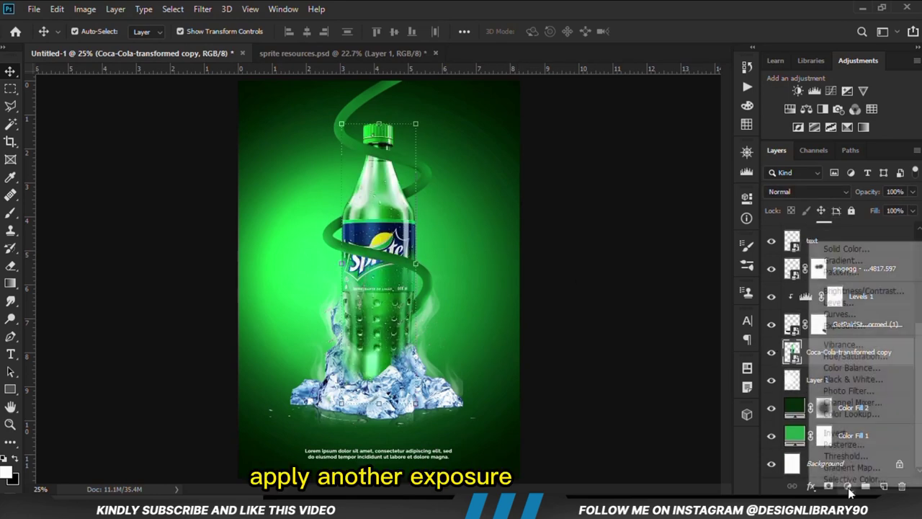
click(844, 326)
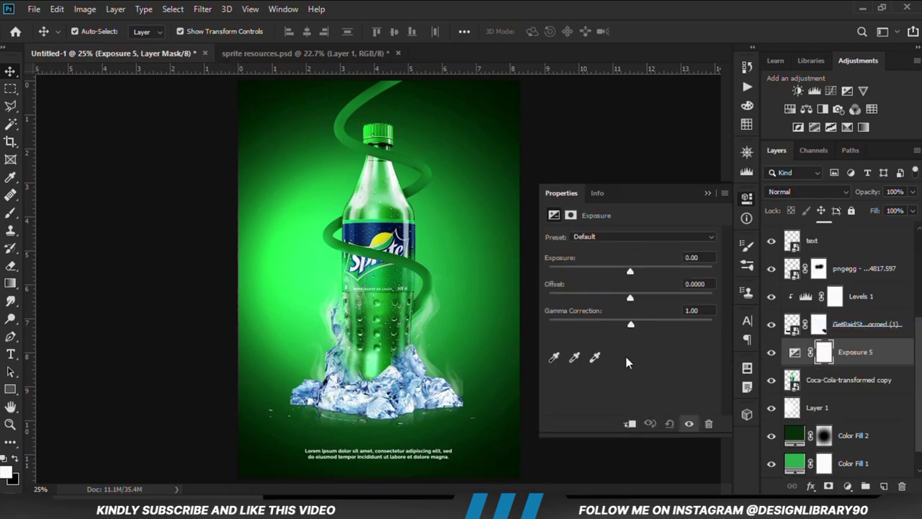
click(630, 424)
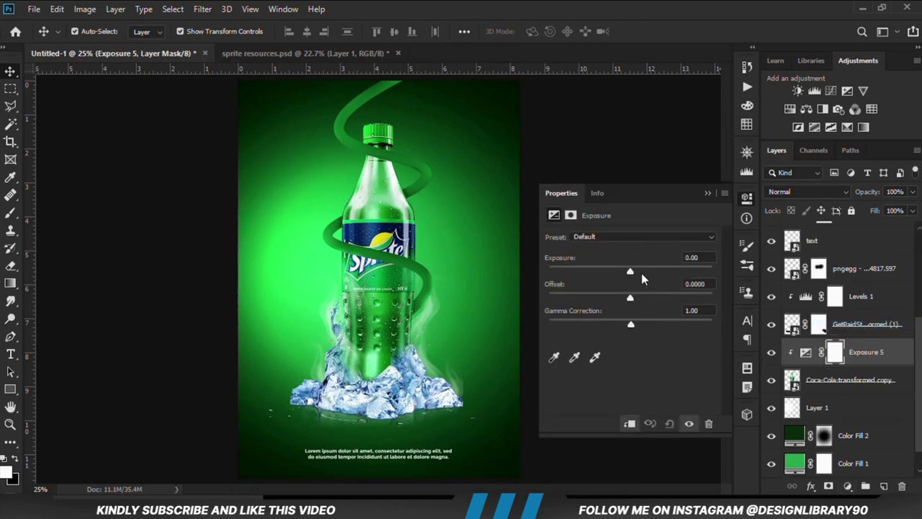
drag(641, 272, 604, 273)
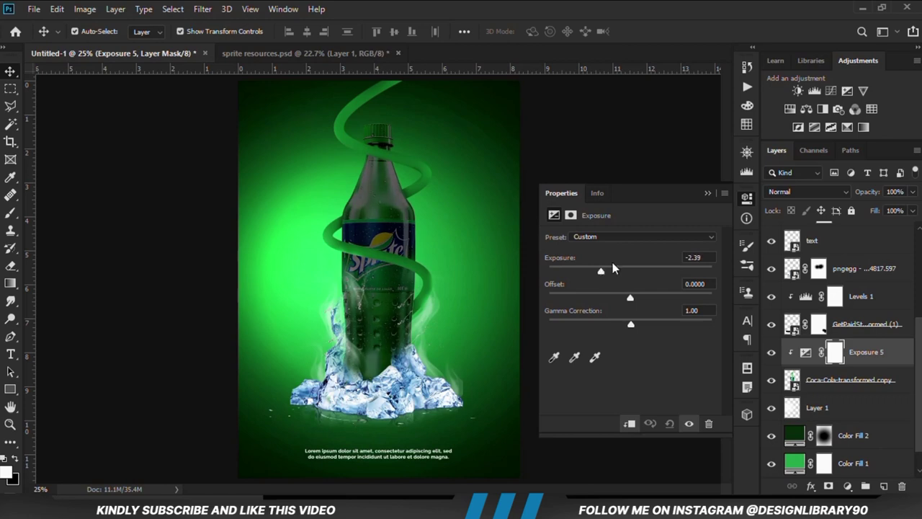
click(705, 193)
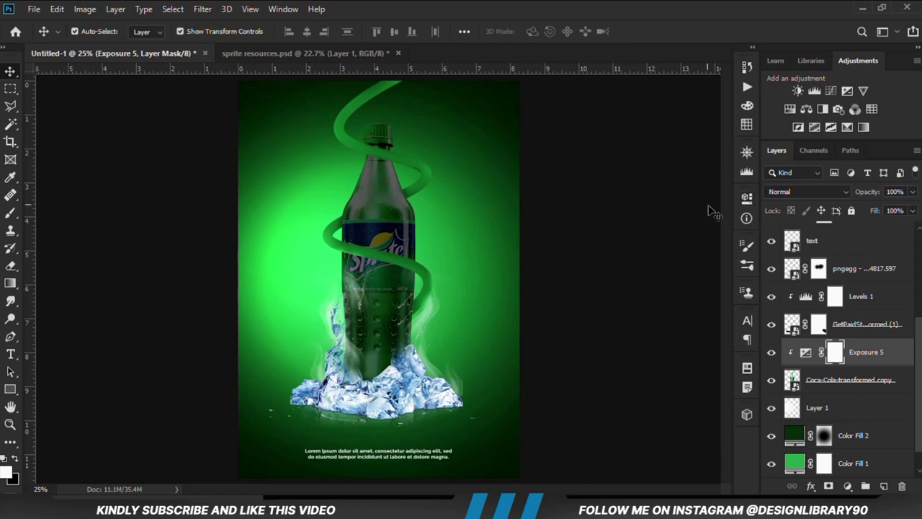
- Invert the bottle exposure's mask to black
key(ctrl+i)
key(ctrl+i)
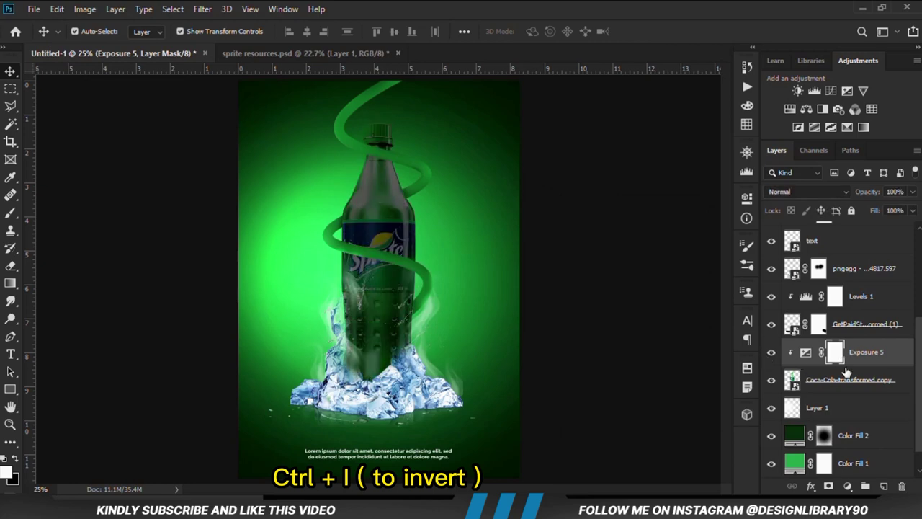
key(ctrl+i)
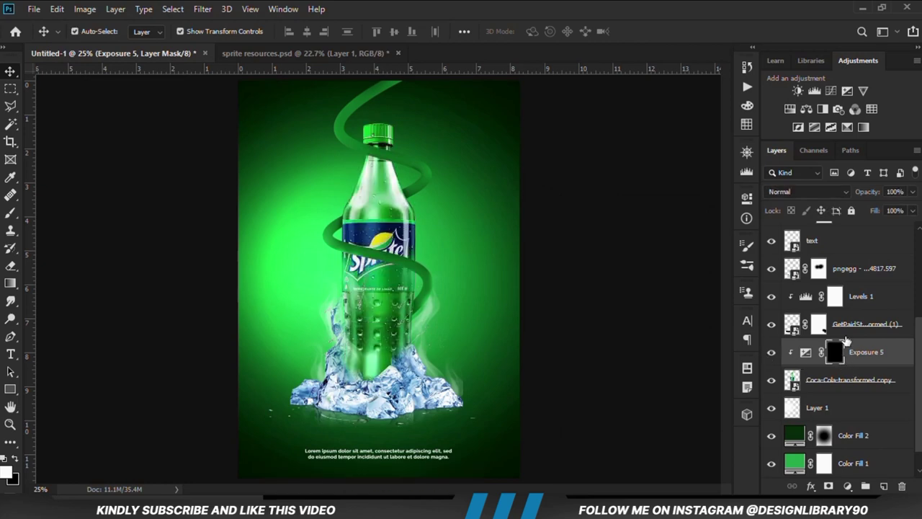
- Switch to the Brush tool with 51% opacity and set the foreground colour to white (ffffff)
click(11, 213)
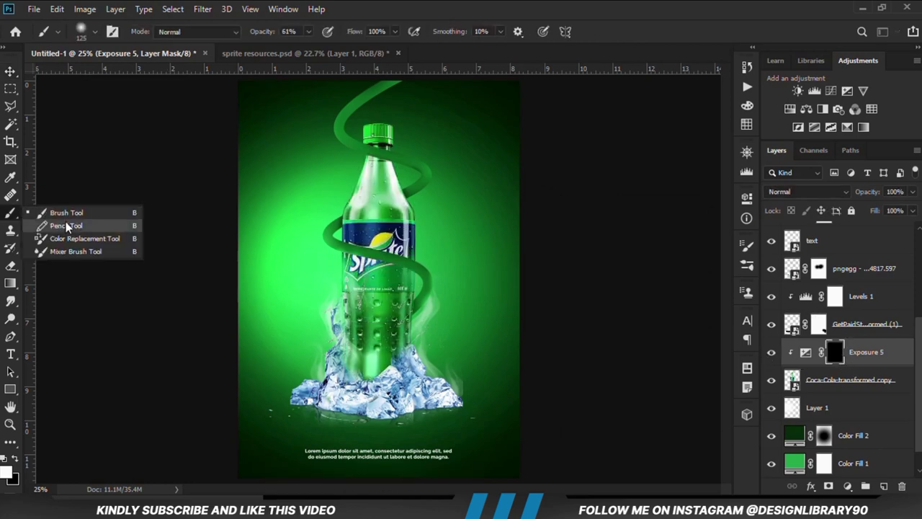
click(65, 211)
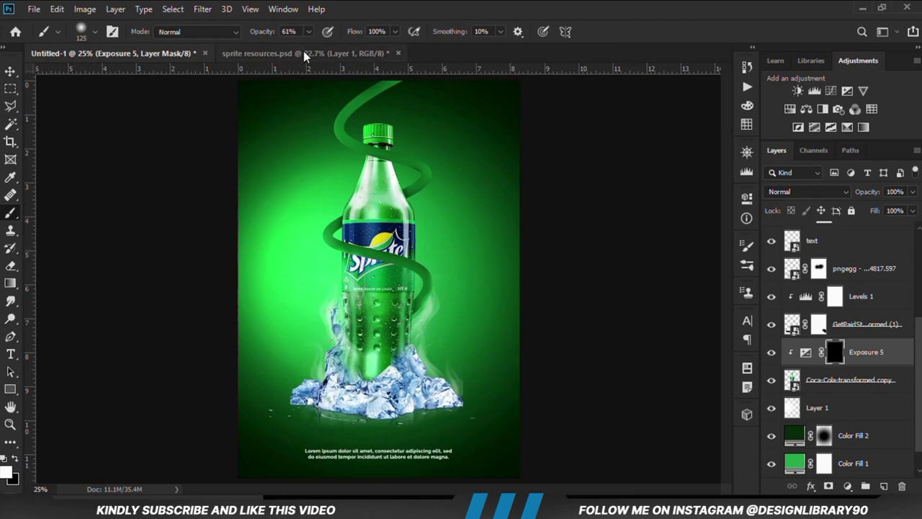
click(395, 5)
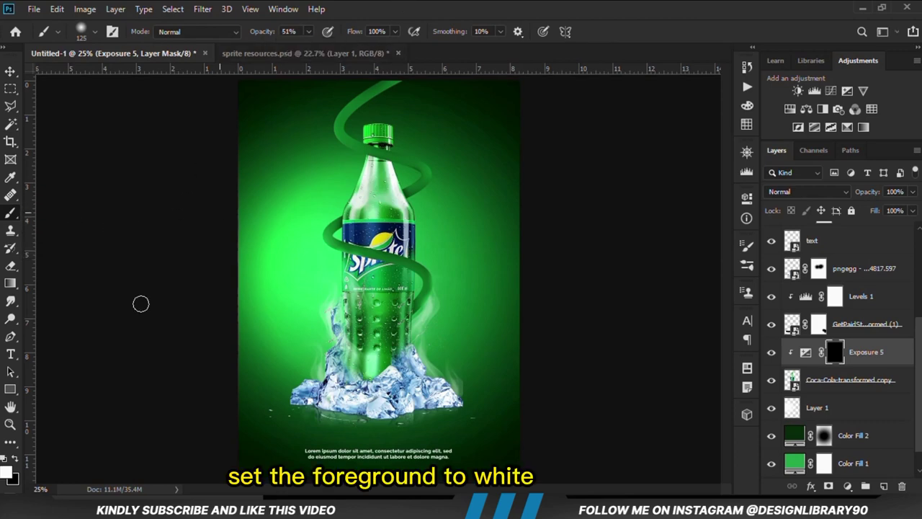
click(5, 470)
click(541, 182)
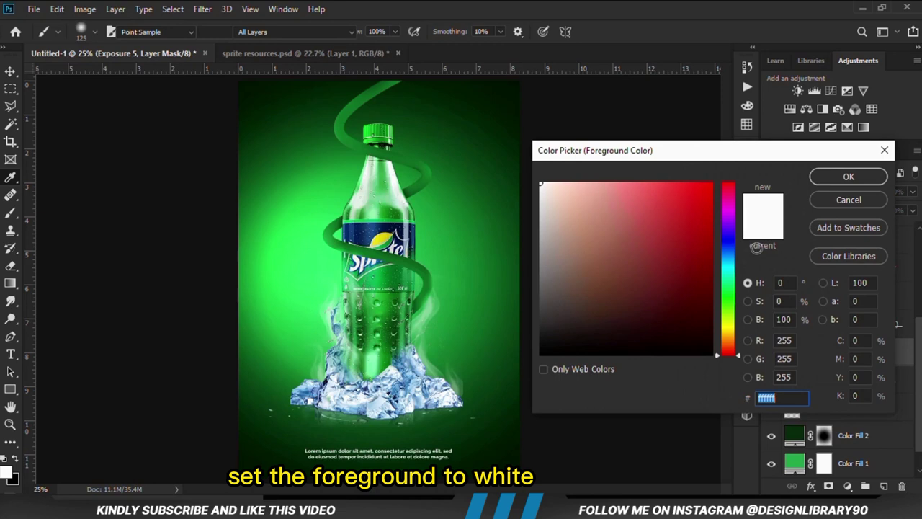
click(829, 181)
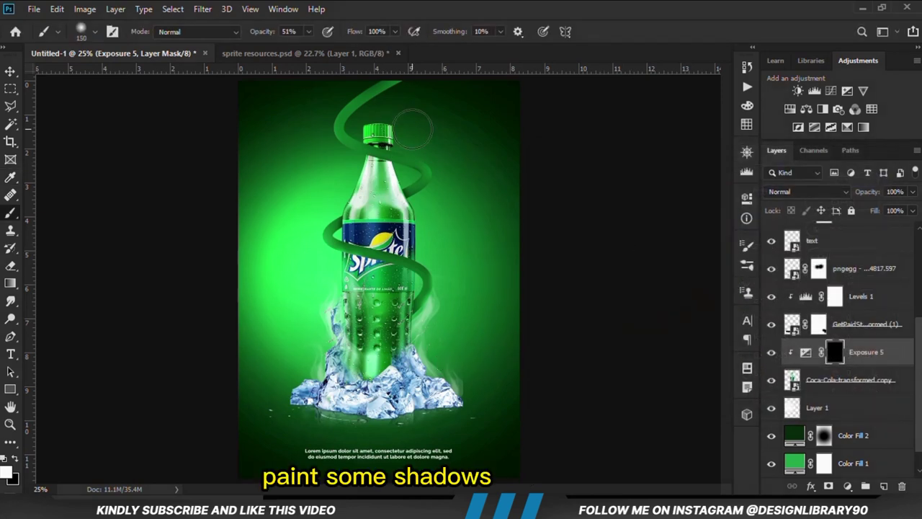
- Paint white on the Exposure 5 mask with a 600–900 px brush to shade the bottle's right side from cap to base
key(p)
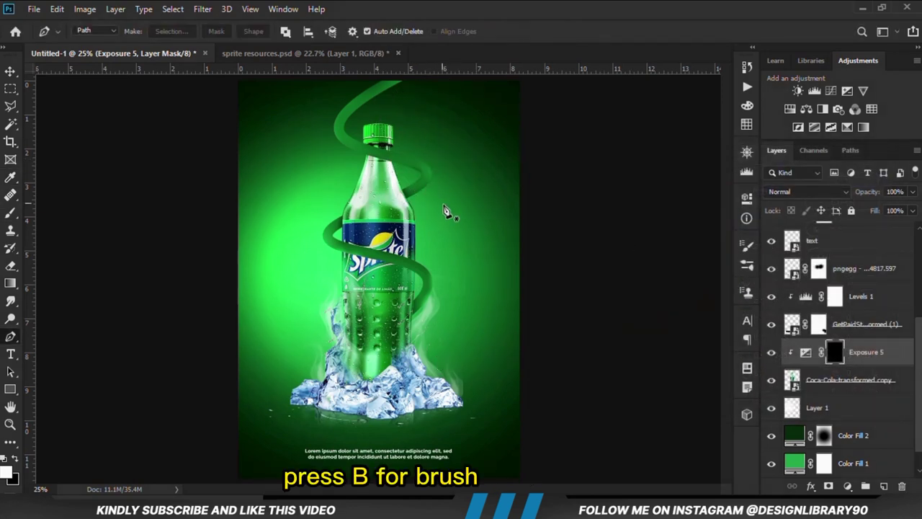
key(b)
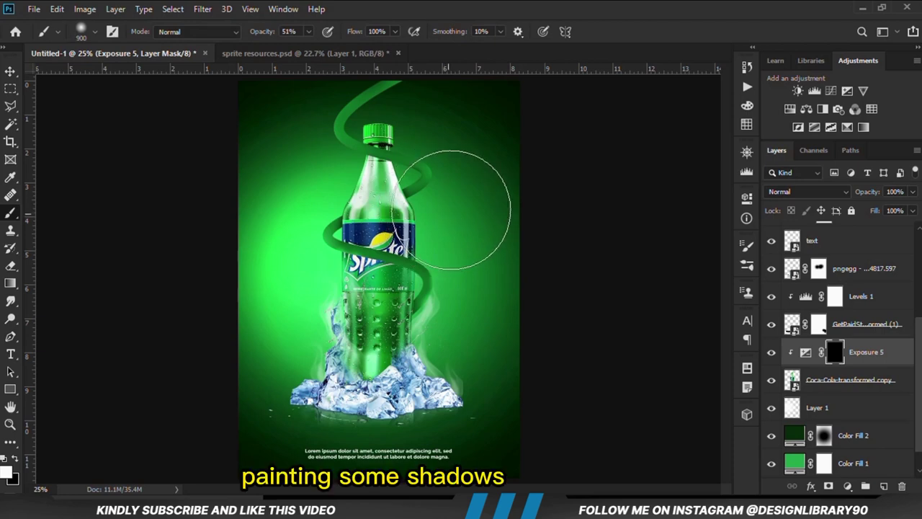
drag(426, 126, 448, 190)
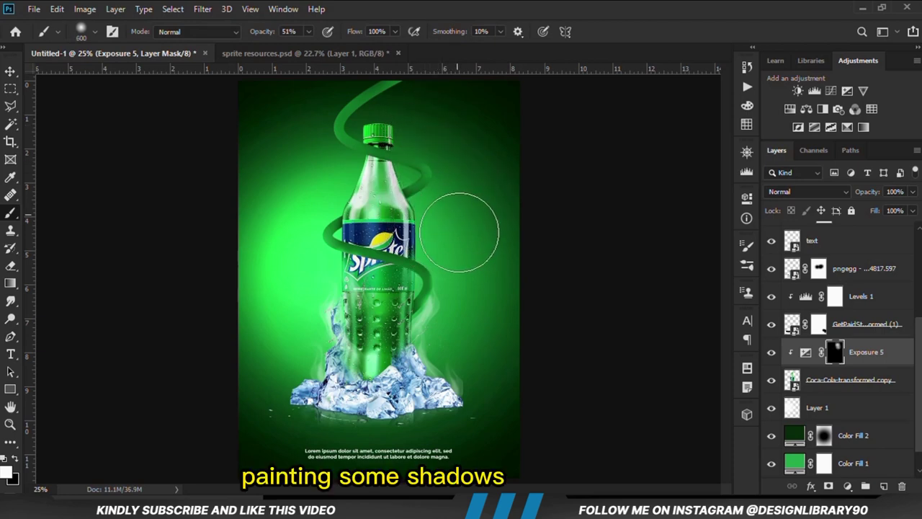
mouse_move(461, 233)
mouse_down()
mouse_move(429, 163)
mouse_move(457, 144)
mouse_move(457, 336)
mouse_move(431, 333)
mouse_move(425, 404)
mouse_move(409, 409)
mouse_up()
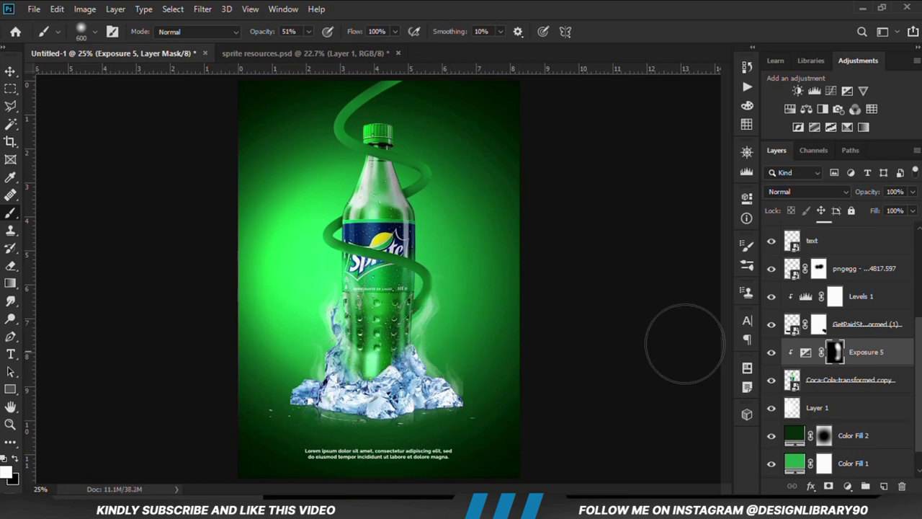
click(772, 355)
click(772, 355)
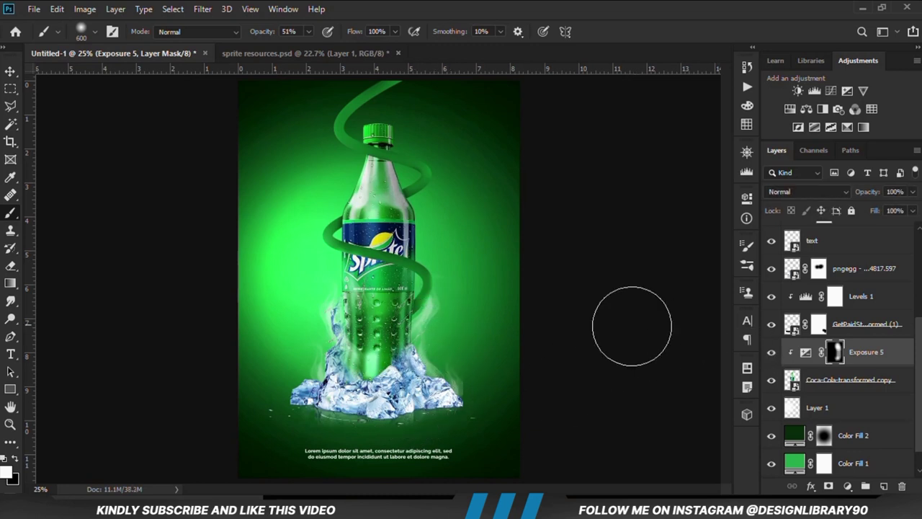
- Reduce the Exposure 5 adjustment's opacity to 76% and compare the bottle with and without the shading
click(912, 192)
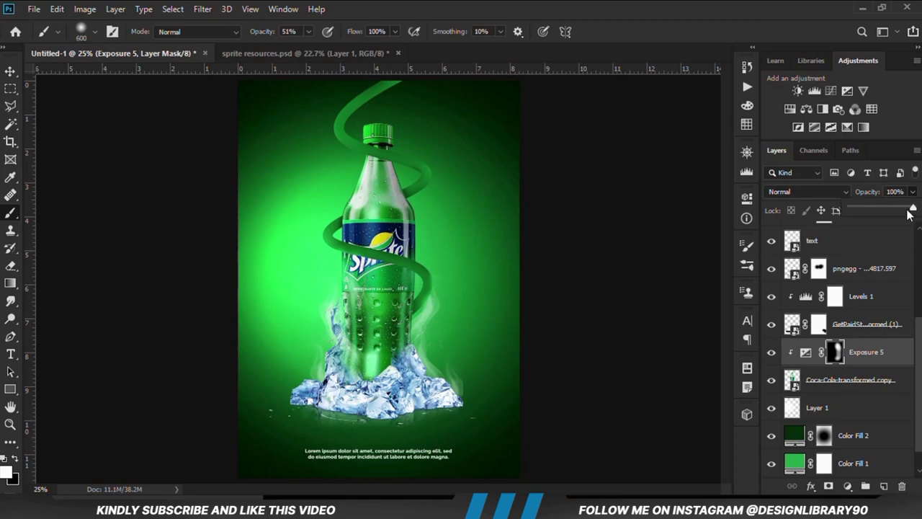
click(769, 353)
click(770, 354)
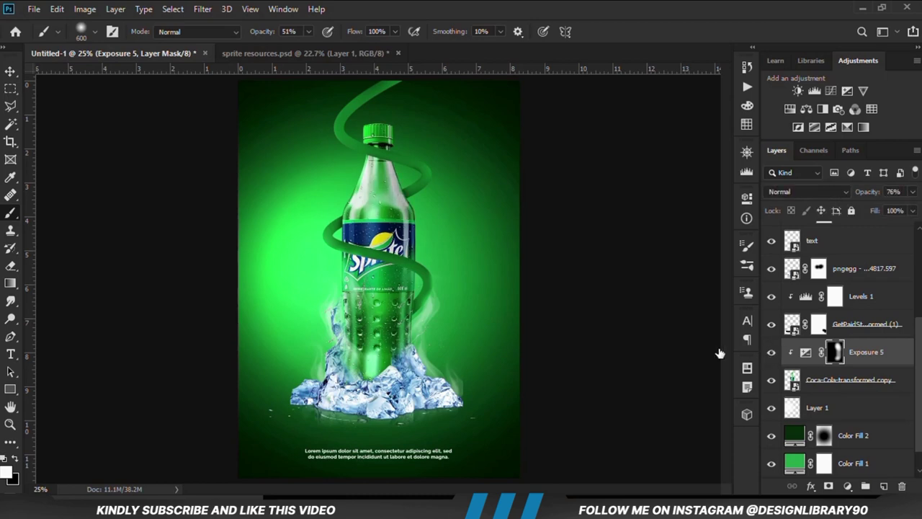
click(10, 72)
click(139, 224)
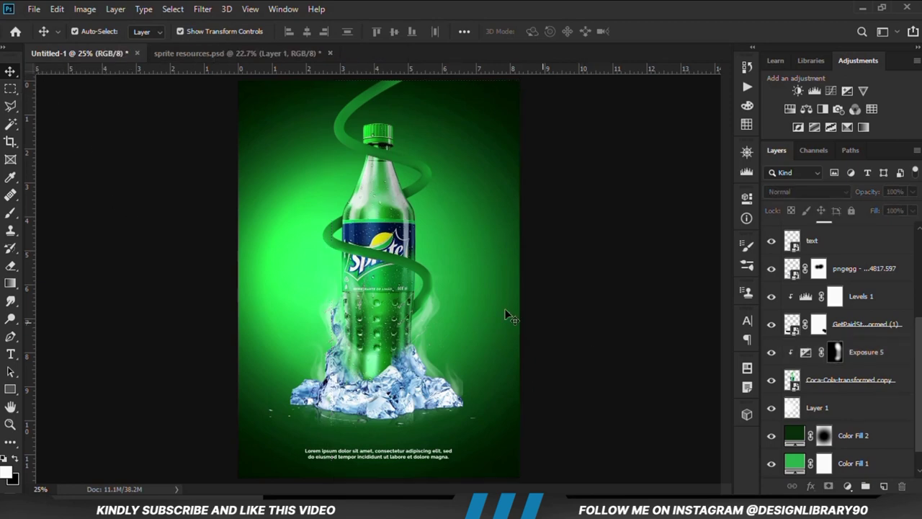
click(395, 227)
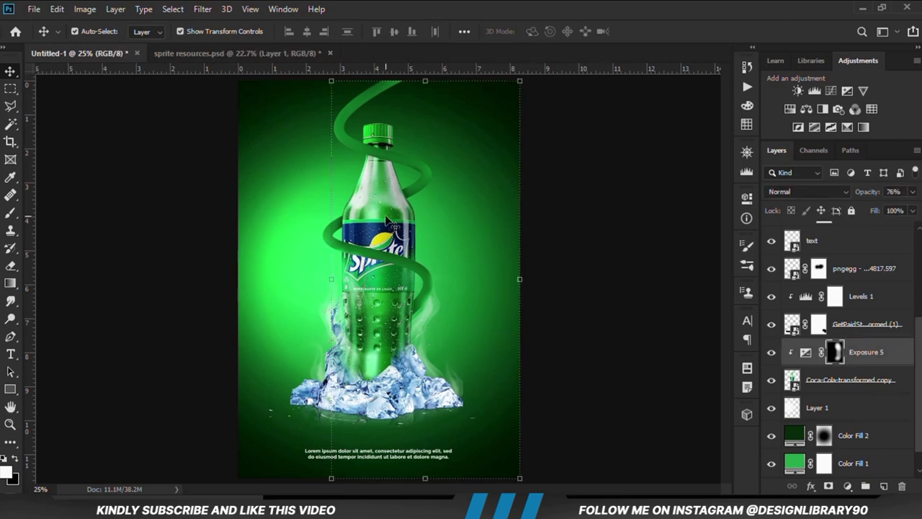
click(770, 352)
click(771, 352)
- Add a second Exposure adjustment at -2.78 directly above the bottle layer and clip it to the bottle
click(841, 391)
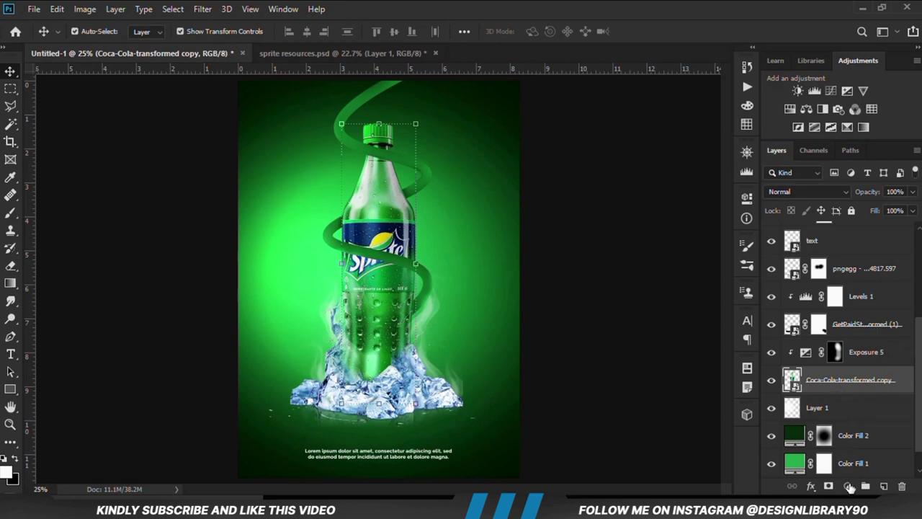
click(848, 486)
click(803, 328)
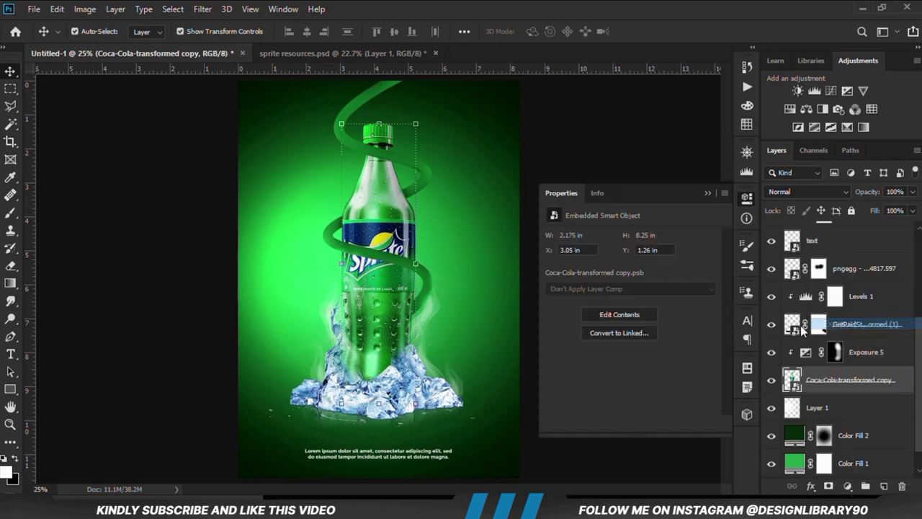
drag(634, 273, 596, 271)
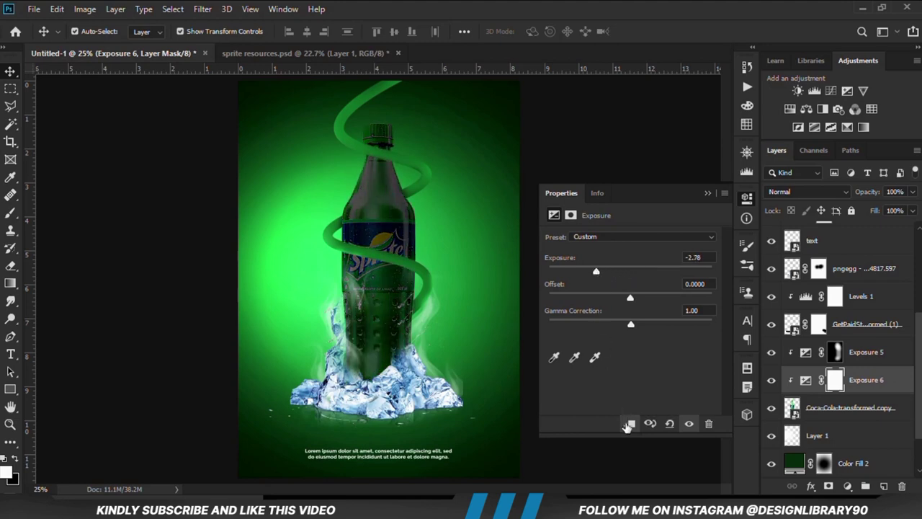
click(689, 424)
click(690, 423)
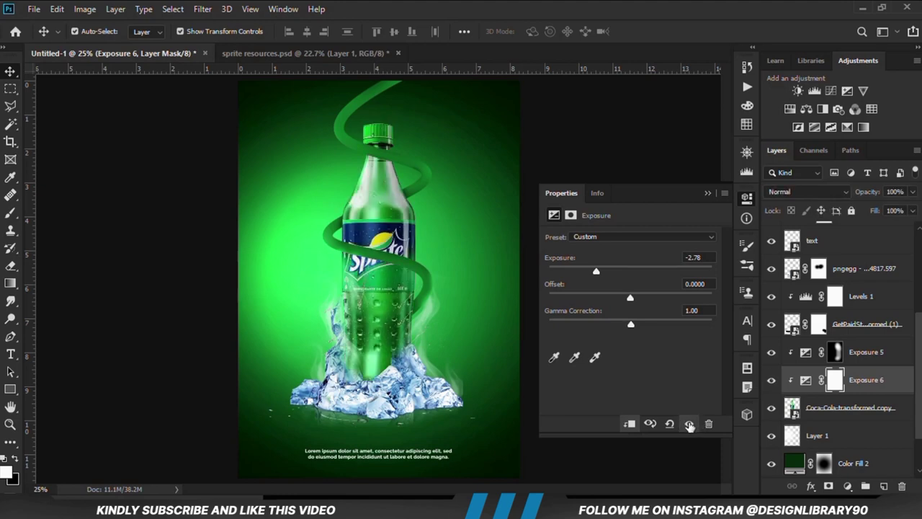
click(707, 194)
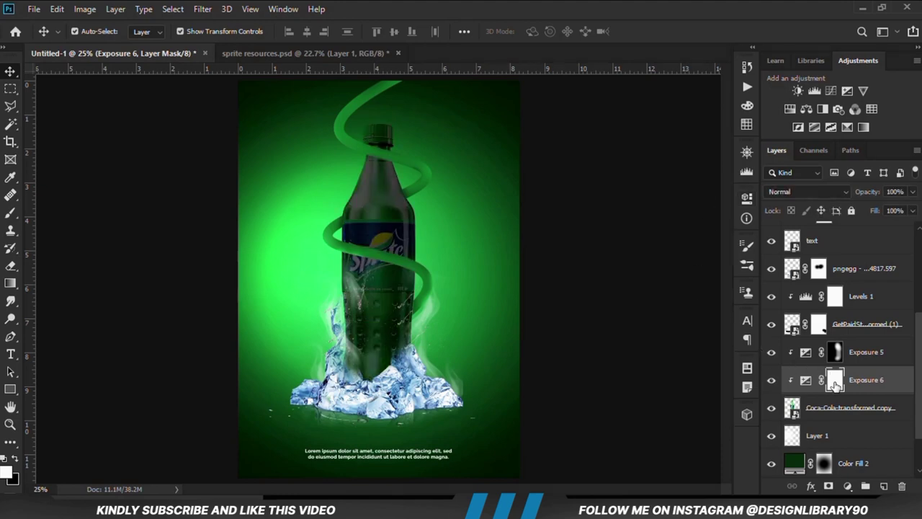
- Invert the new exposure's mask to black and paint white along the spiral's crossing over the label to cast its shadow
key(ctrl+i)
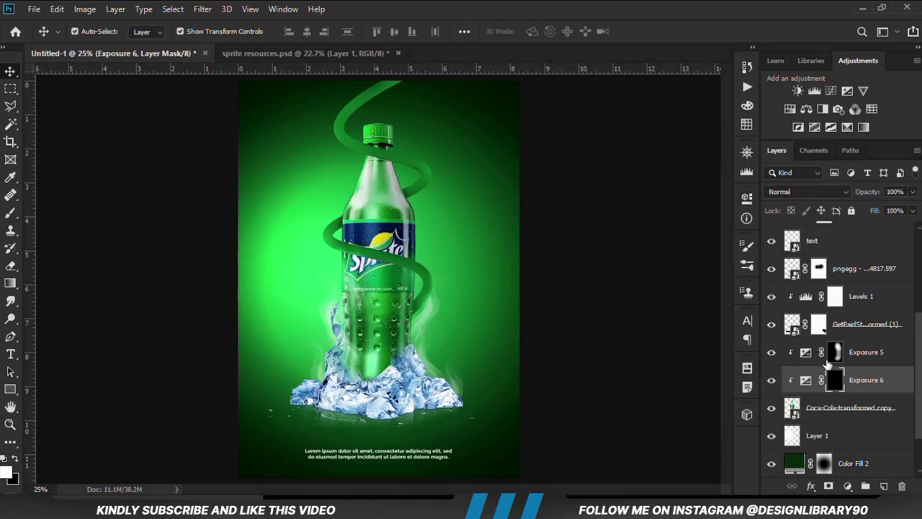
right_click(9, 213)
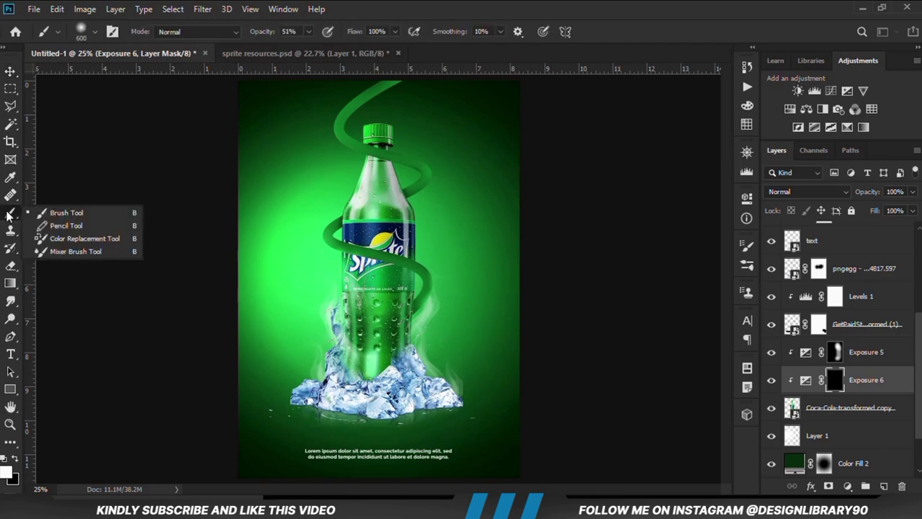
click(66, 213)
scroll(392, 274, up, 3)
scroll(397, 240, up, 5)
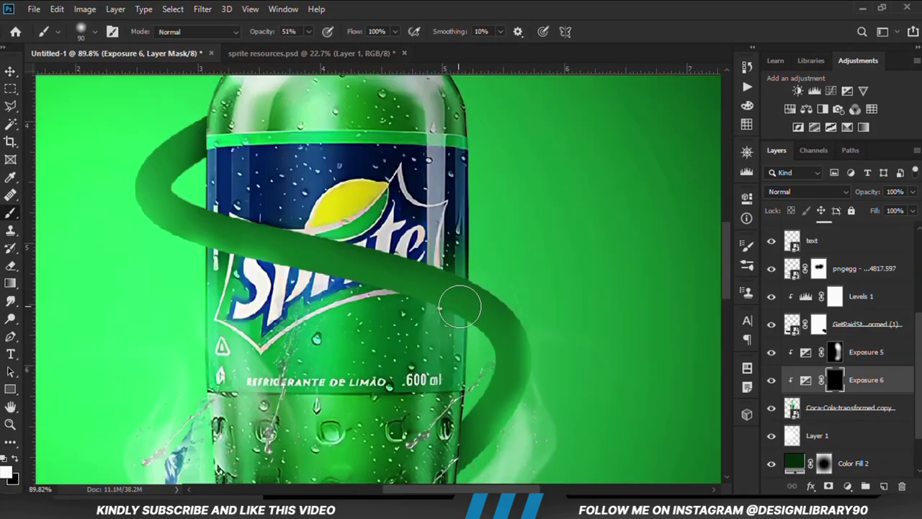
mouse_move(461, 301)
mouse_down()
mouse_move(363, 263)
mouse_move(267, 248)
mouse_move(198, 224)
mouse_move(361, 256)
mouse_move(450, 303)
mouse_up()
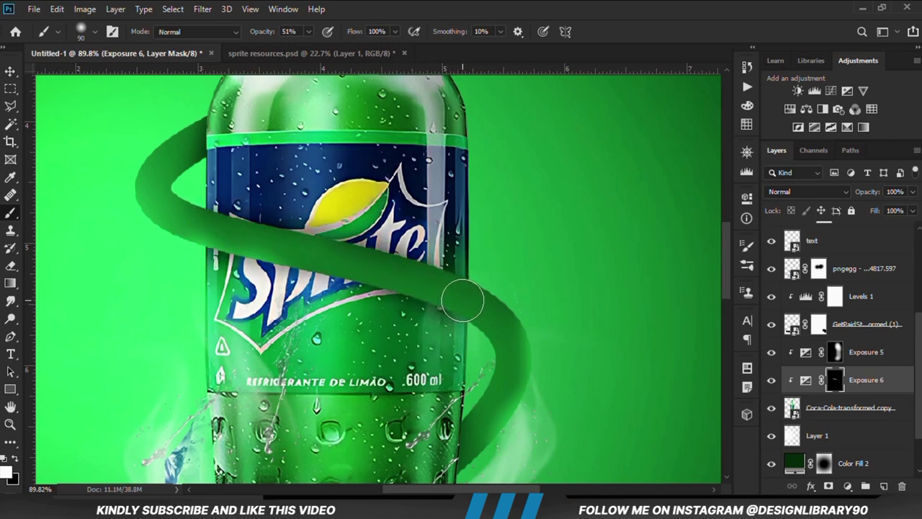
mouse_move(277, 247)
mouse_down()
mouse_move(415, 268)
mouse_move(459, 288)
mouse_up()
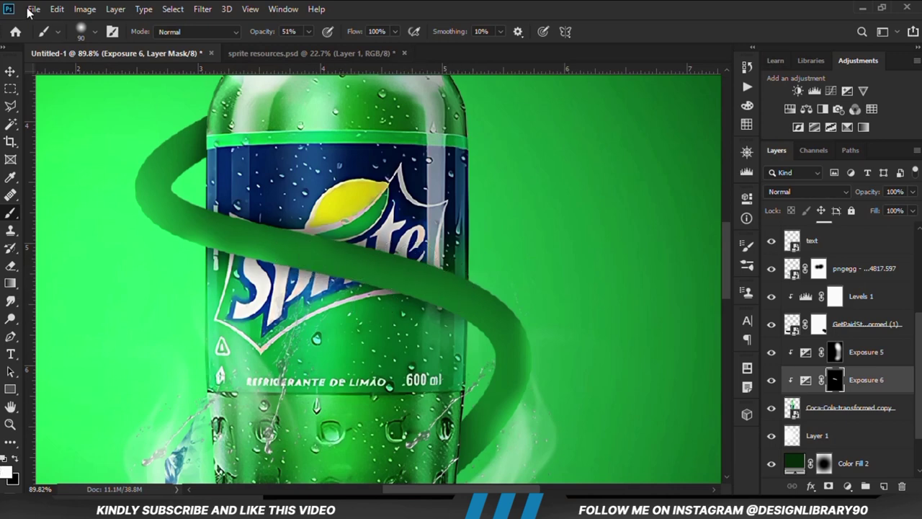
- Soften the label shadow on the mask with a black 200 px brush at 23% opacity and compare it on and off
click(14, 457)
key(bracketright)
key(bracketright)
key(bracketright)
key(bracketright)
key(bracketright)
key(bracketright)
key(bracketright)
key(bracketright)
key(bracketright)
drag(313, 31, 300, 46)
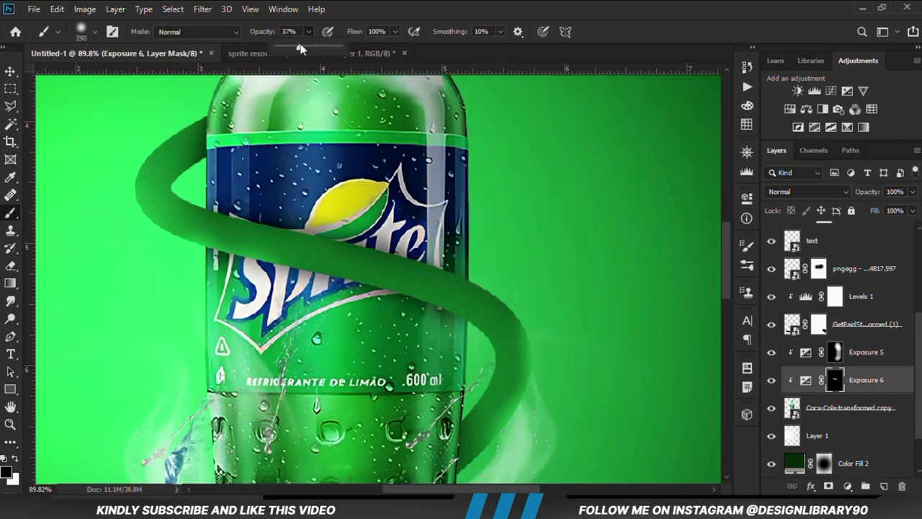
click(368, 8)
key(bracketleft)
key(bracketleft)
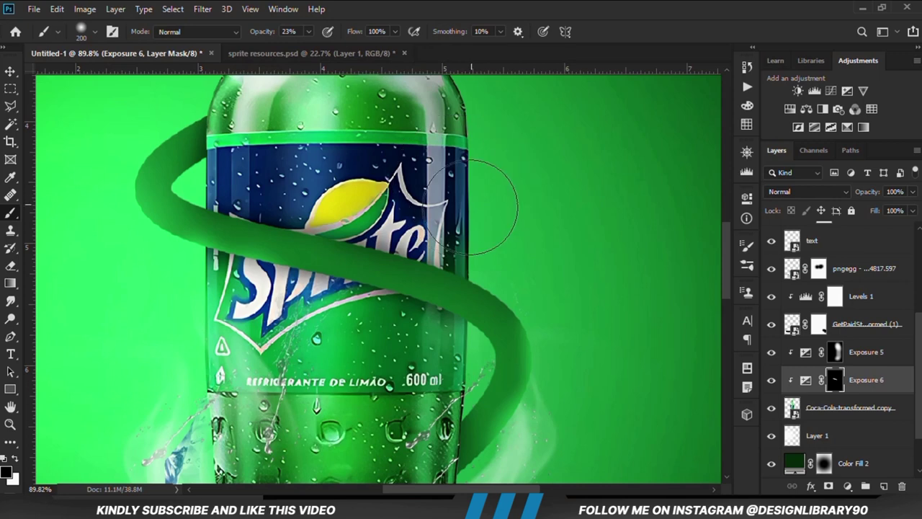
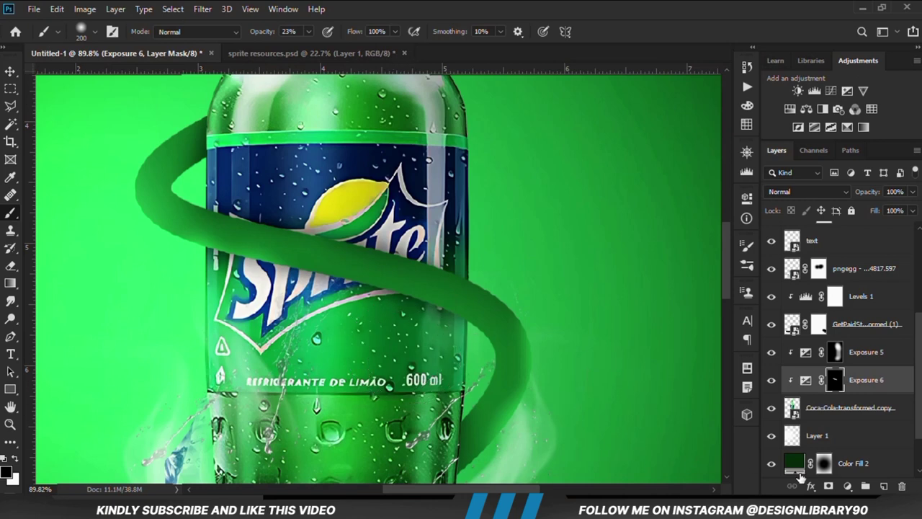
click(770, 385)
click(770, 385)
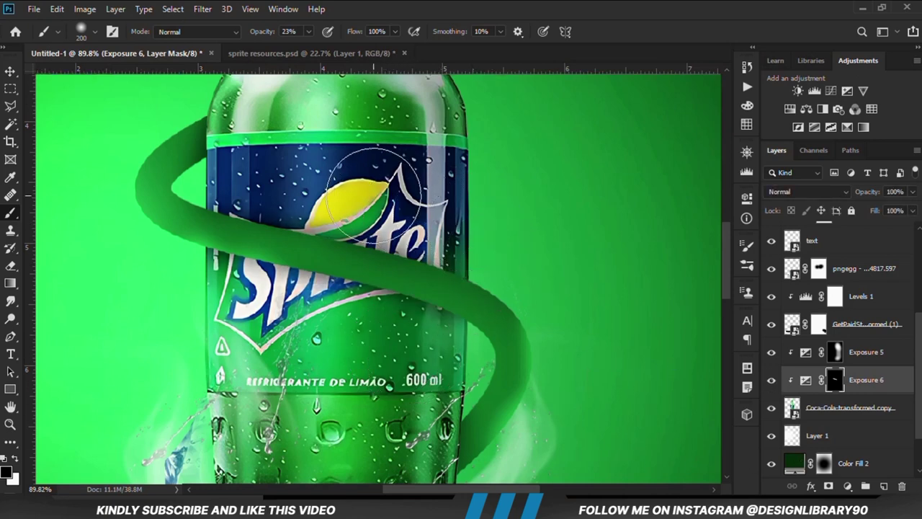
- Paint white on the same mask with a 125 px brush at 66% opacity to cast the spiral's shadow across the bottle neck
scroll(310, 183, down, 5)
scroll(295, 105, up, 2)
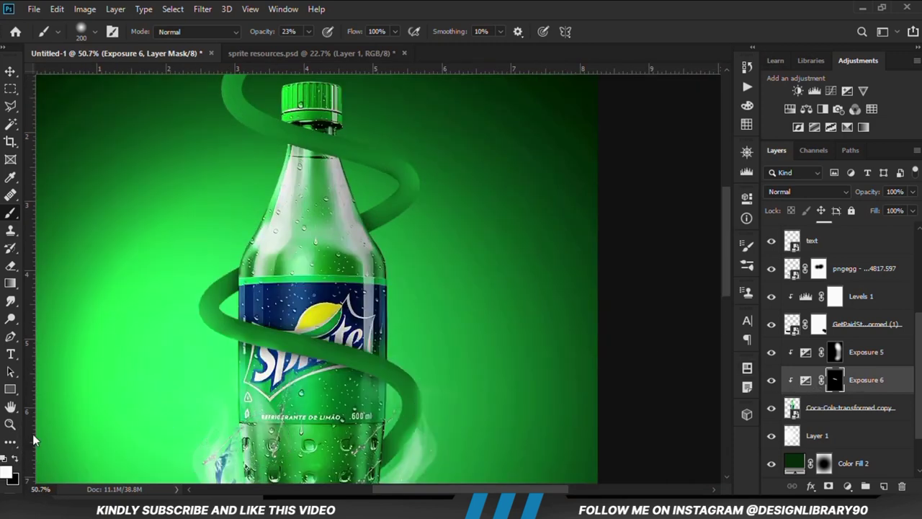
click(320, 124)
key([)
key([)
key([)
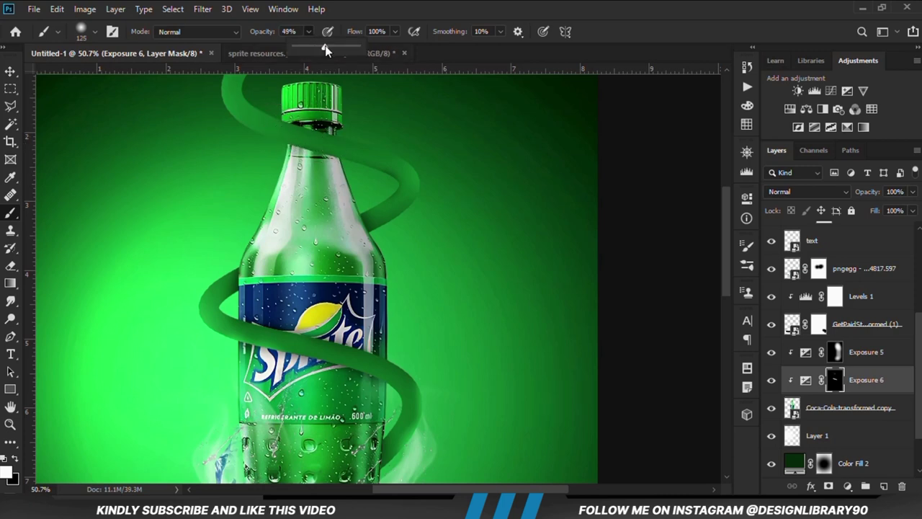
click(346, 26)
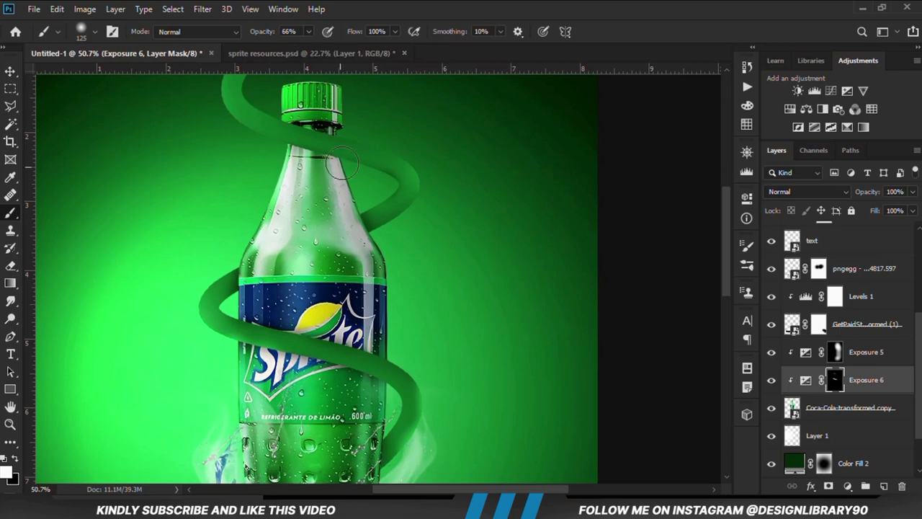
drag(261, 124, 357, 154)
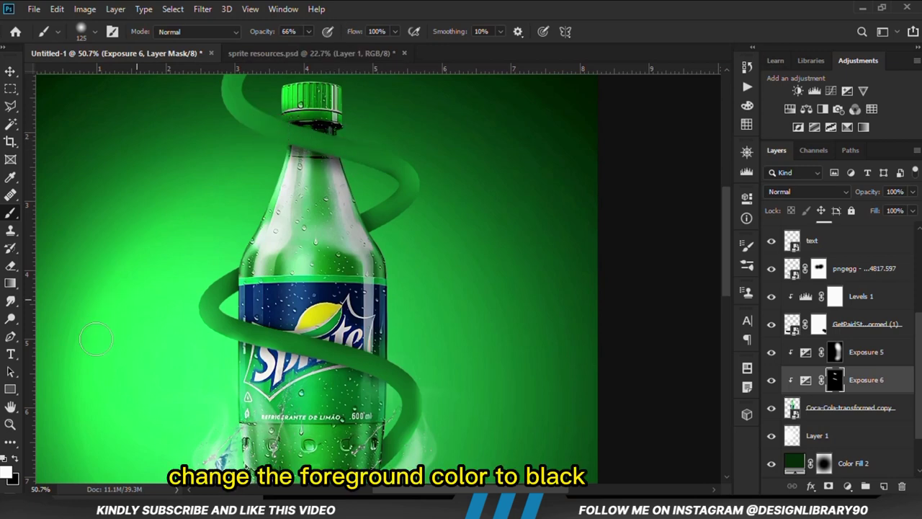
- Paint black on the mask around the bottle's neck and cap to remove excess shadow, and deselect the layer with the Move tool
click(15, 459)
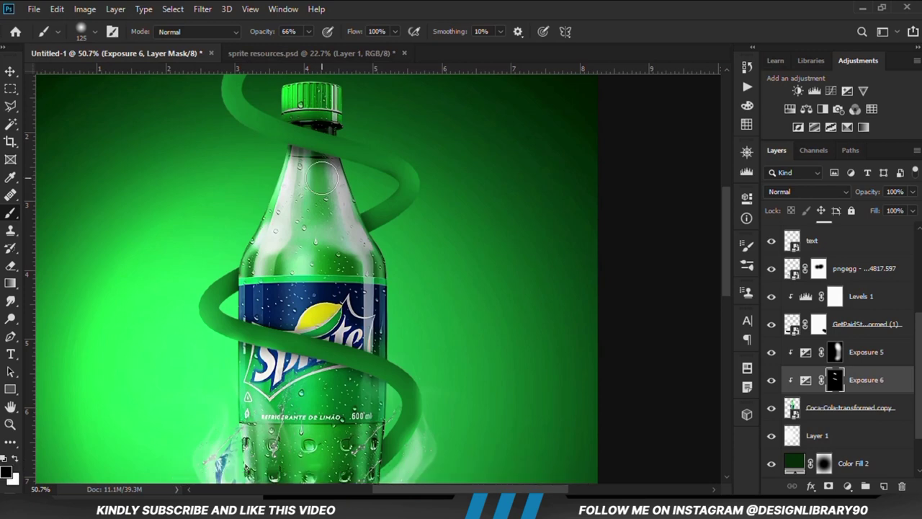
click(282, 174)
mouse_move(332, 106)
mouse_down()
mouse_move(310, 101)
mouse_move(338, 104)
mouse_up()
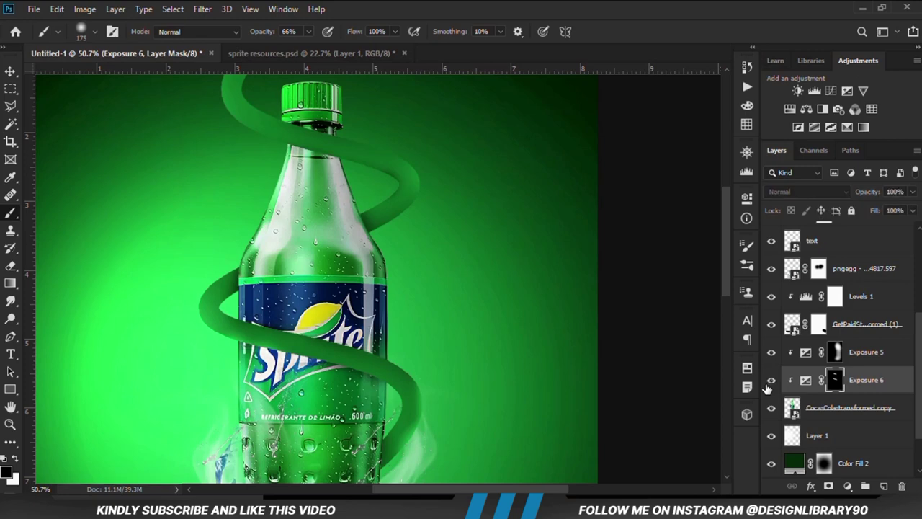
scroll(607, 363, down, 2)
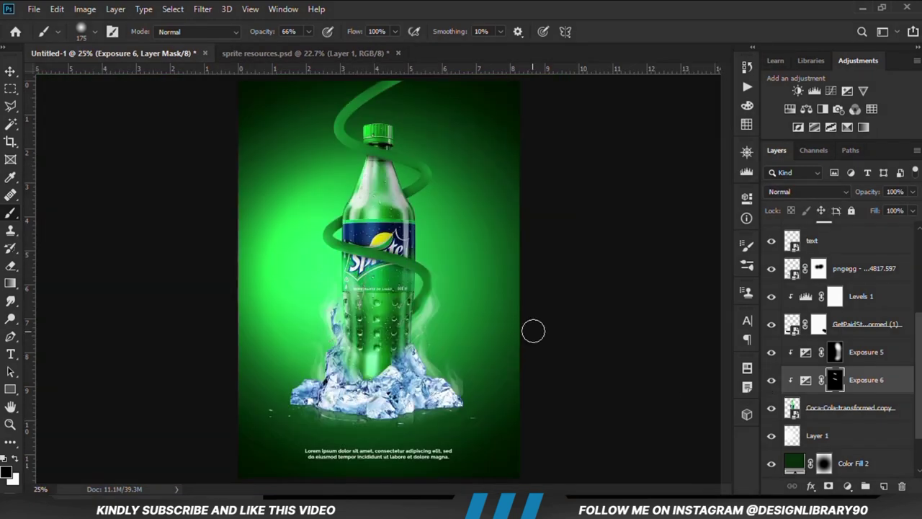
key(v)
click(574, 320)
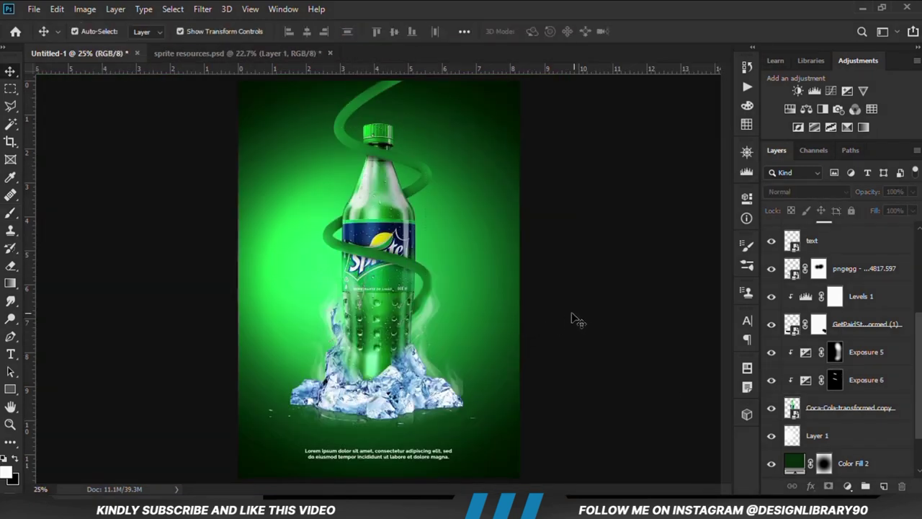
- In sprite resources.psd, move the water-drops photo toward the canvas's upper part and reposition the ice image
click(217, 53)
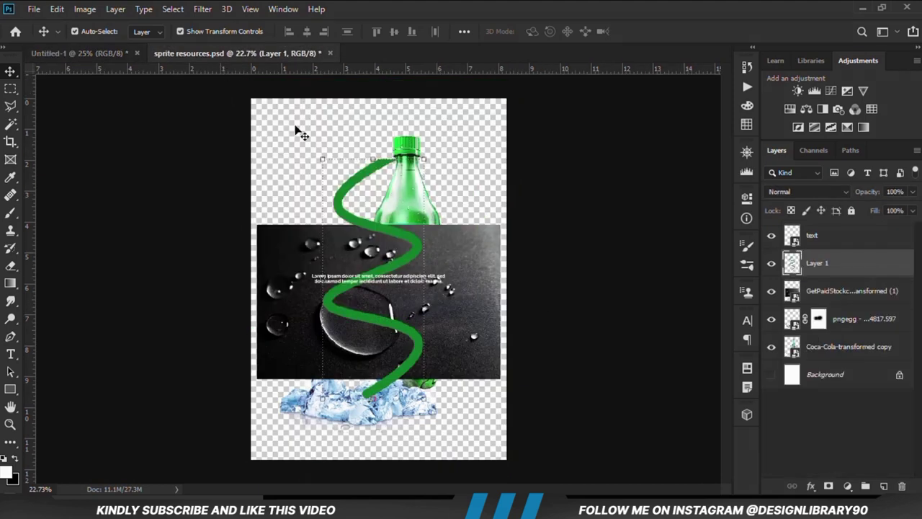
drag(332, 366, 338, 276)
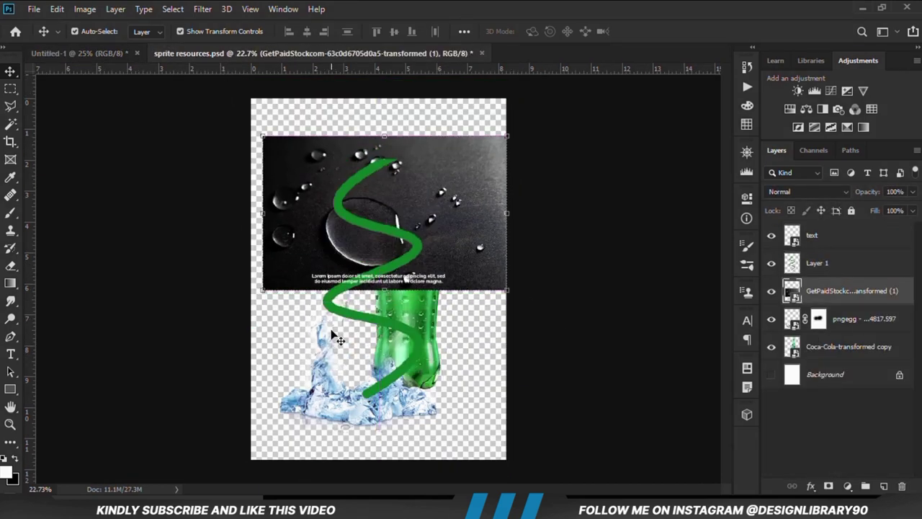
click(332, 406)
drag(332, 406, 303, 357)
- In the Untitled-1 poster, select the spiral's Layer 2, check it on and off, and undo a trial duplicate of it
click(79, 53)
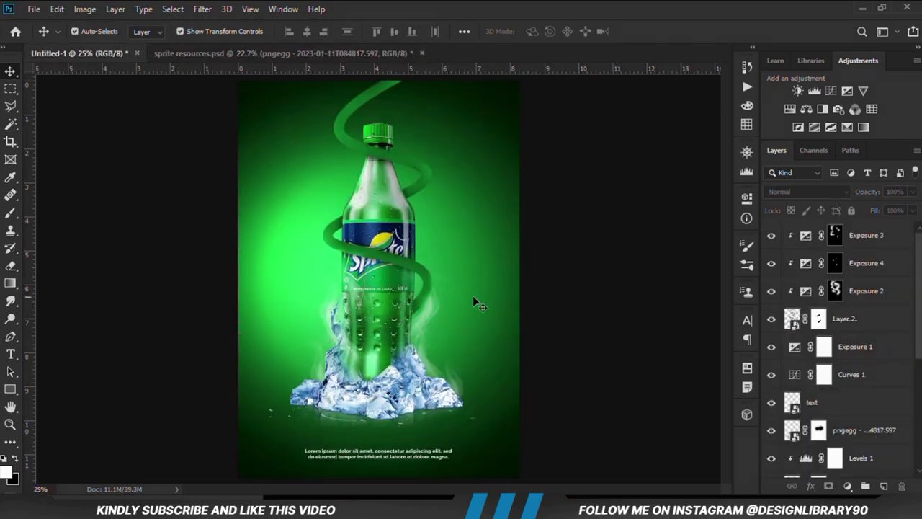
click(852, 326)
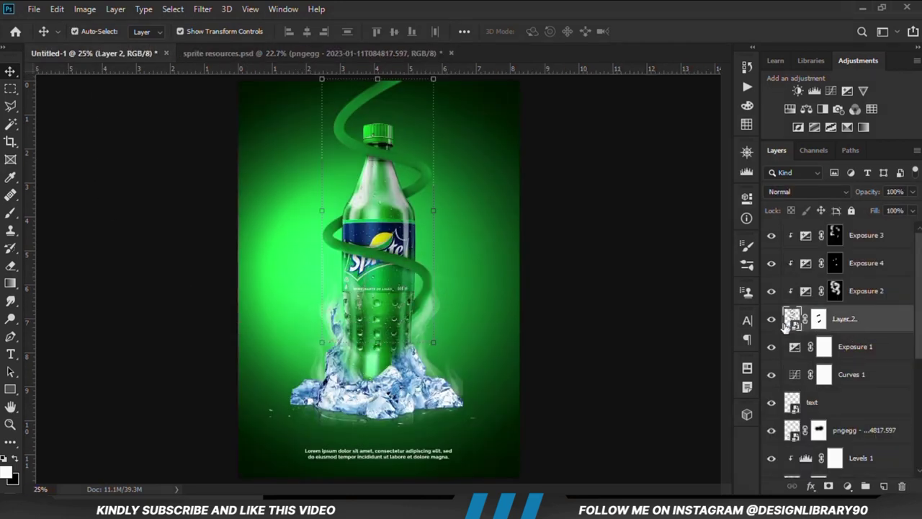
click(771, 319)
click(771, 319)
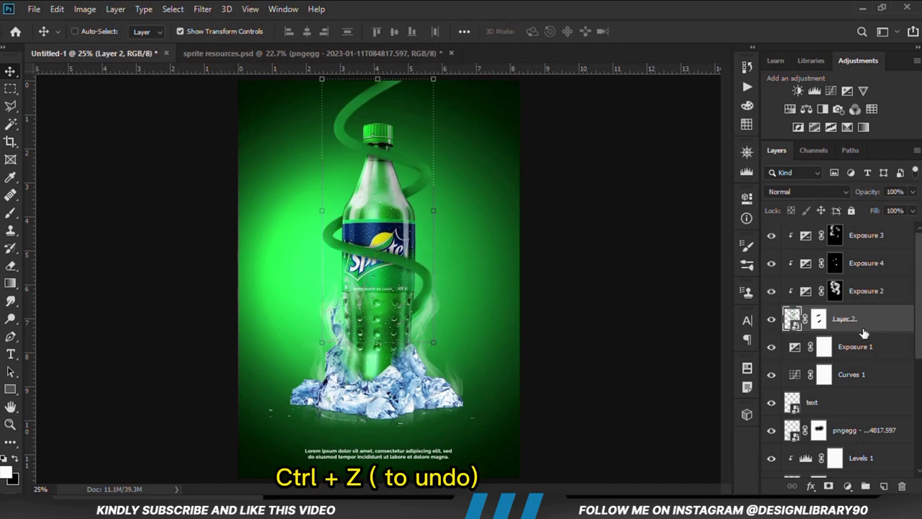
key(ctrl+j)
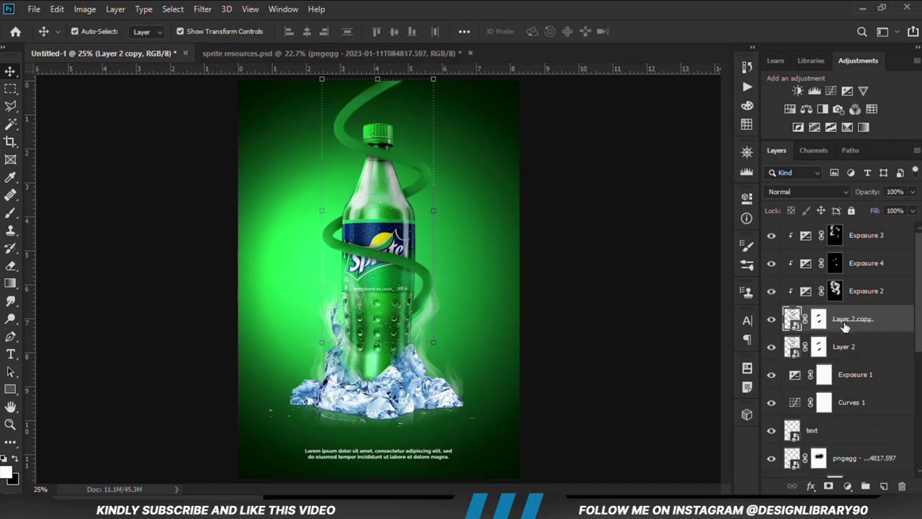
key(ctrl+z)
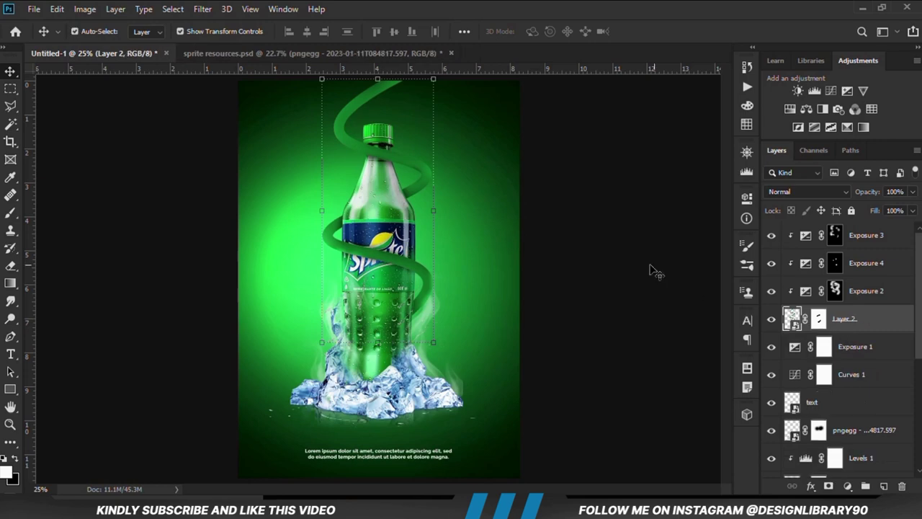
- In sprite resources.psd, shift the masked ice image and convert its layer to a smart object
click(238, 53)
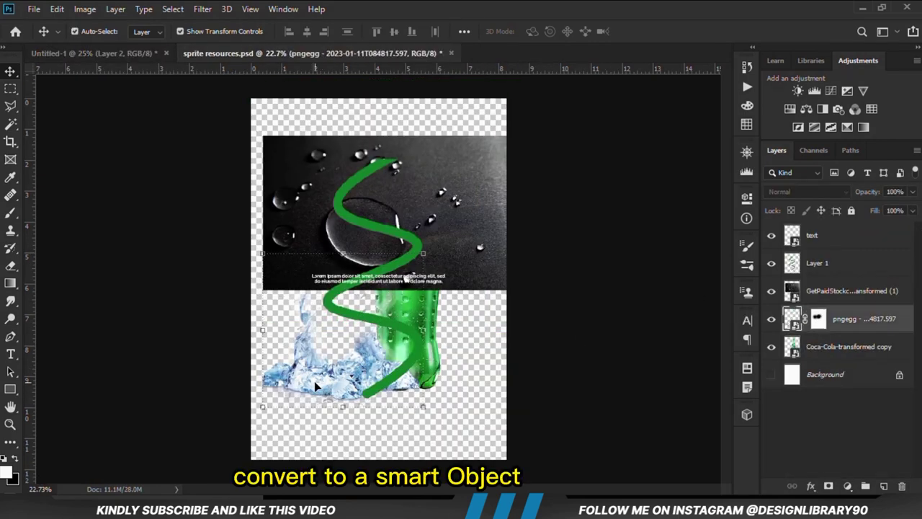
drag(312, 383, 293, 365)
key(ctrl)
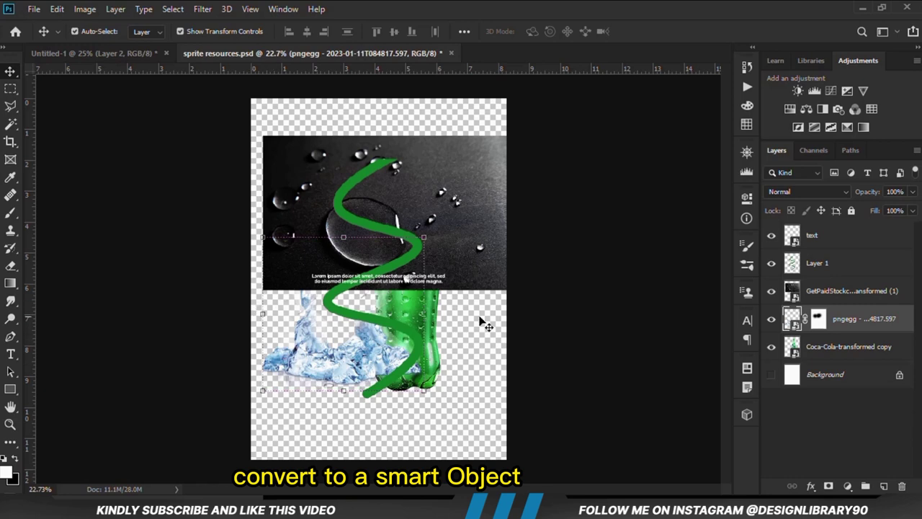
right_click(841, 319)
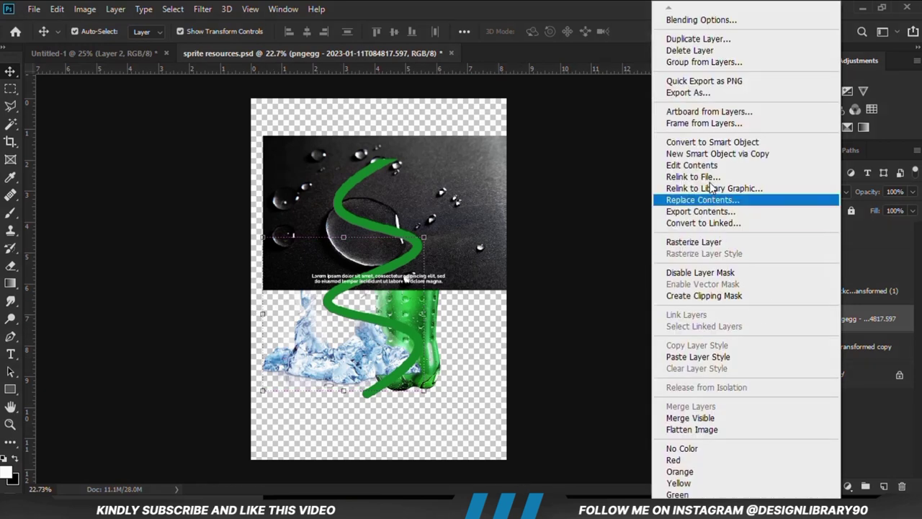
click(706, 143)
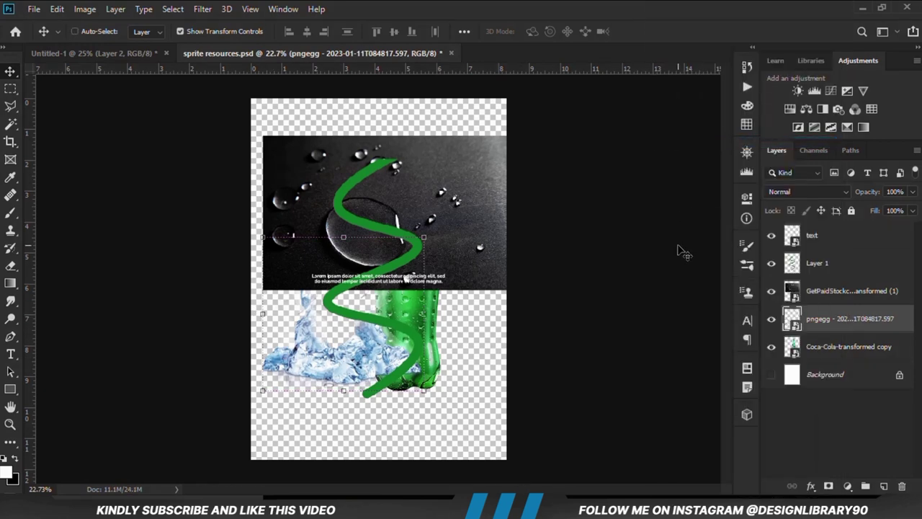
- Copy the ice image into Untitled-1 directly above Layer 2 and clip it, together with Exposure 2, 3 and 4, to the spiral
drag(329, 382, 330, 408)
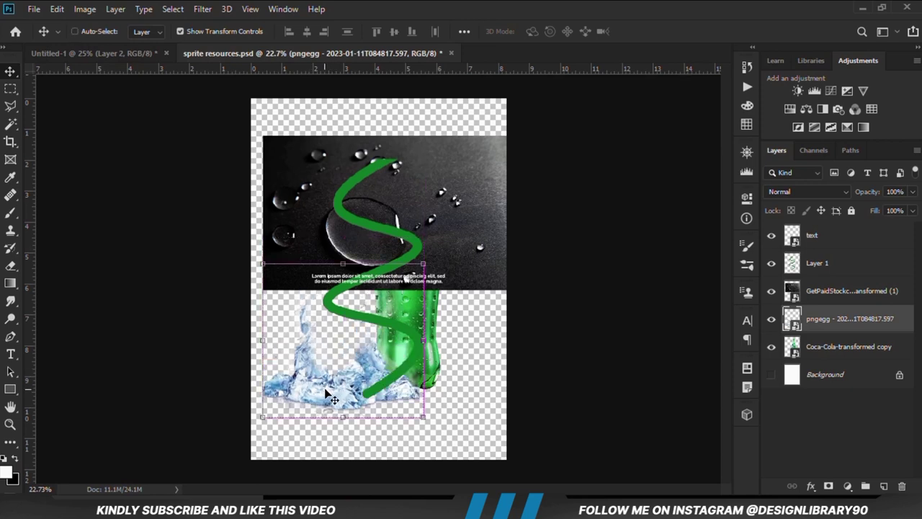
drag(151, 79, 384, 343)
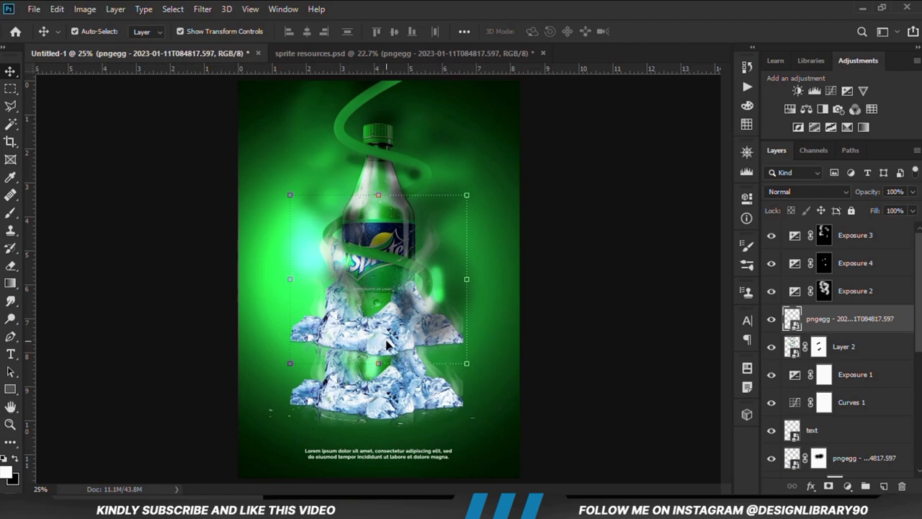
shift+click(863, 242)
right_click(863, 302)
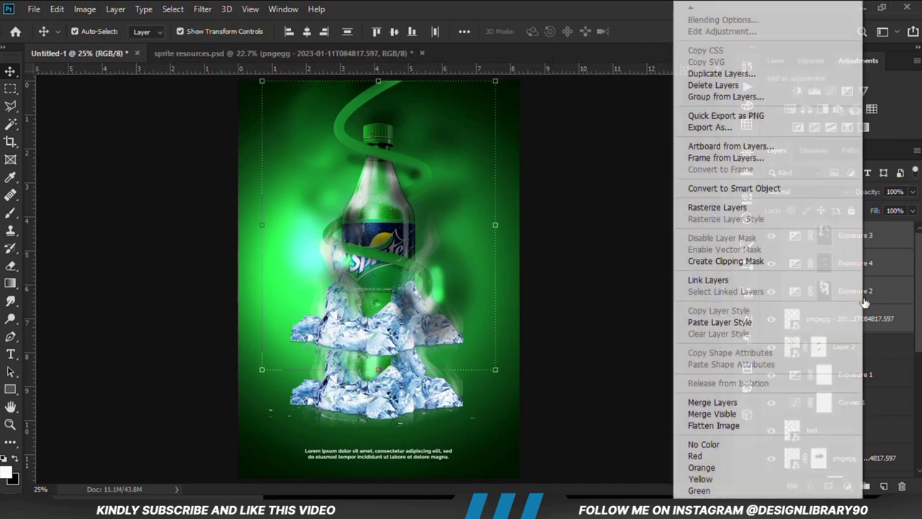
click(702, 265)
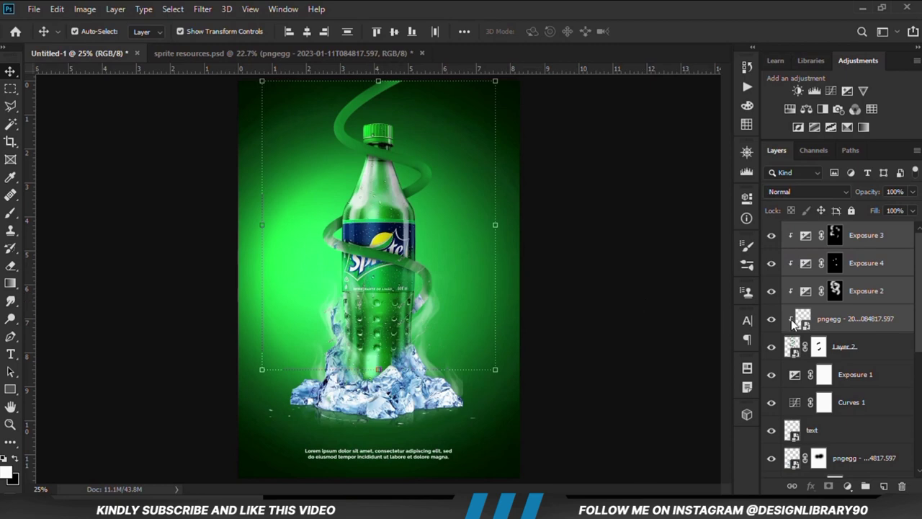
- Scale the clipped ice texture to 143.04% over the spiral's loops and compare it on and off
click(833, 329)
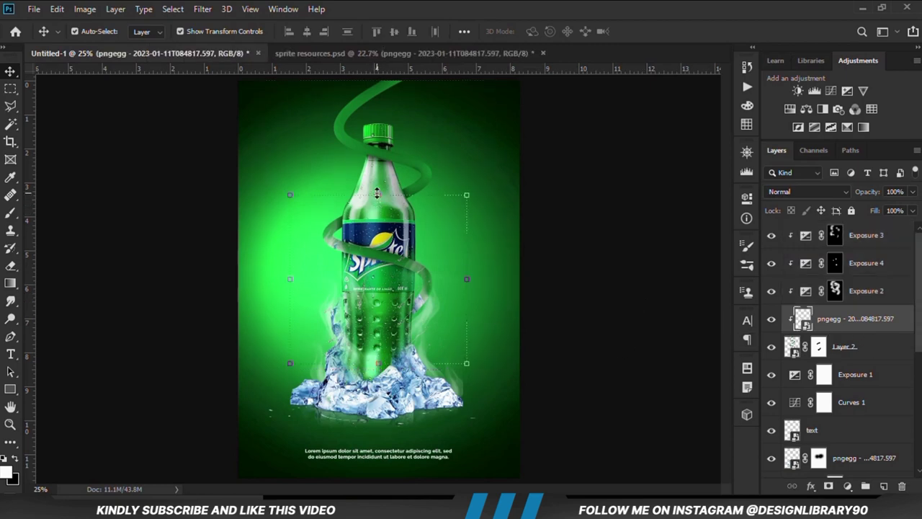
key(ctrl+t)
drag(379, 303, 416, 259)
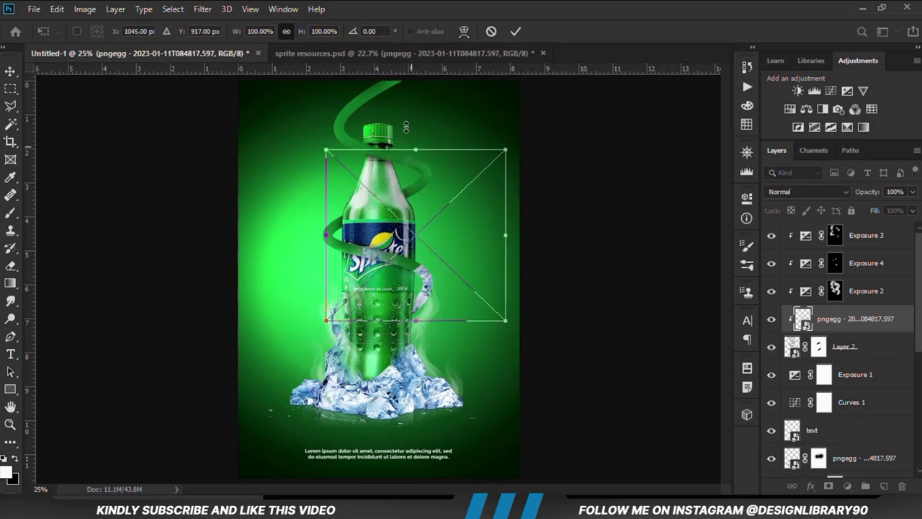
drag(406, 149, 406, 117)
drag(431, 254, 449, 266)
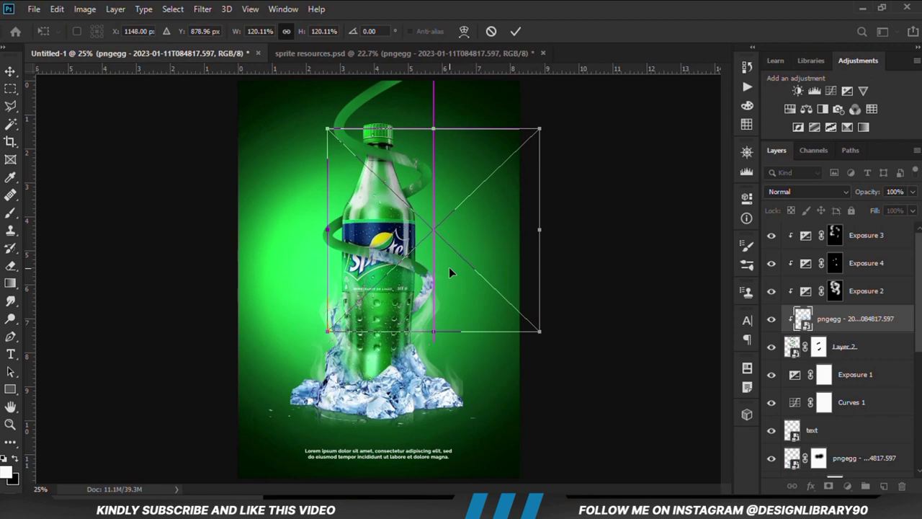
drag(370, 129, 370, 88)
click(514, 33)
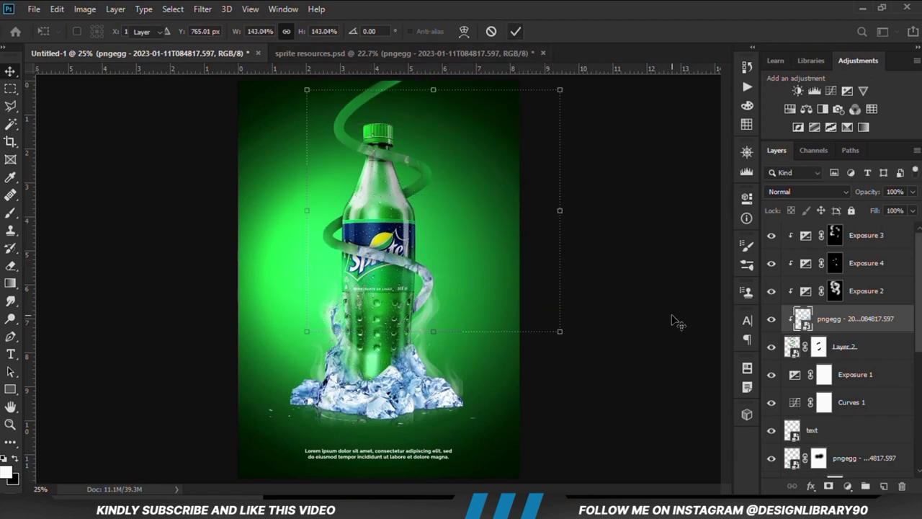
click(771, 319)
click(770, 319)
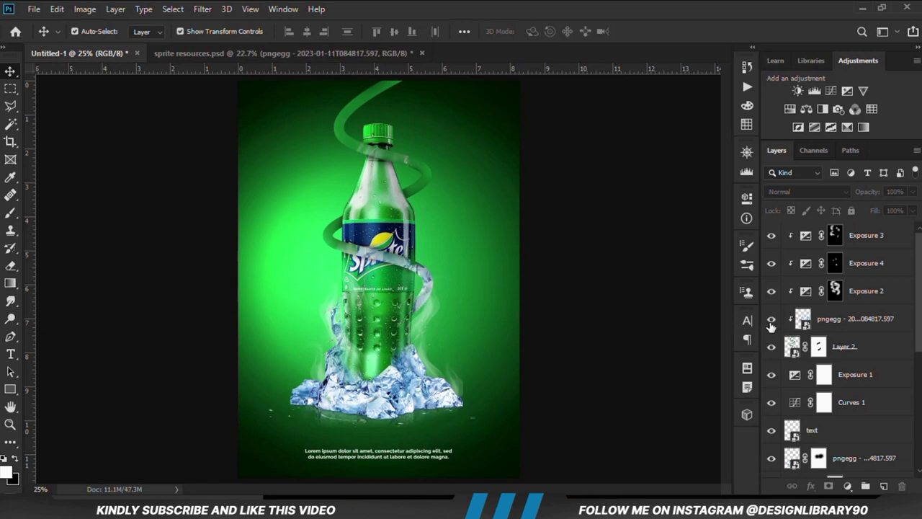
- Add a layer mask to the clipped ice texture and invert the mask to black
click(836, 322)
click(829, 487)
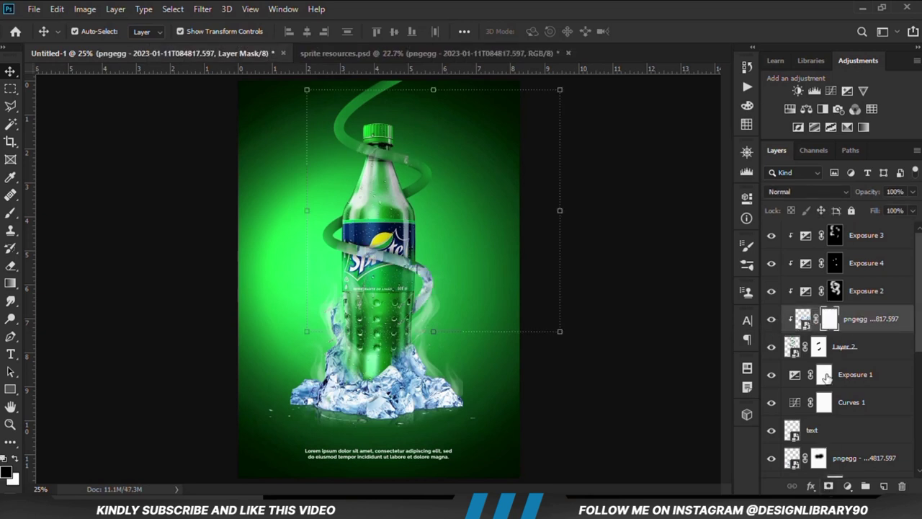
key(ctrl+i)
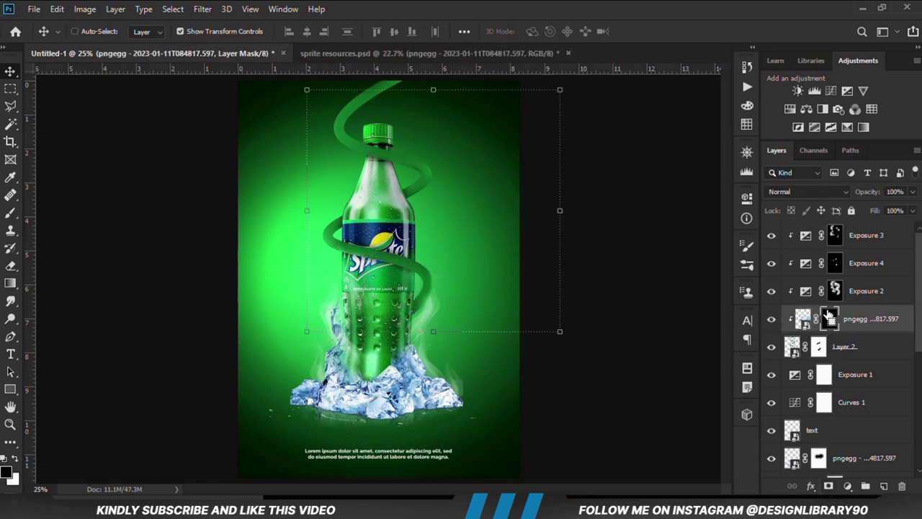
- Paint white on the ice mask with a 500 px brush at 52% opacity over the spiral's lower front loop
click(10, 215)
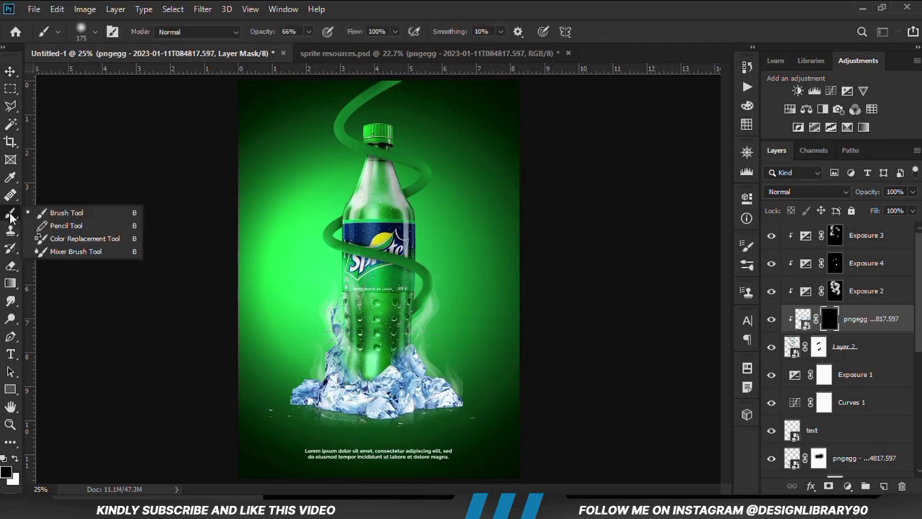
click(66, 213)
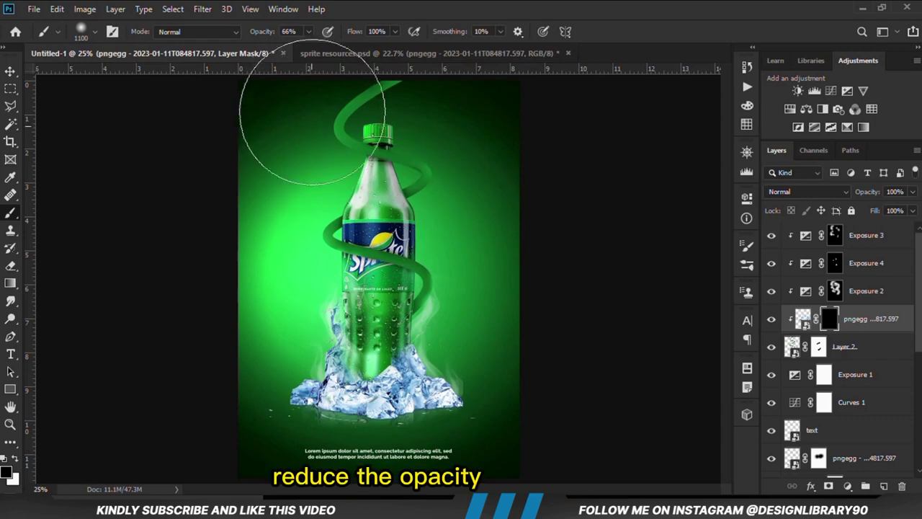
click(309, 31)
drag(306, 49, 297, 49)
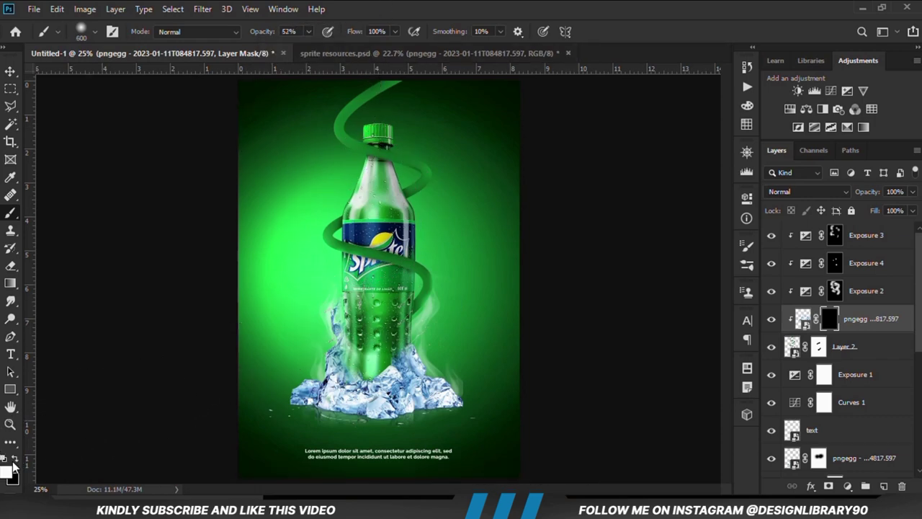
key([)
click(443, 272)
mouse_move(443, 270)
mouse_down()
mouse_move(454, 291)
mouse_move(434, 301)
mouse_move(395, 274)
mouse_up()
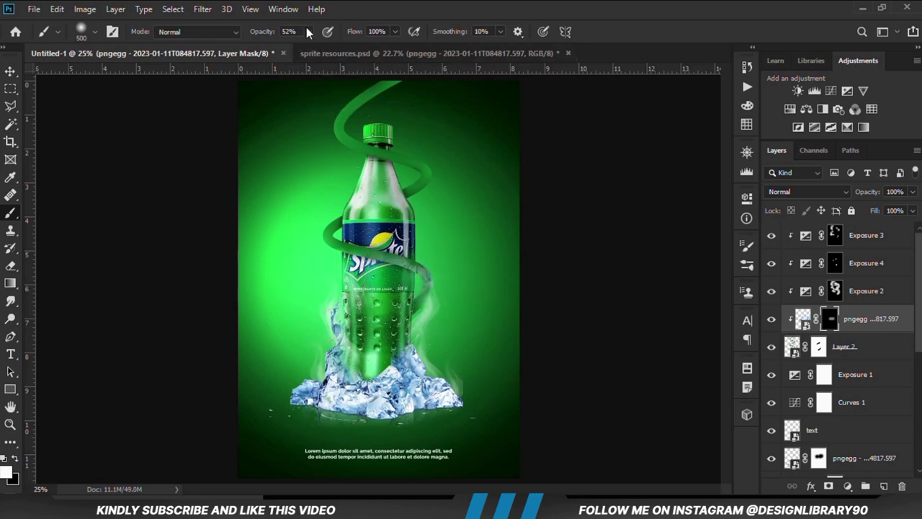
- Refine the ice mask along the spiral's lower loop with the 500 px brush at 43% opacity and compare the layer on and off
drag(306, 48, 303, 48)
drag(409, 282, 421, 318)
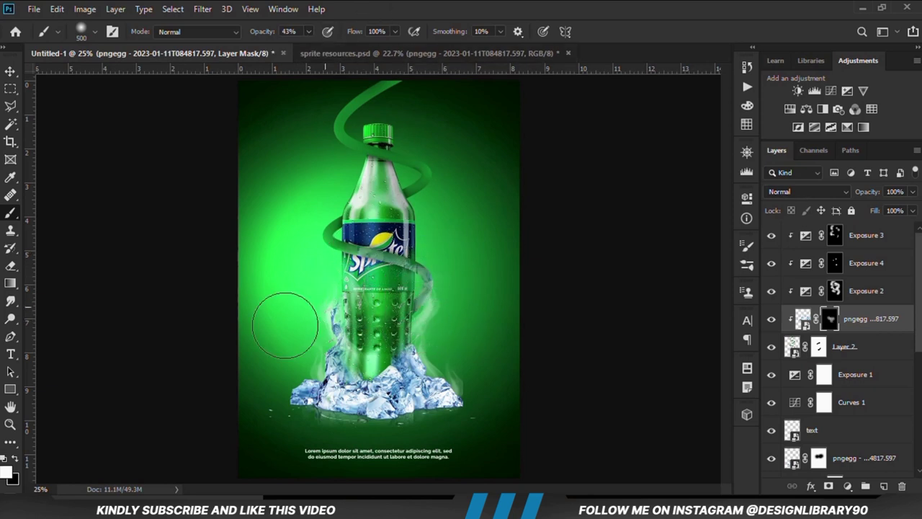
drag(443, 268, 413, 303)
drag(390, 261, 370, 254)
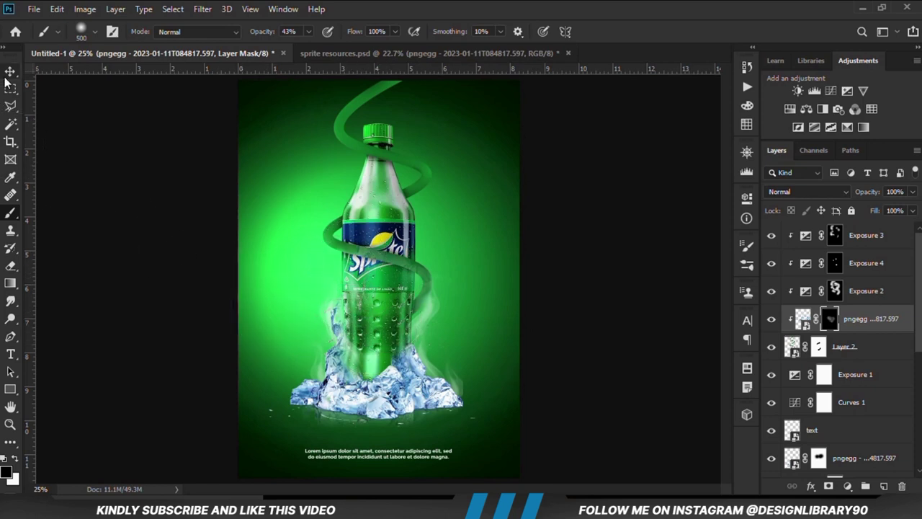
drag(10, 71, 54, 71)
click(93, 126)
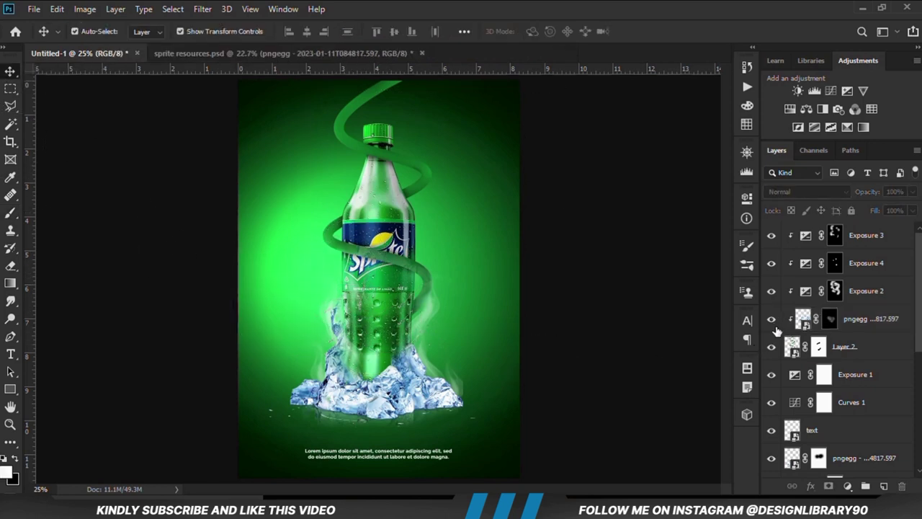
click(770, 322)
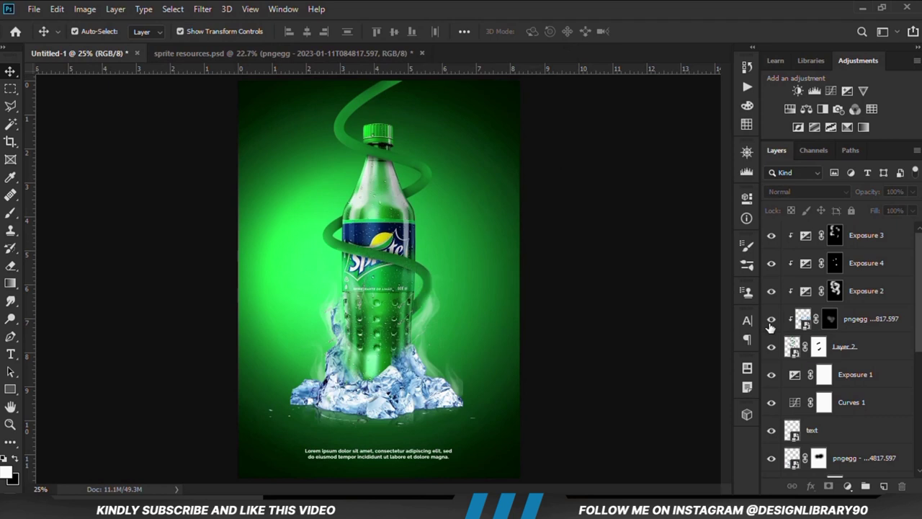
- Duplicate the clipped ice layer, clip the copy to the spiral as well, and delete the copy's layer mask
click(869, 322)
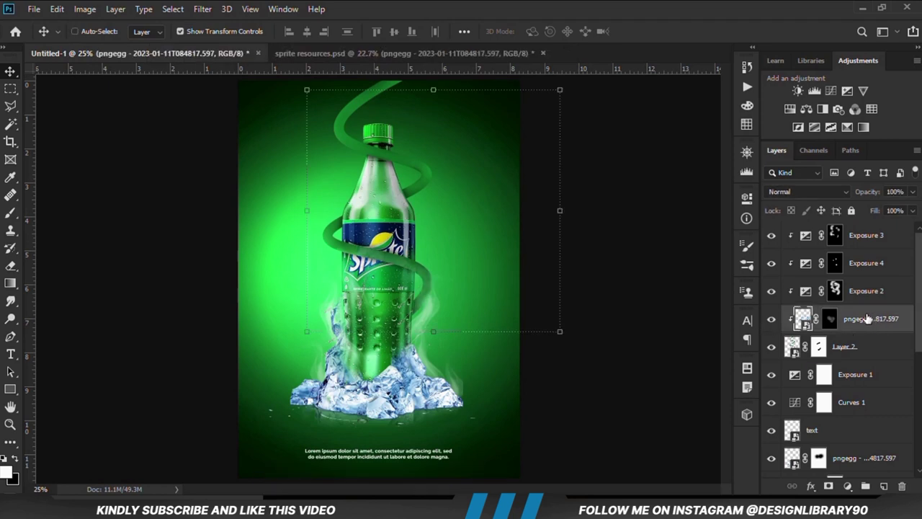
key(ctrl+j)
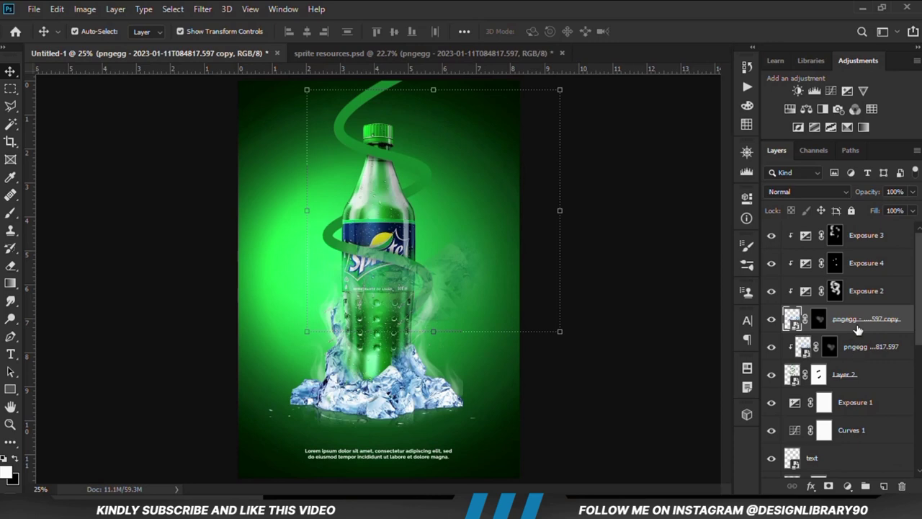
right_click(857, 329)
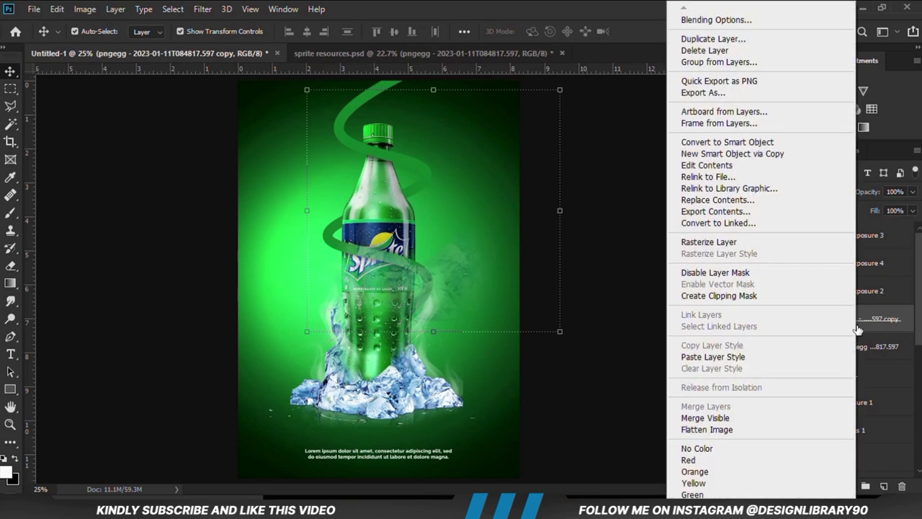
click(707, 297)
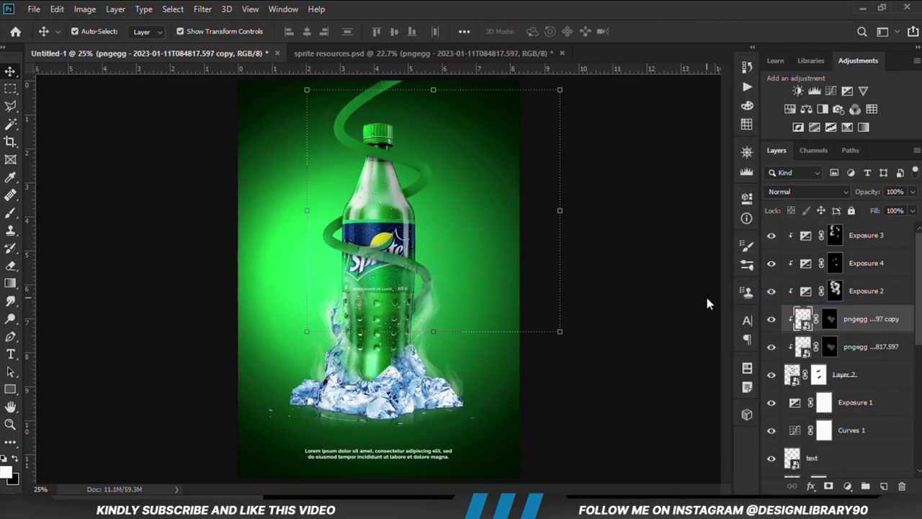
right_click(831, 327)
click(699, 350)
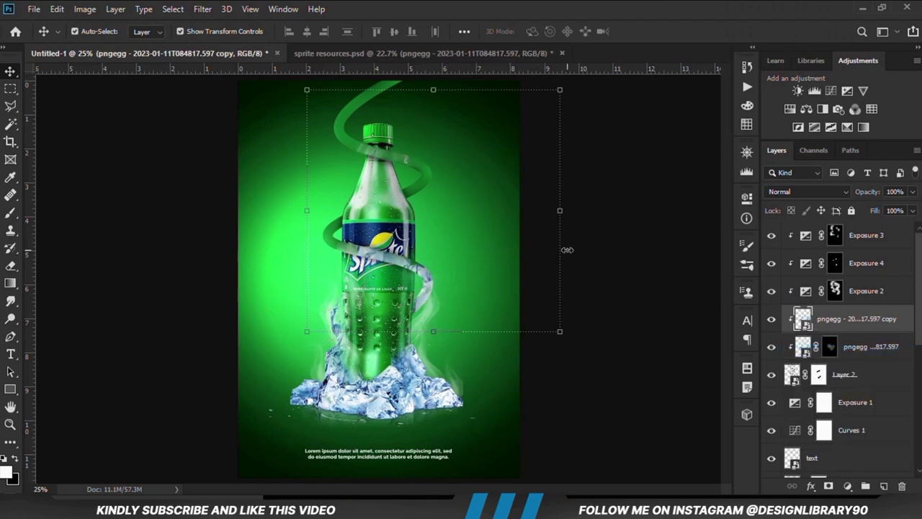
- Move the ice copy up and across so its texture covers the spiral's loops beside the bottle's neck and label
key(ctrl+t)
drag(460, 244, 399, 193)
click(515, 33)
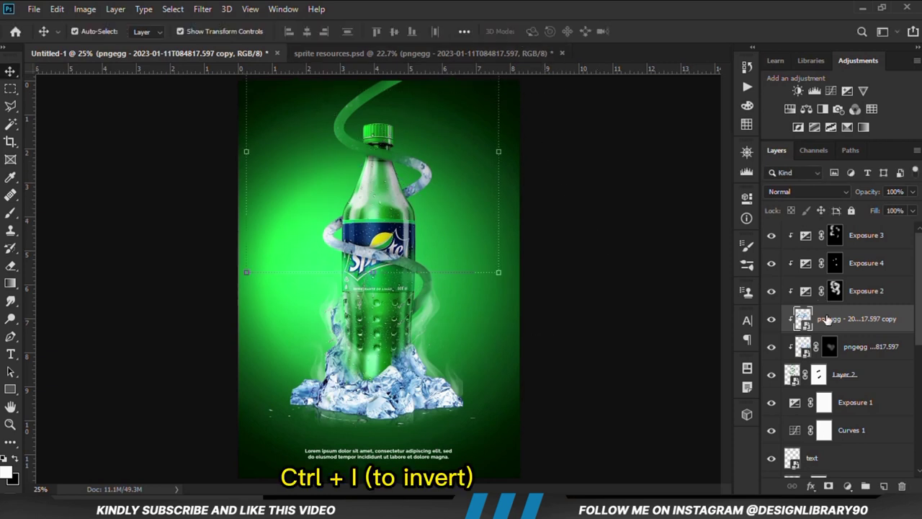
- Give the ice copy a black layer mask and paint white with a 400 px brush at 43% opacity over the loops beside the neck and label
click(827, 487)
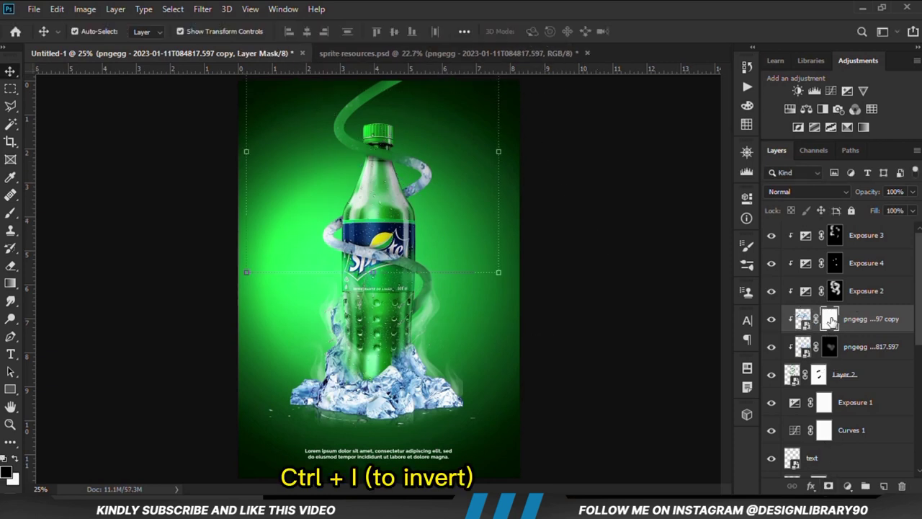
key(ctrl+i)
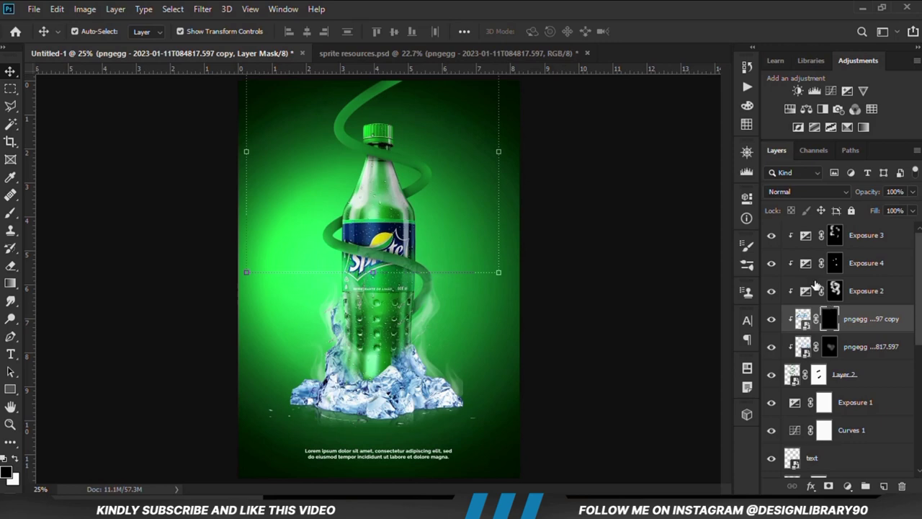
drag(9, 212, 54, 213)
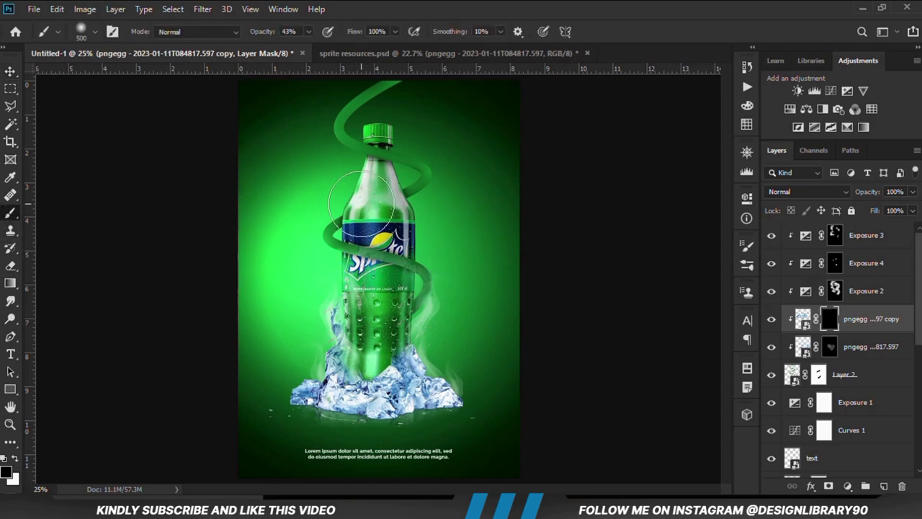
key(bracketleft)
click(340, 243)
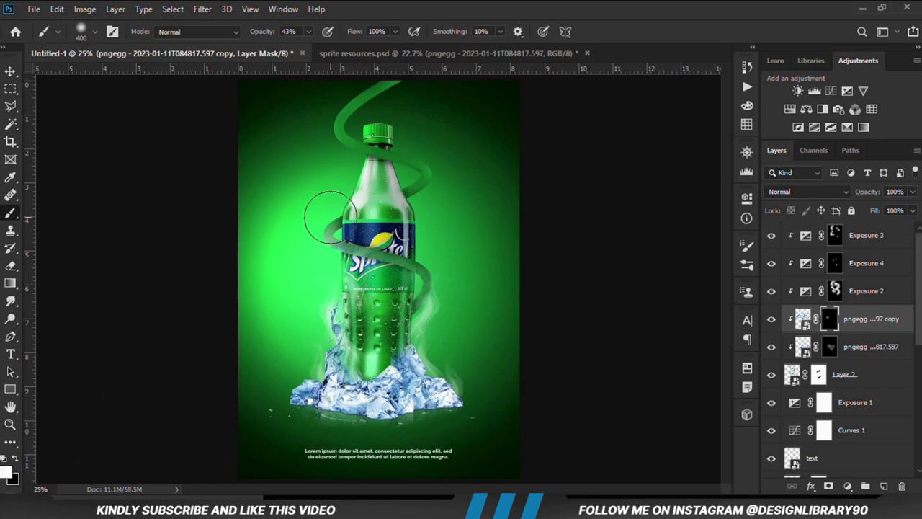
click(436, 165)
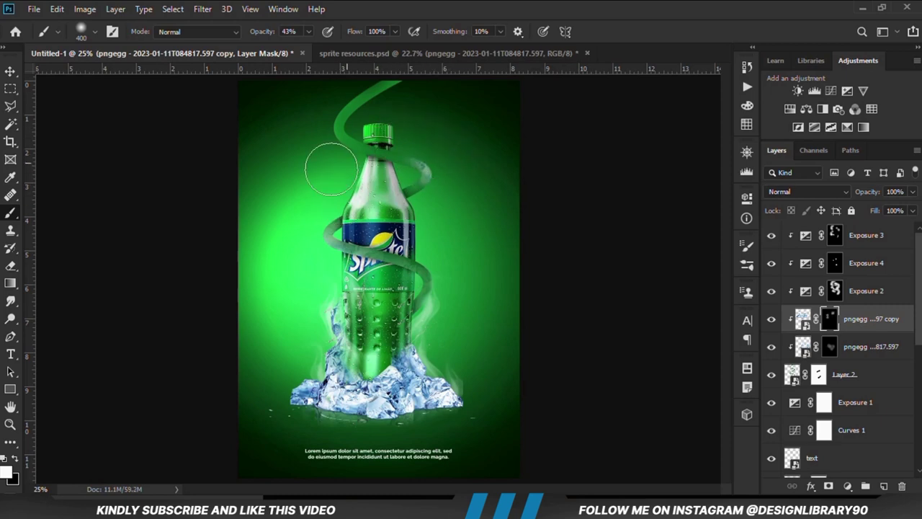
drag(389, 167, 412, 202)
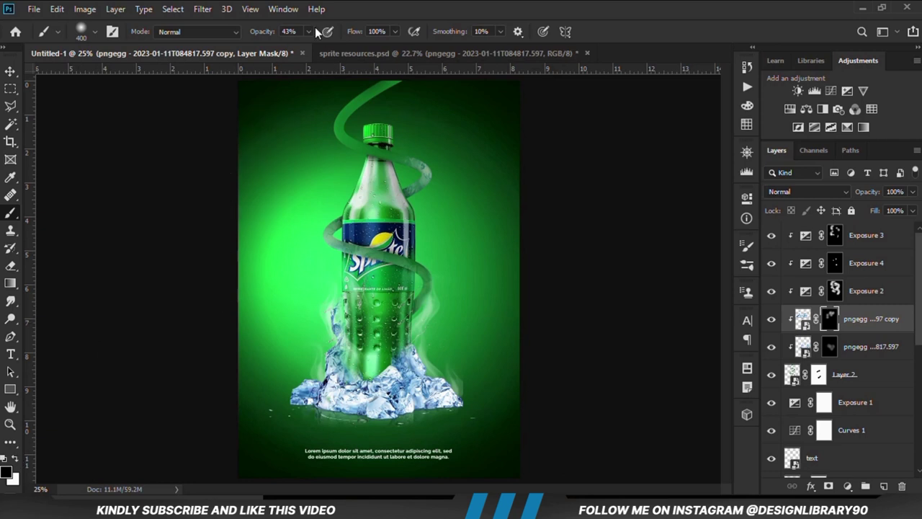
- Soften the copy's ice texture beside the bottle's neck with black at 33% brush opacity, and compare the original ice layer on and off
drag(307, 43, 302, 49)
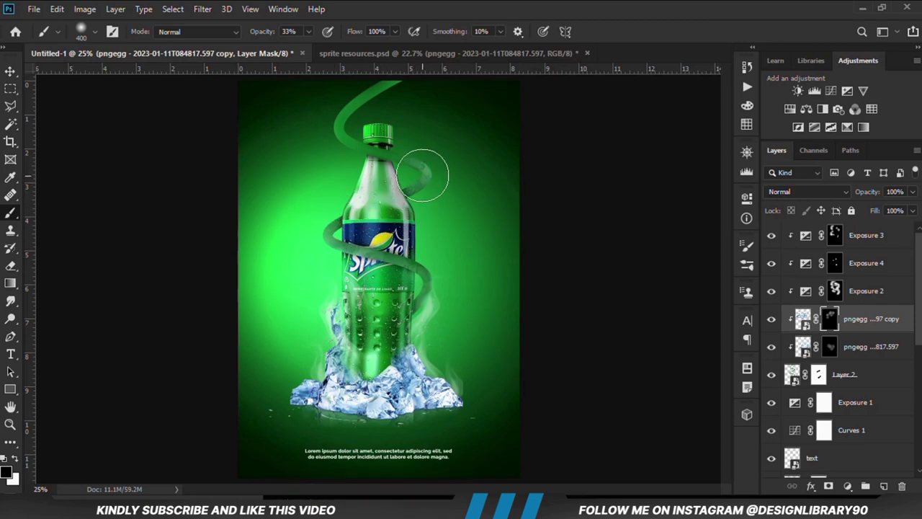
click(10, 71)
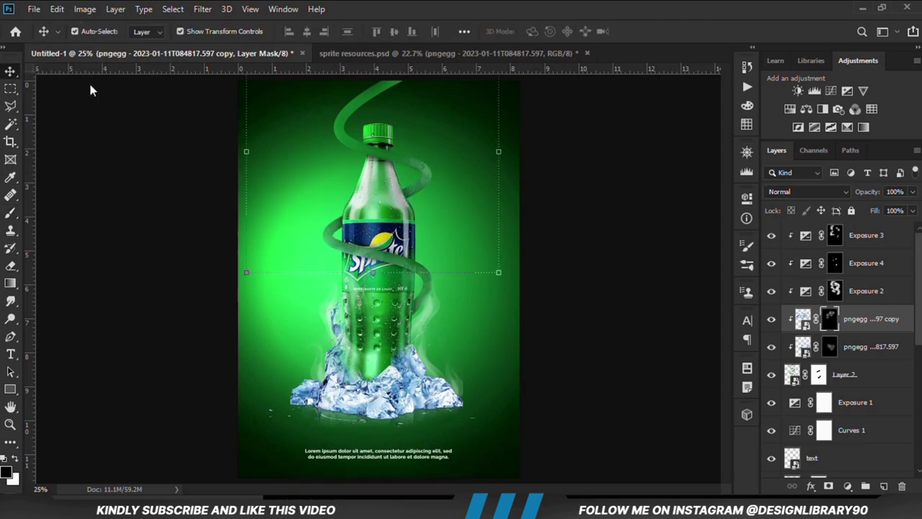
click(803, 346)
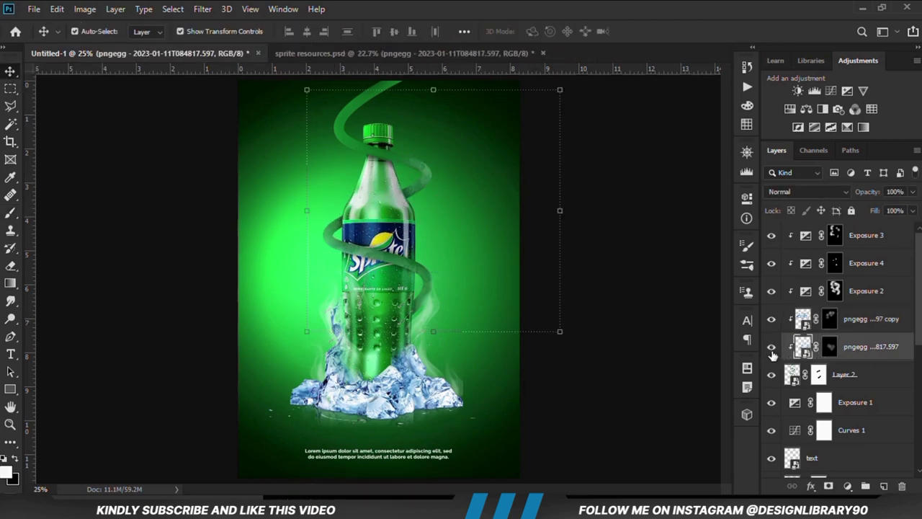
click(771, 346)
click(770, 349)
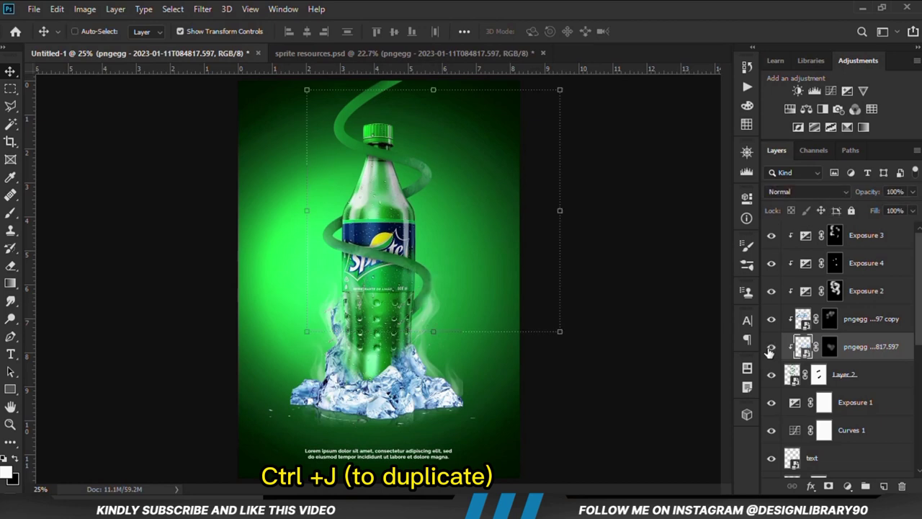
- Duplicate the original clipped ice layer and move this second copy up over the spiral's top loop around the bottle cap
key(ctrl+j)
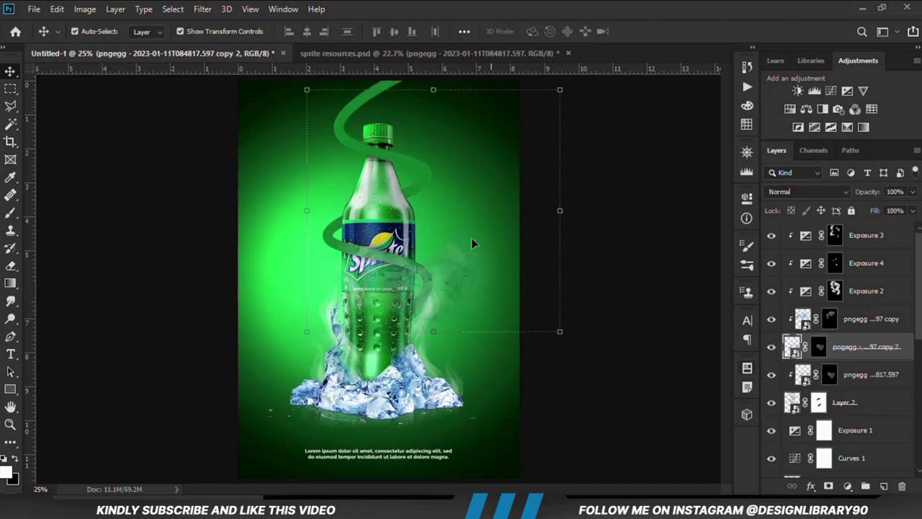
key(ctrl+t)
drag(404, 247, 380, 103)
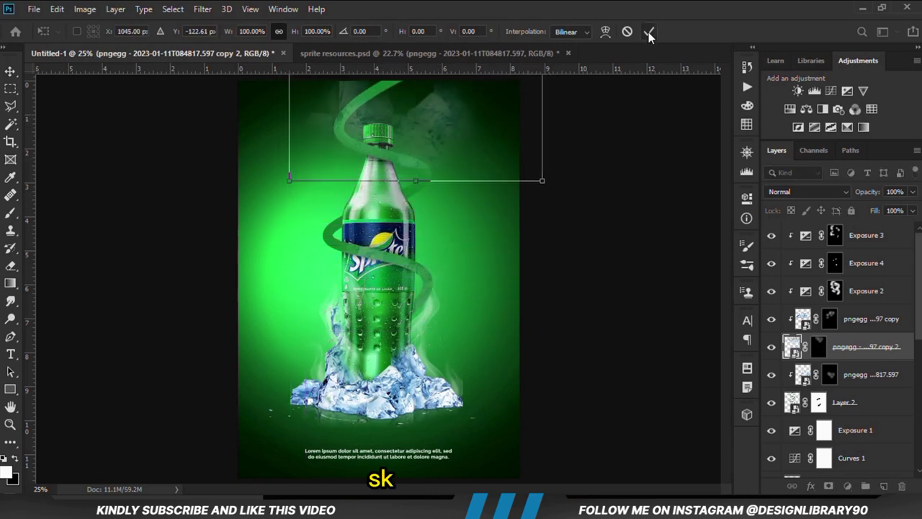
click(648, 32)
- Delete the second ice copy's layer mask and clip the copy to the spiral
right_click(818, 345)
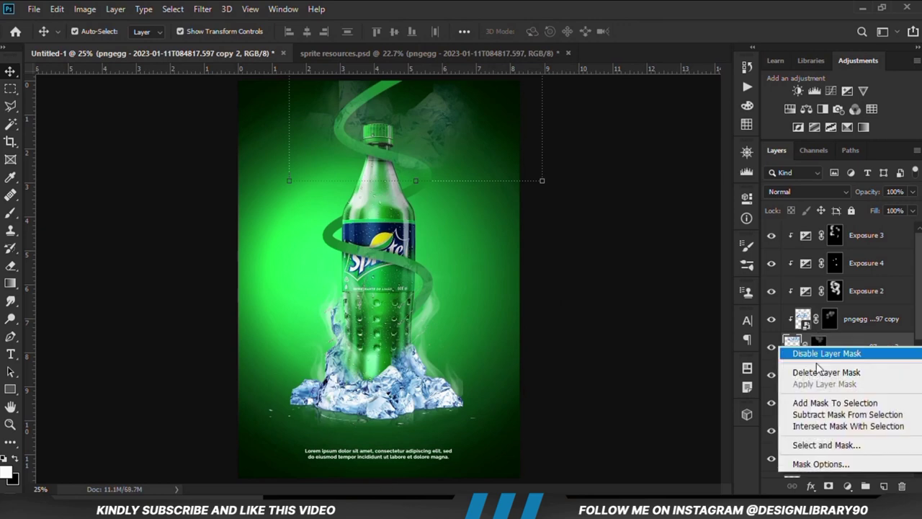
click(819, 371)
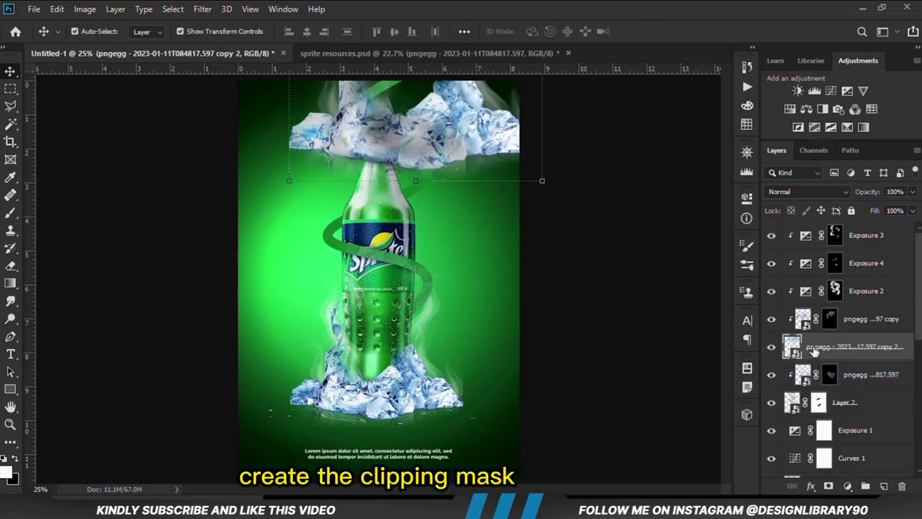
right_click(814, 350)
click(665, 296)
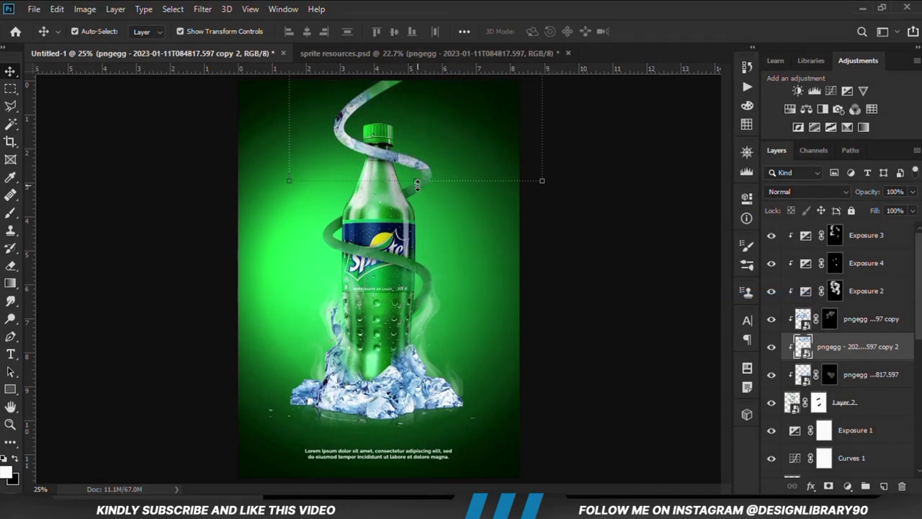
- Enlarge and reposition the second ice copy so its texture covers the spiral's top loops, and compare the layer on and off
key(ctrl+t)
scroll(437, 191, down, 2)
drag(389, 153, 405, 139)
drag(423, 181, 430, 235)
drag(381, 147, 394, 130)
click(516, 31)
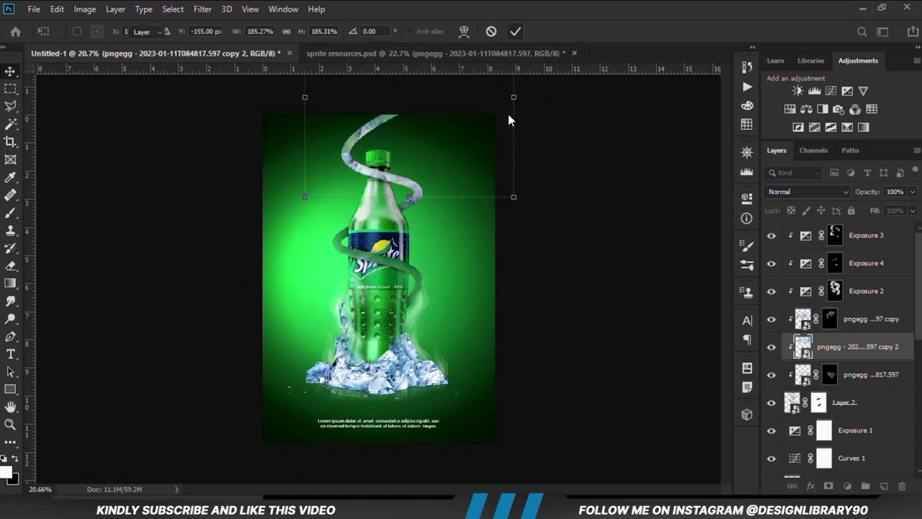
click(772, 349)
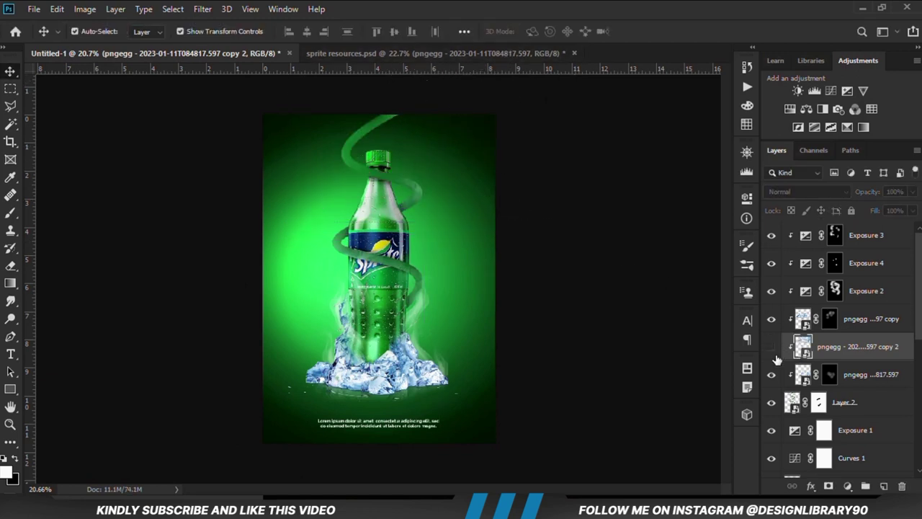
click(772, 348)
- Give the second ice copy a black layer mask and paint white along the spiral's top loops with a 400 px brush at 46% opacity
click(829, 487)
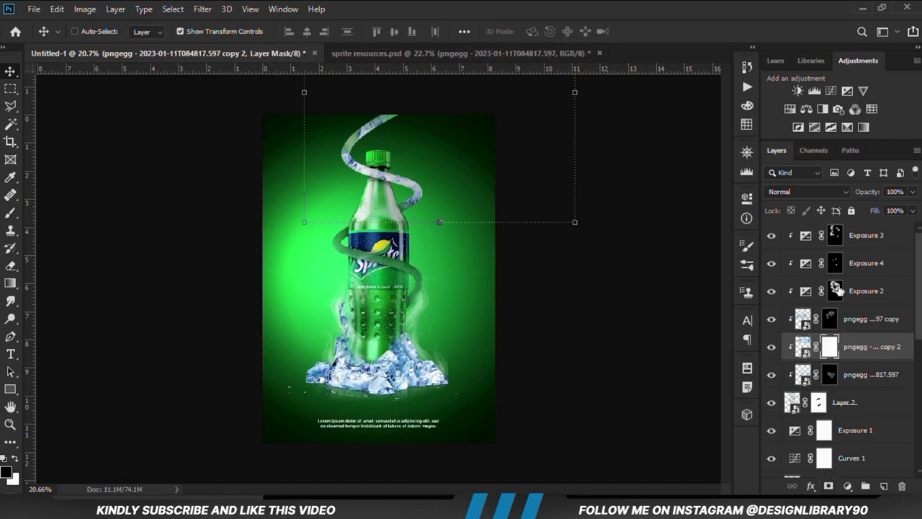
key(ctrl+i)
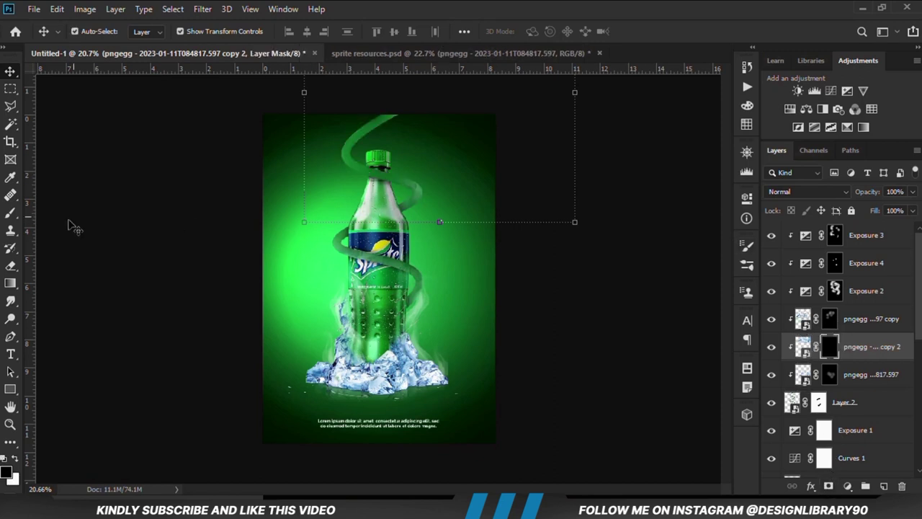
right_click(11, 213)
click(45, 208)
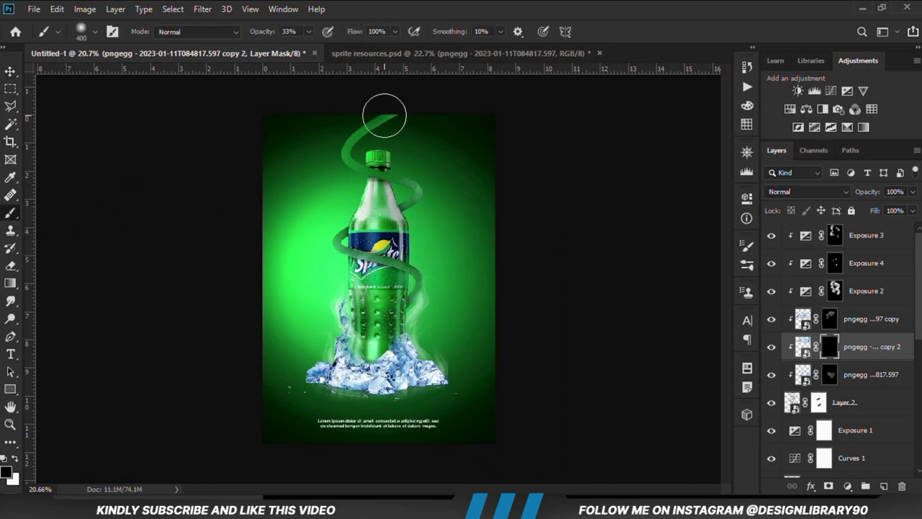
scroll(378, 108, up, 2)
scroll(378, 108, down, 1)
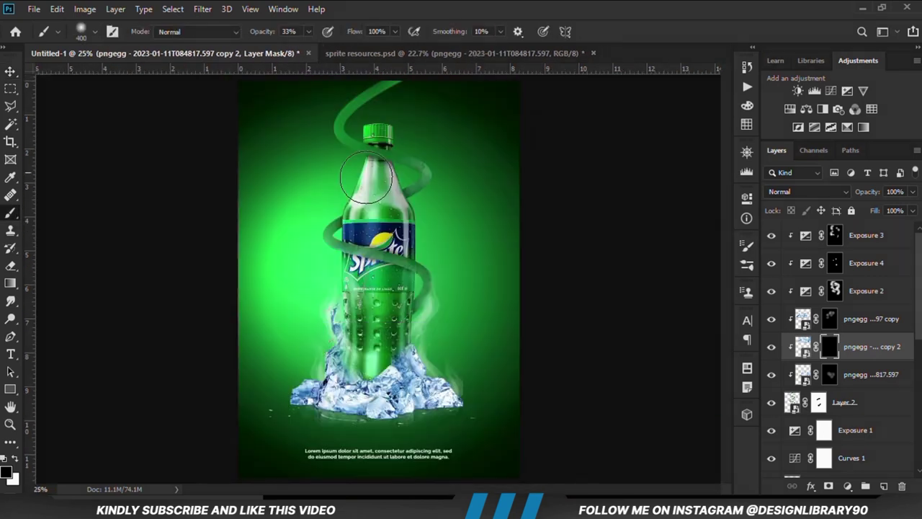
click(311, 31)
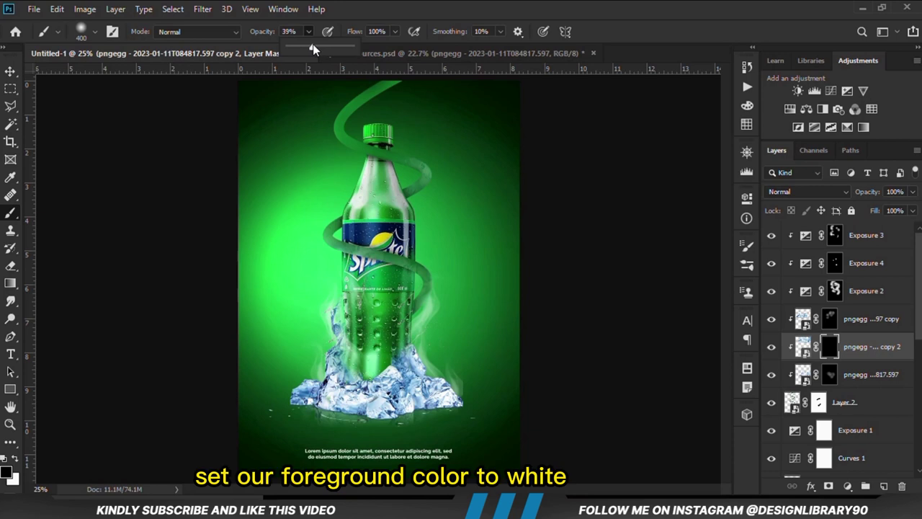
drag(316, 49, 317, 48)
scroll(384, 124, down, 1)
scroll(383, 124, down, 1)
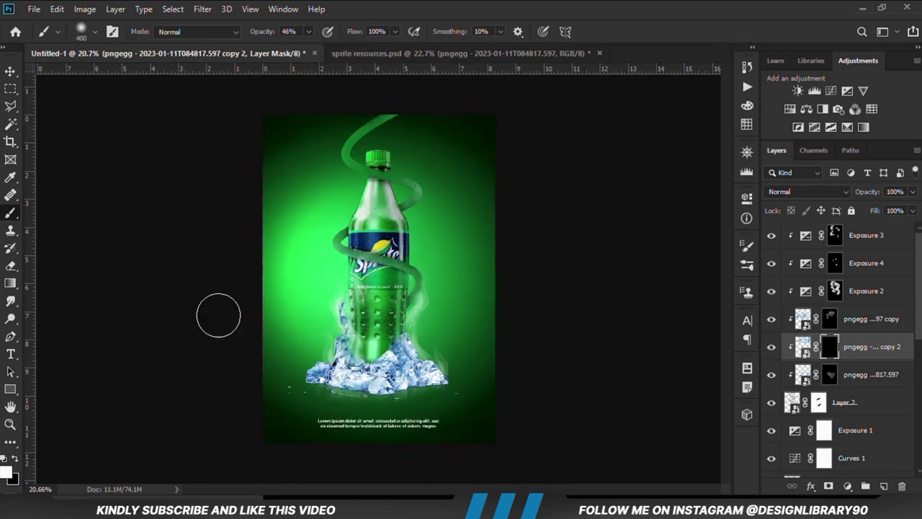
mouse_move(386, 118)
mouse_down()
mouse_move(346, 156)
mouse_move(356, 166)
mouse_move(352, 147)
mouse_move(375, 134)
mouse_move(392, 170)
mouse_up()
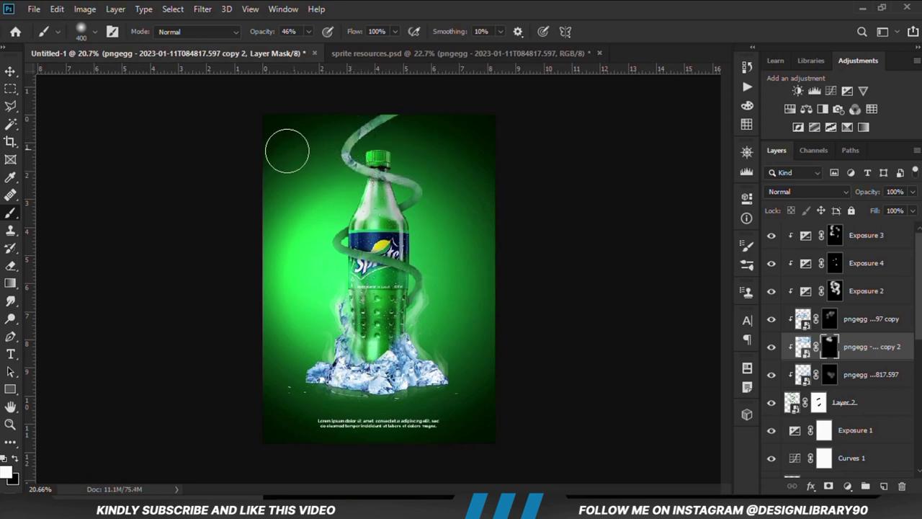
- Soften the ice on the spiral's top loops by painting black on the second copy's mask with the 400 px brush at 27% opacity
click(308, 31)
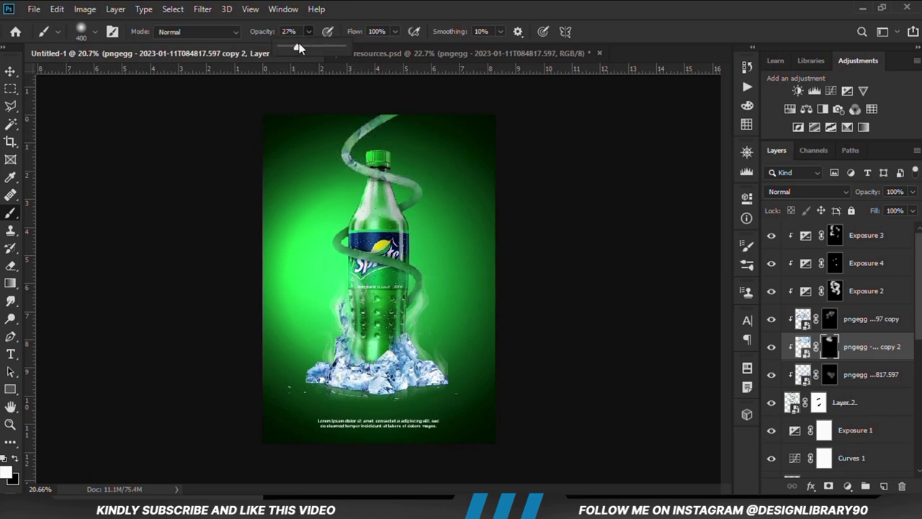
click(342, 21)
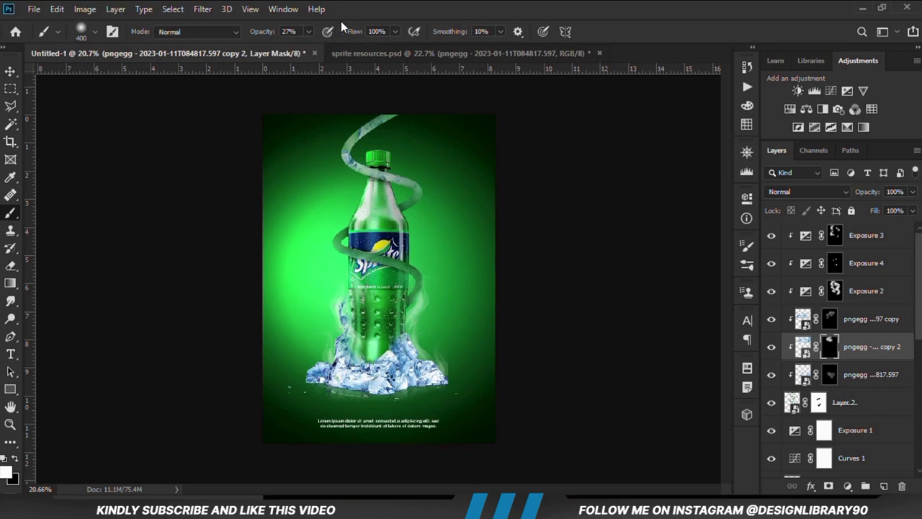
click(18, 461)
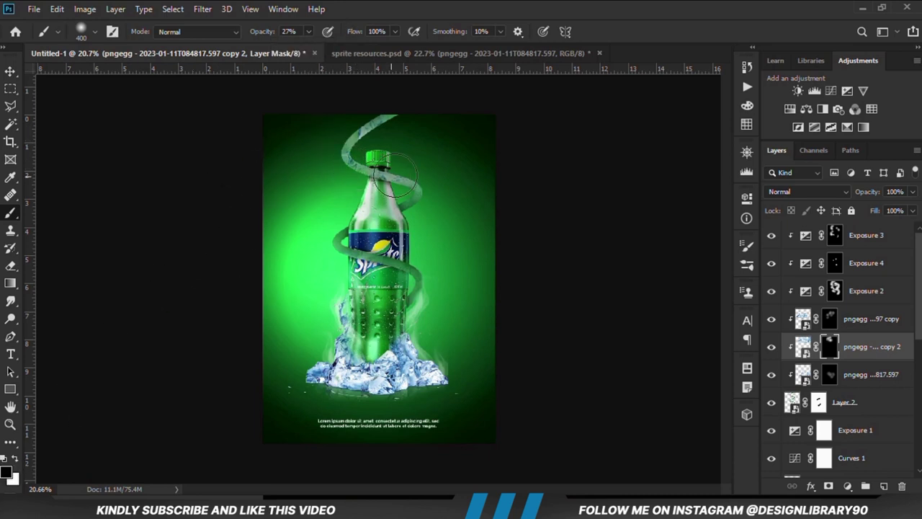
drag(395, 174, 381, 173)
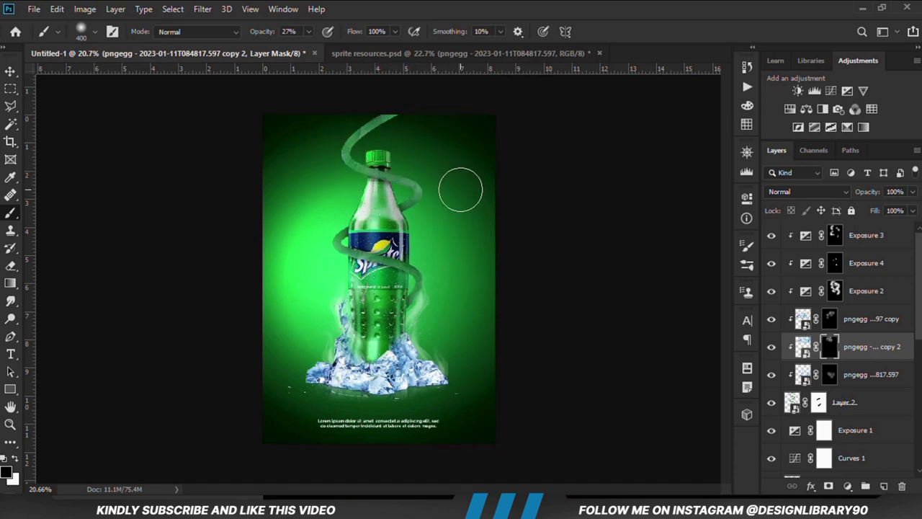
key(ctrl+plus)
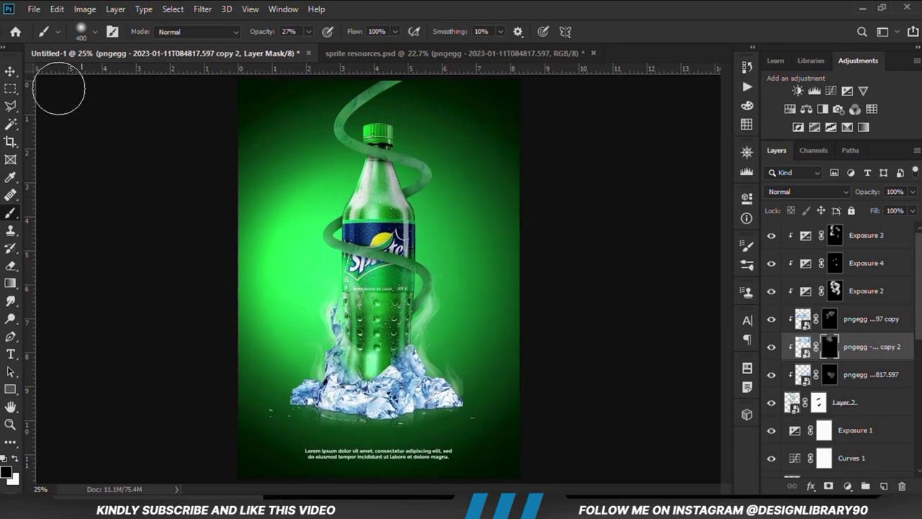
click(11, 71)
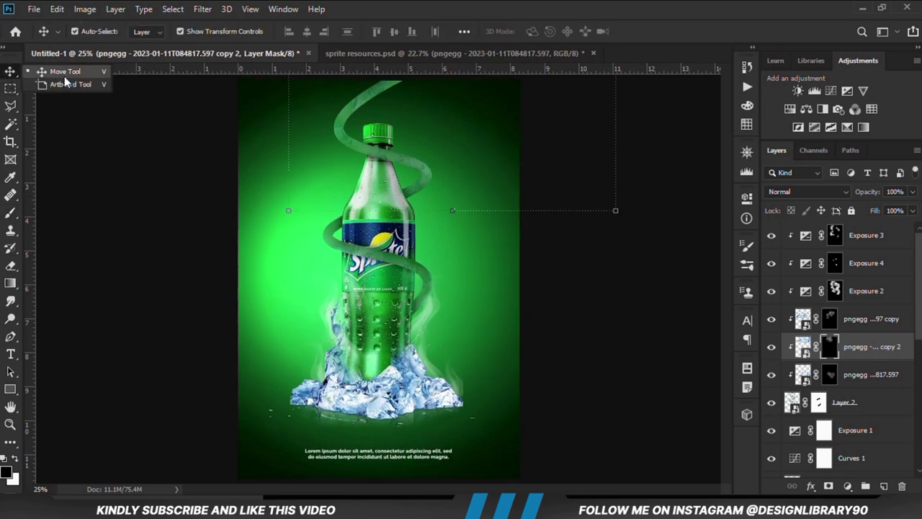
- Add a white (#ffffff) Solid Color fill clipped to the bottle layer and set its blend mode to Soft Light
click(351, 324)
scroll(784, 400, down, 3)
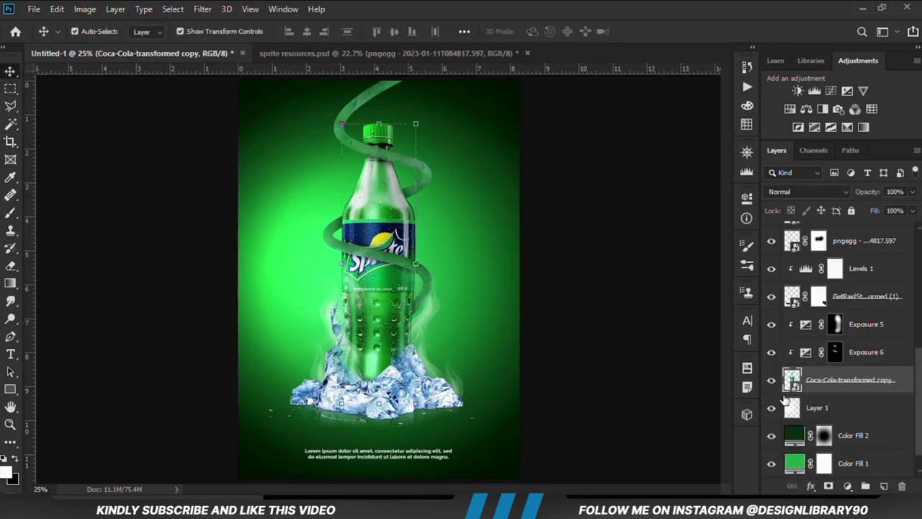
click(770, 380)
click(771, 379)
click(847, 487)
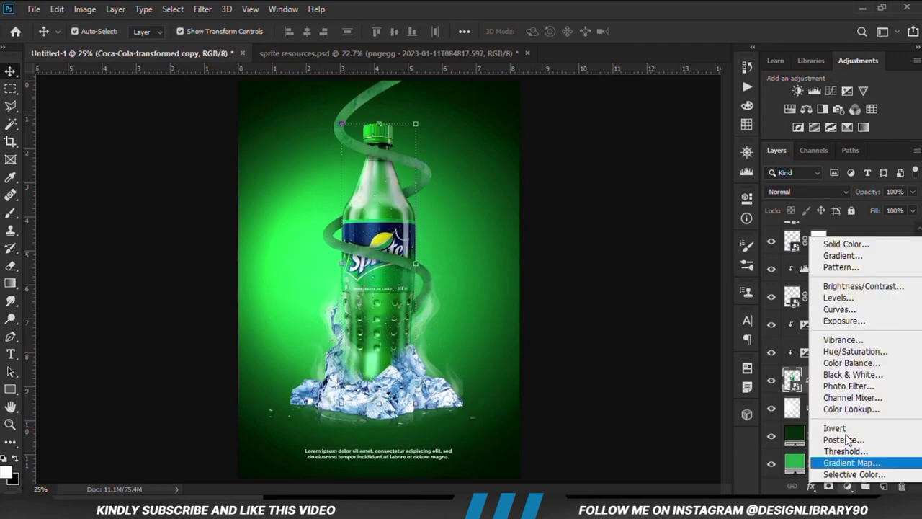
click(843, 245)
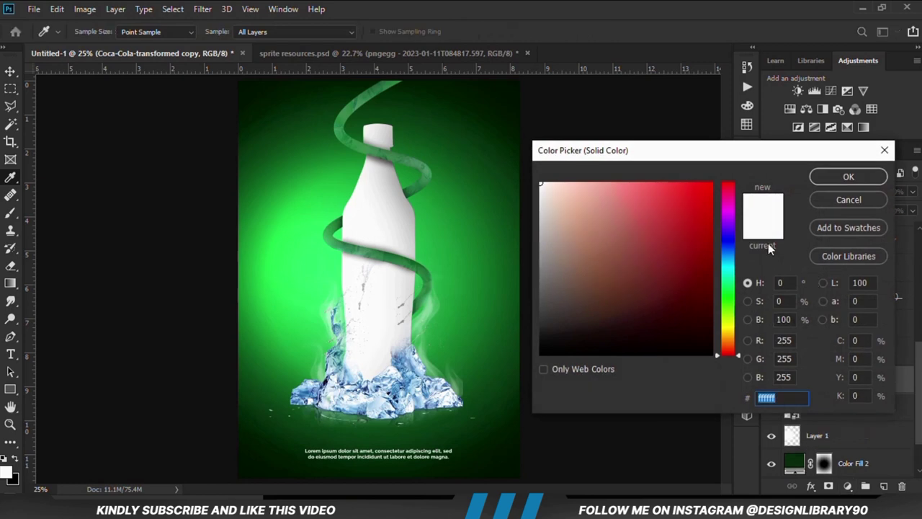
click(835, 180)
click(795, 191)
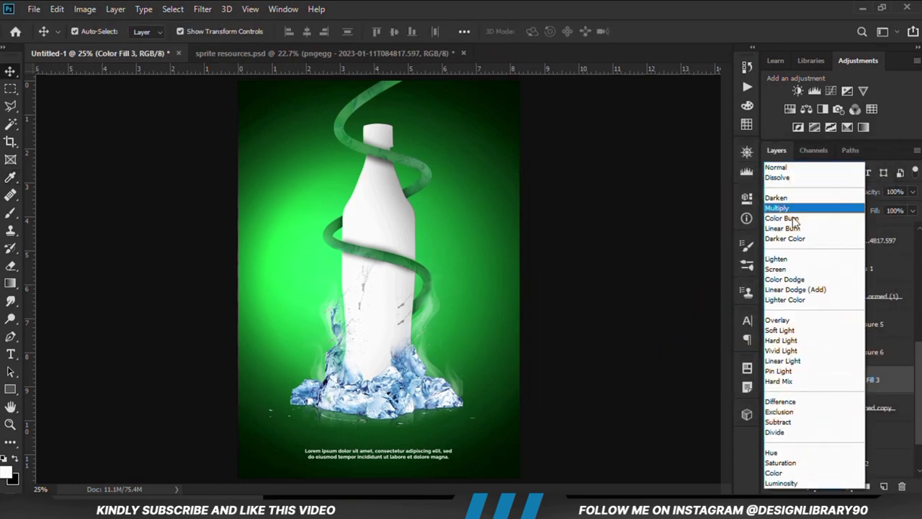
click(791, 333)
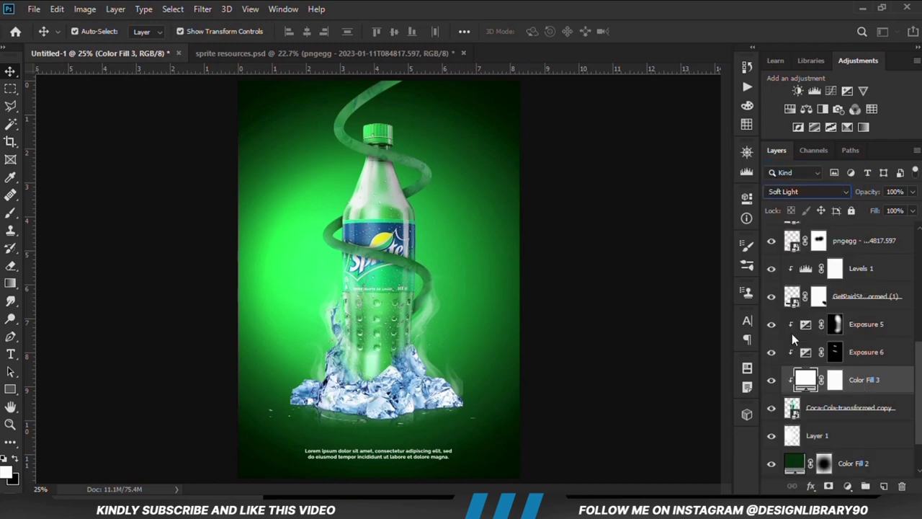
- Compare the white Color Fill on and off, and invert its layer mask to black
click(770, 380)
click(771, 380)
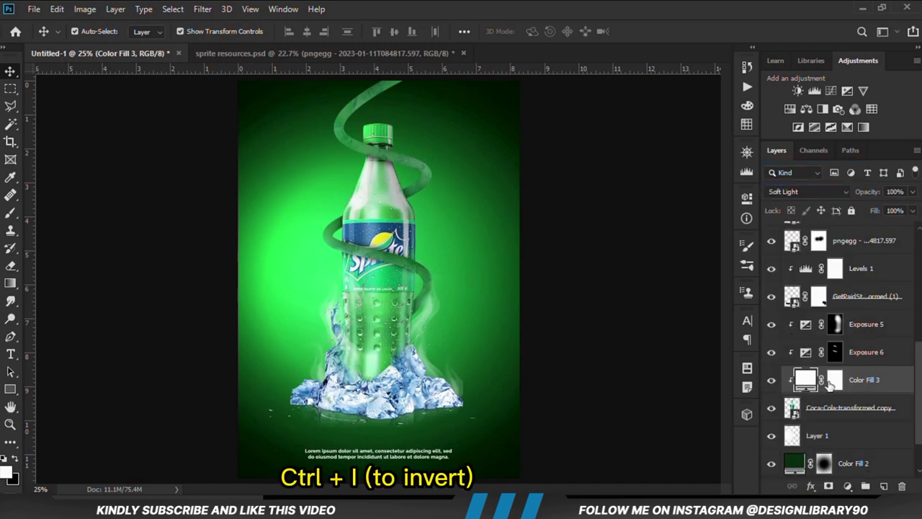
click(833, 381)
key(ctrl+i)
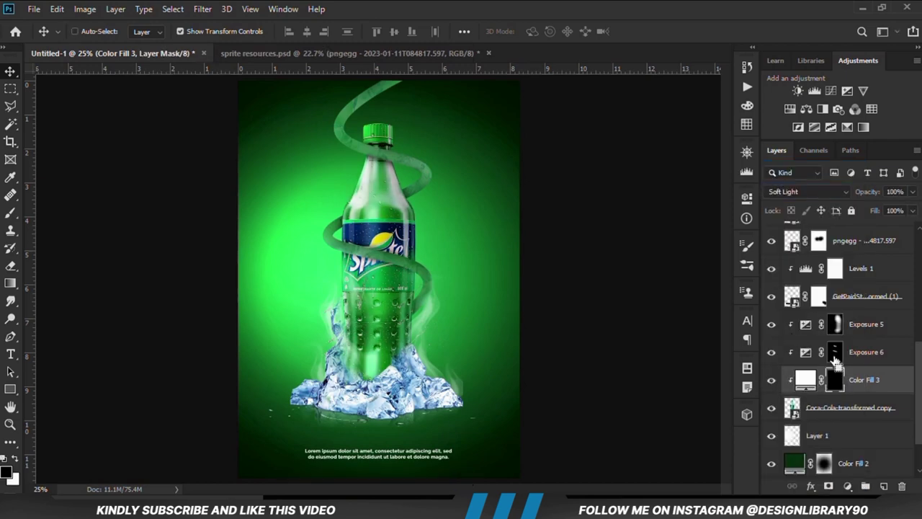
- Paint white on the Color Fill's mask over the bottle's base with a 400 px brush at 58% opacity, and compare the layer on and off
click(10, 213)
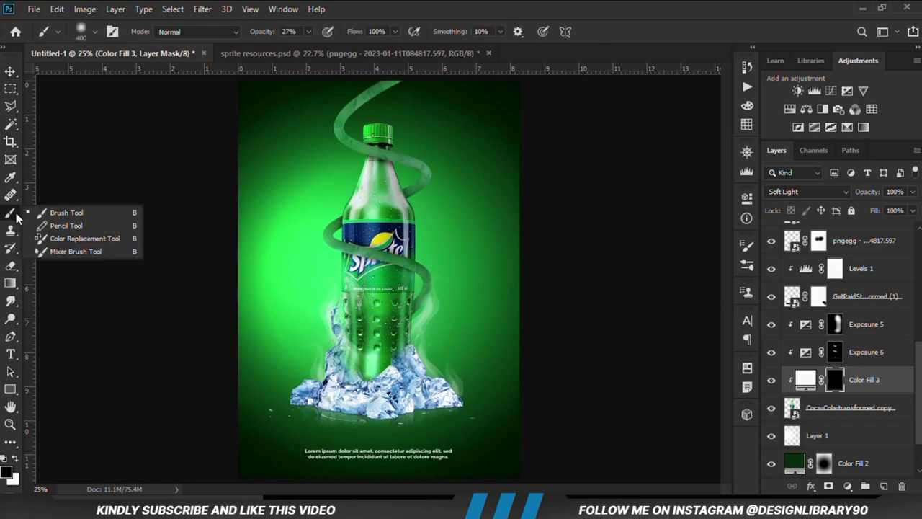
click(64, 208)
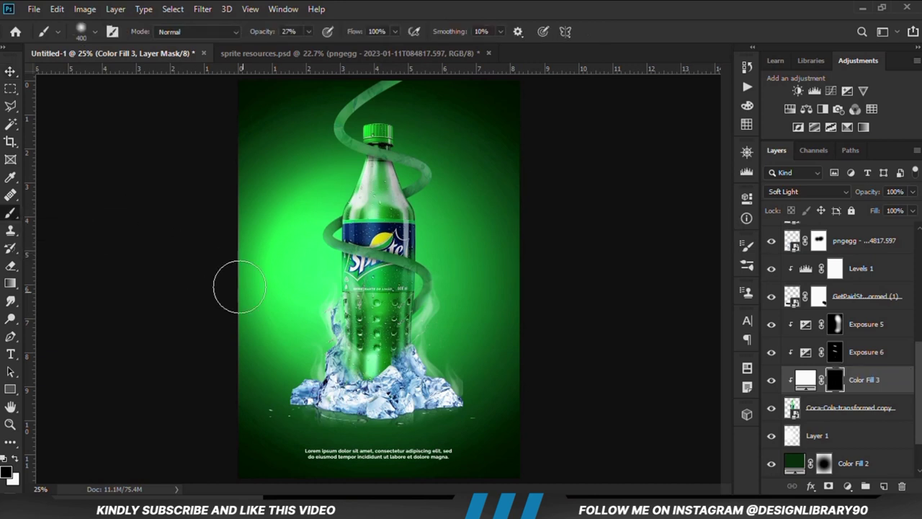
click(308, 30)
drag(327, 46, 328, 47)
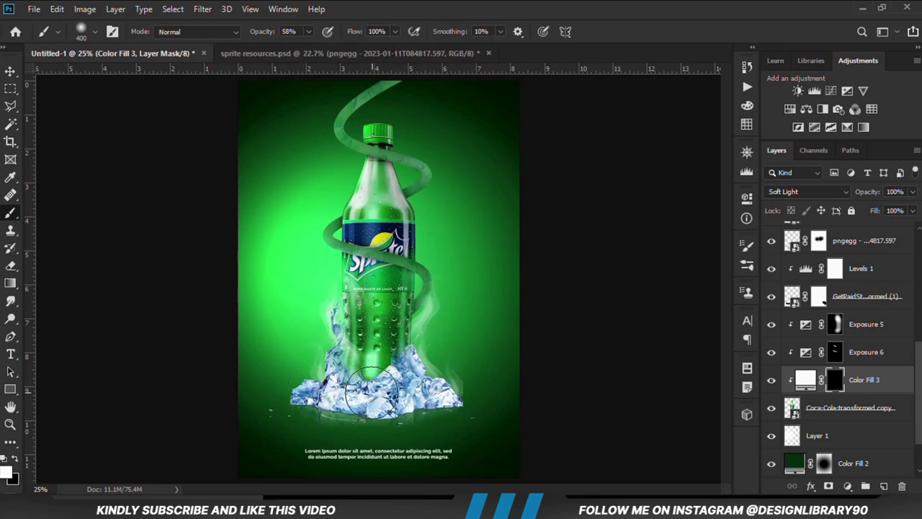
mouse_move(367, 386)
mouse_down()
mouse_move(359, 358)
mouse_move(397, 362)
mouse_move(412, 345)
mouse_move(403, 340)
mouse_move(359, 384)
mouse_move(357, 359)
mouse_move(336, 349)
mouse_move(337, 330)
mouse_move(340, 387)
mouse_move(360, 344)
mouse_move(414, 347)
mouse_move(414, 365)
mouse_move(374, 391)
mouse_move(386, 373)
mouse_up()
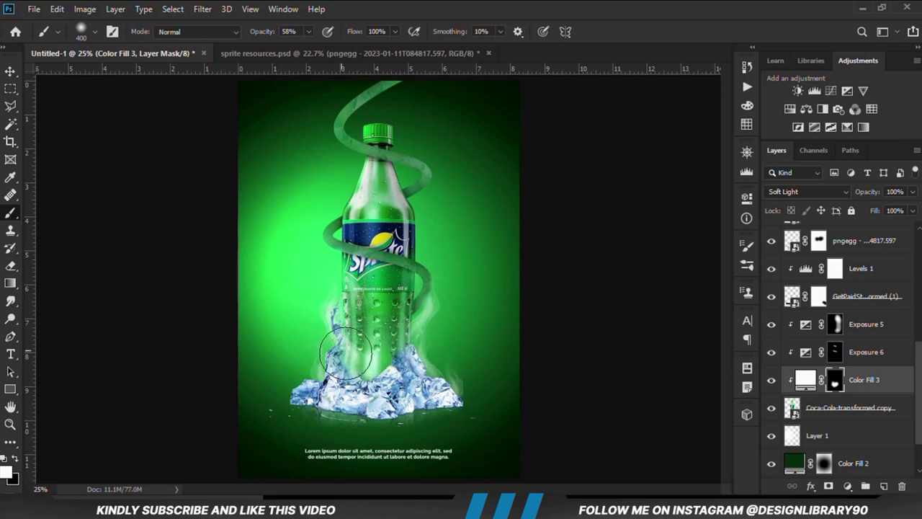
click(771, 380)
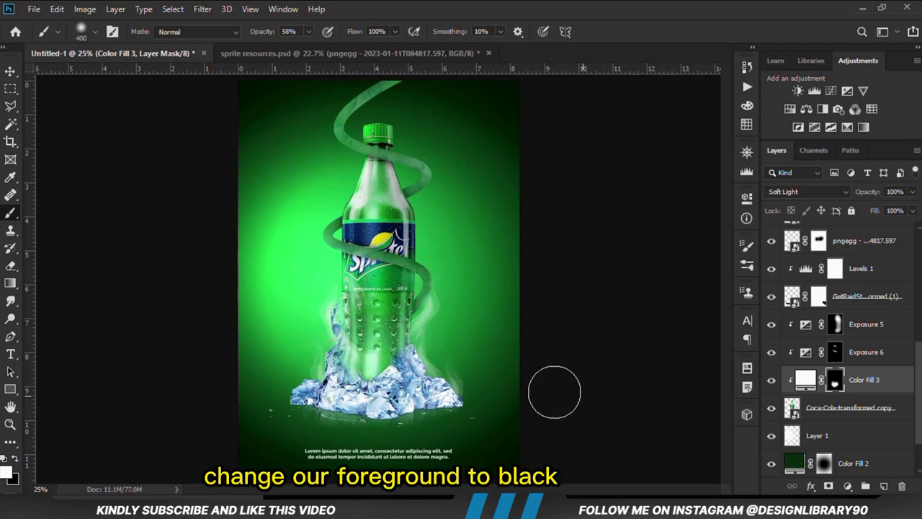
- Trim the highlight on the lower bottle by painting black on the Color Fill's mask at 58% opacity, and deselect the layer
click(16, 459)
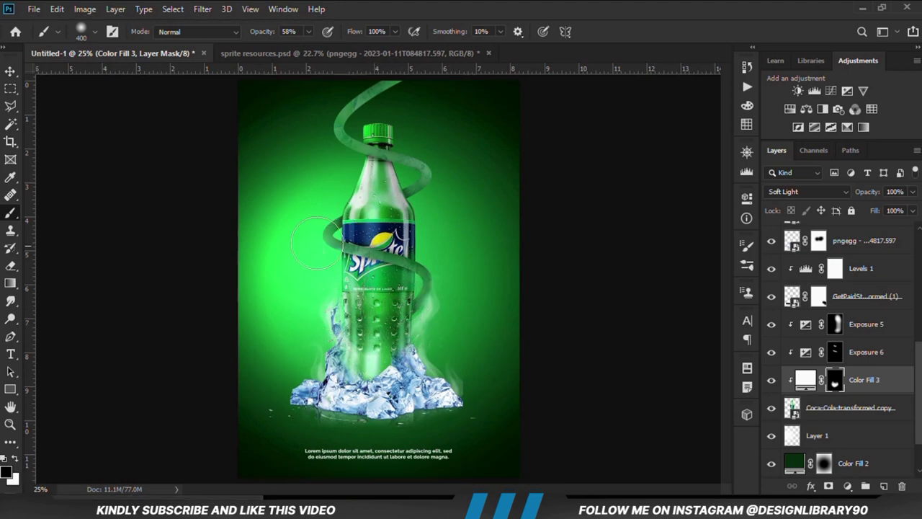
click(10, 71)
click(74, 74)
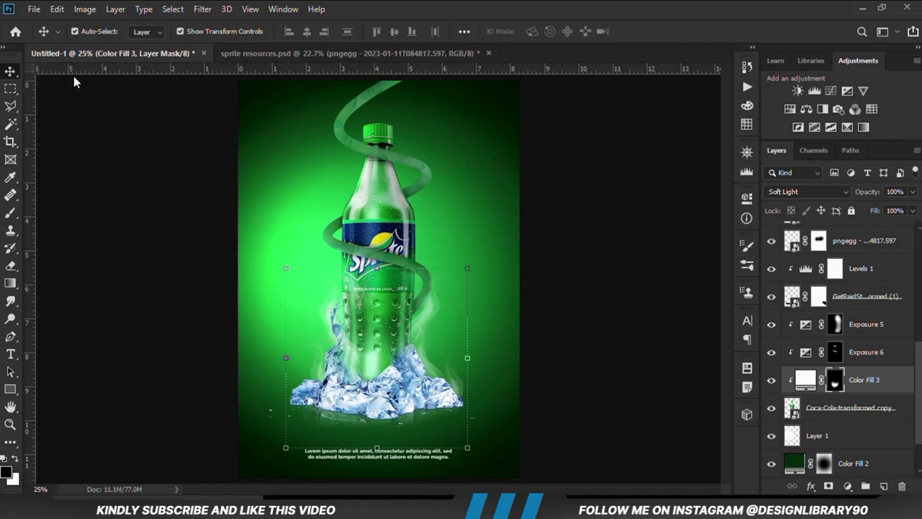
click(110, 252)
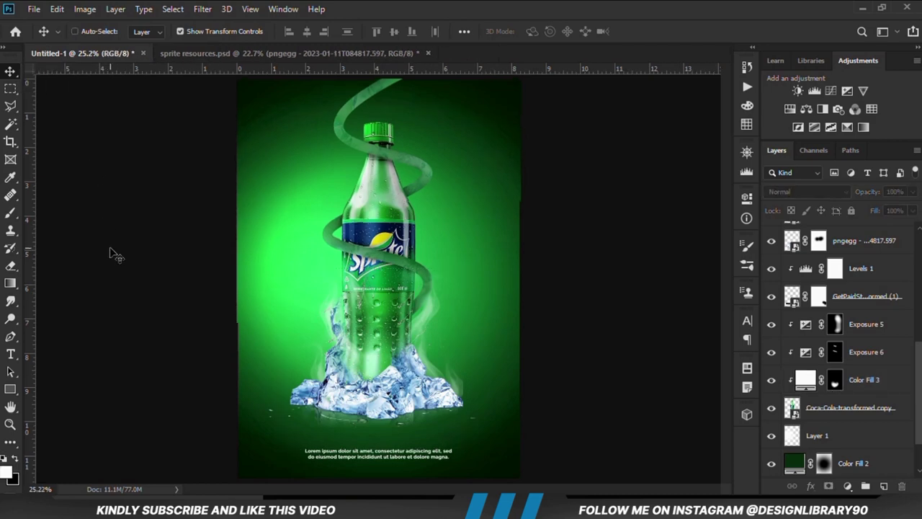
- Stamp all visible layers into a new layer at the top of the stack and convert it to a Smart Object
scroll(852, 369, up, 3)
scroll(852, 369, up, 4)
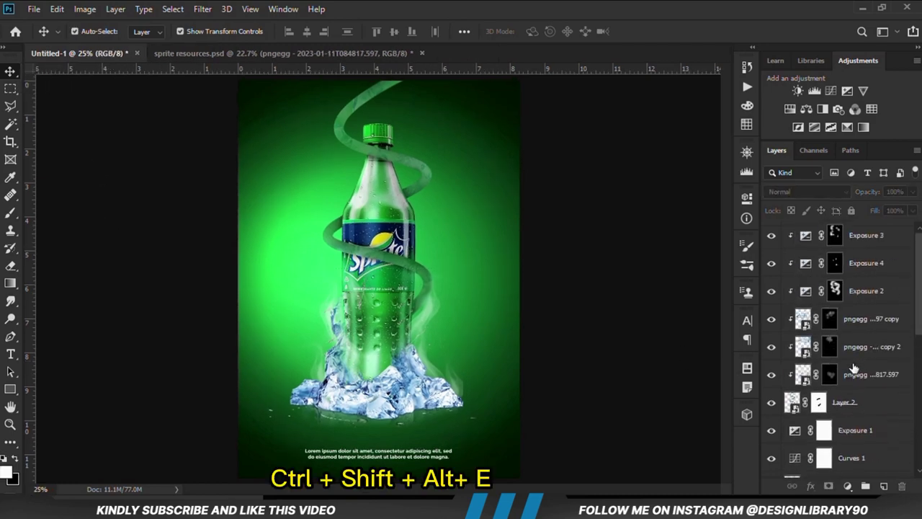
scroll(591, 370, up, 2)
scroll(590, 371, down, 1)
key(ctrl+0)
key(ctrl+minus)
key(ctrl+minus)
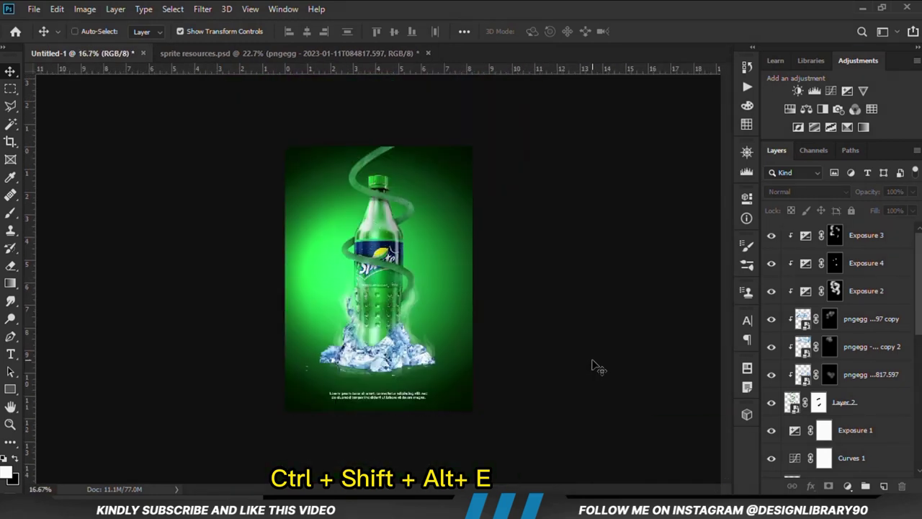
key(ctrl+0)
key(ctrl+minus)
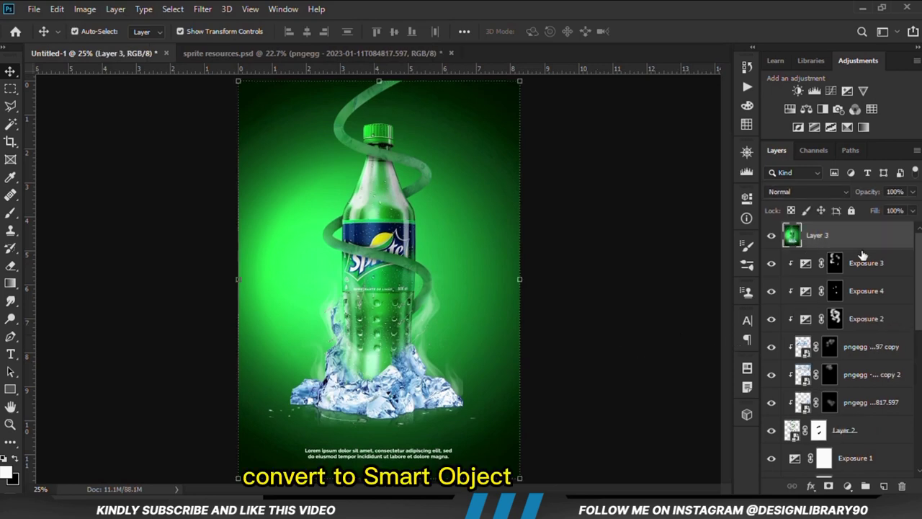
right_click(823, 245)
click(702, 191)
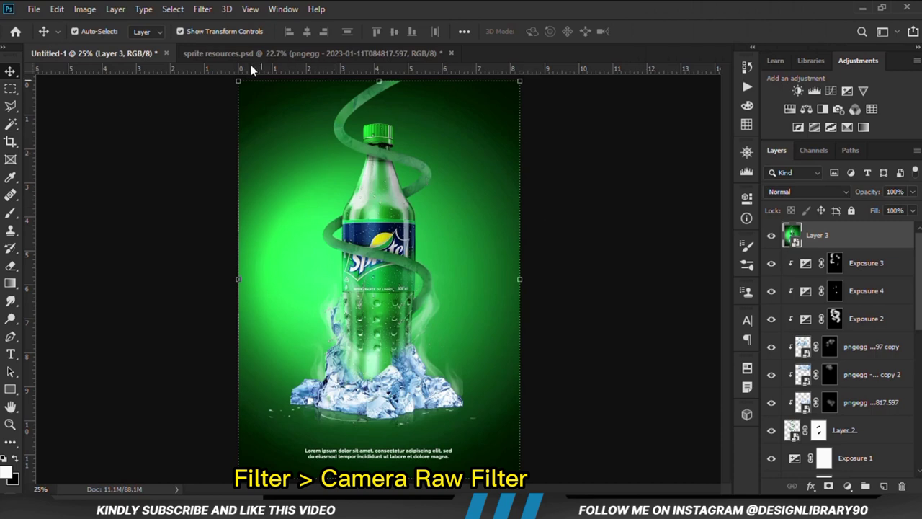
- Start a Camera Raw Filter on the stamped layer with Exposure +0.20, Contrast +20, Highlights +9, Shadows -23, Whites +12 and Blacks -8
click(202, 8)
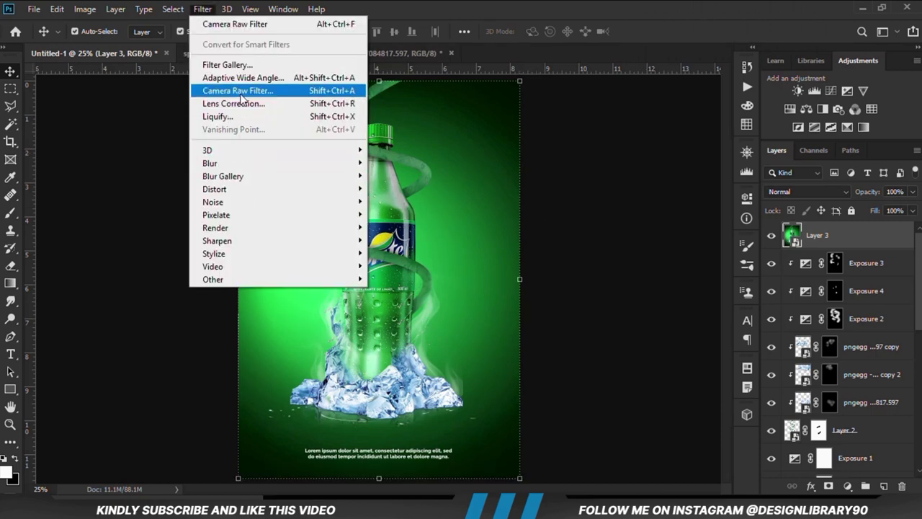
click(248, 92)
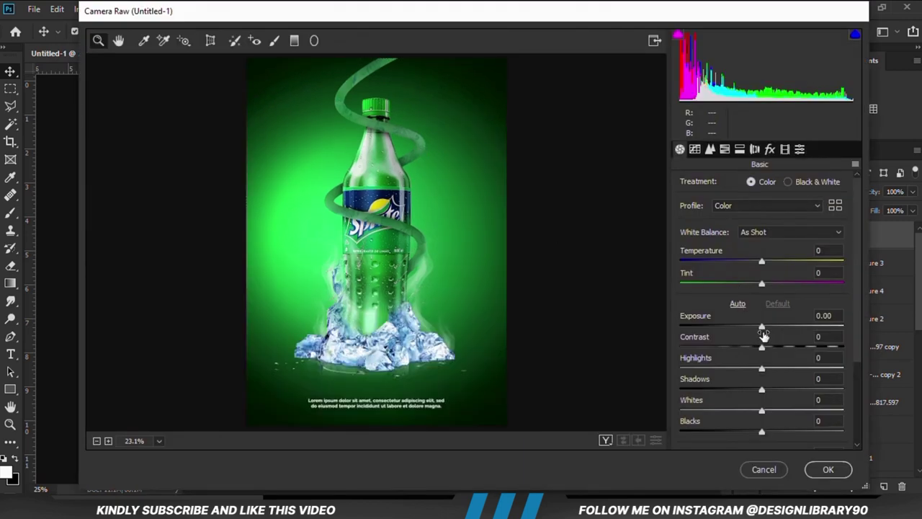
drag(761, 327, 769, 373)
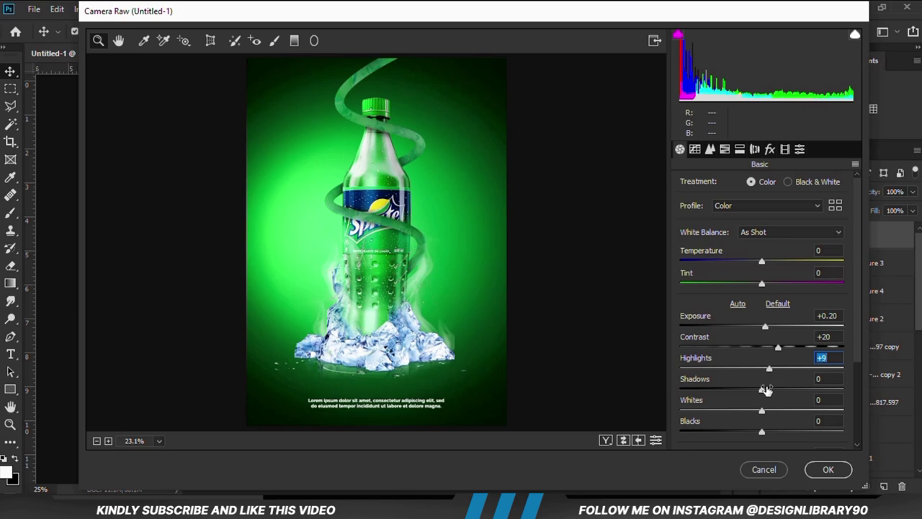
drag(765, 389, 747, 393)
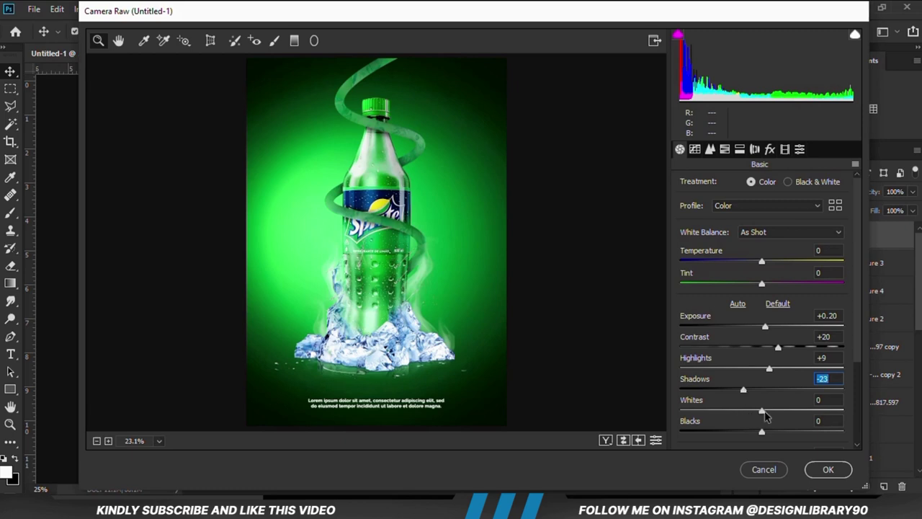
click(763, 411)
drag(764, 410, 755, 434)
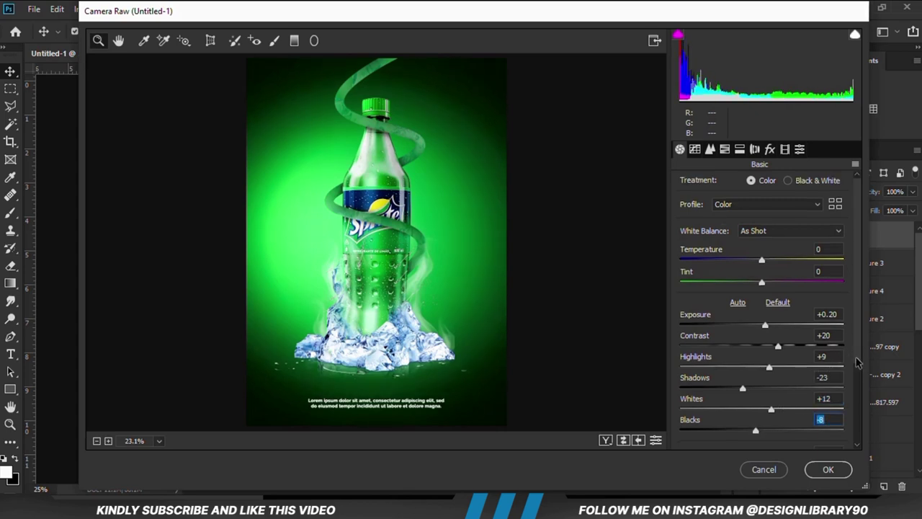
- Set Texture to +22 and Clarity to +7, review the tonal values, and apply the Camera Raw Filter
scroll(834, 414, down, 4)
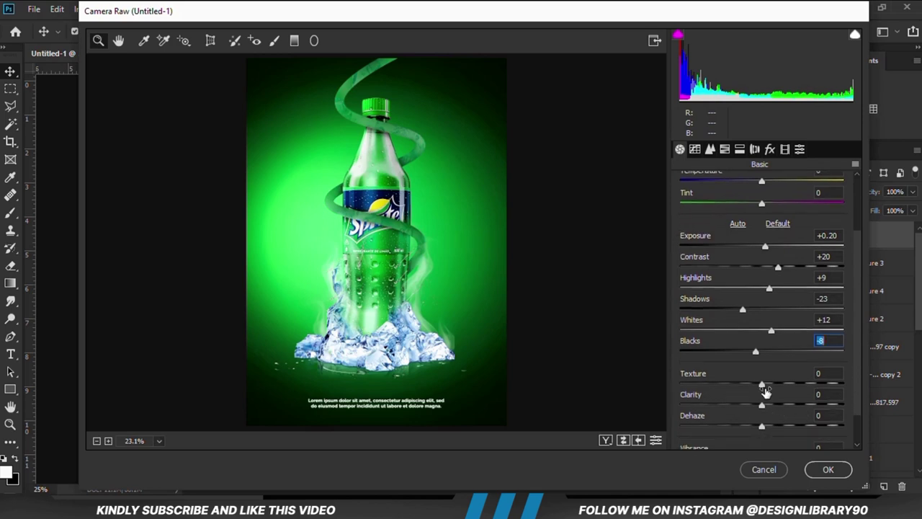
drag(762, 383, 780, 387)
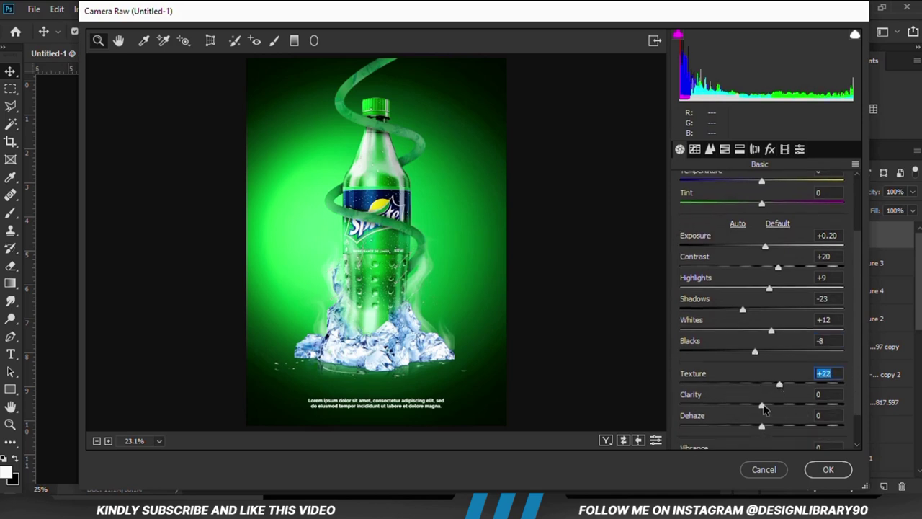
drag(767, 407, 771, 409)
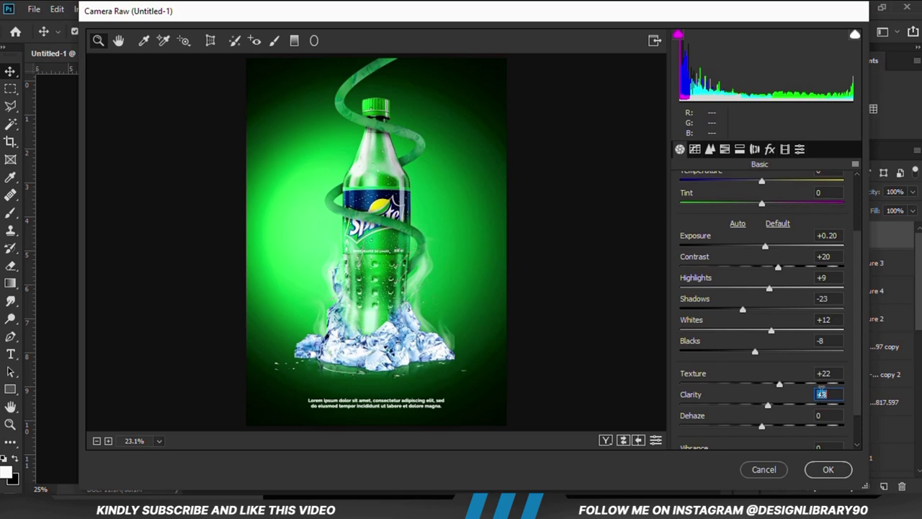
click(834, 405)
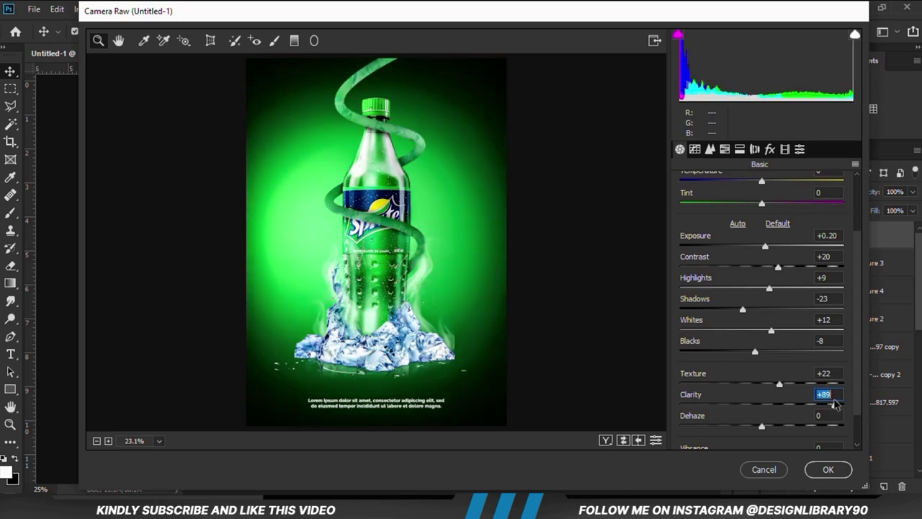
click(772, 406)
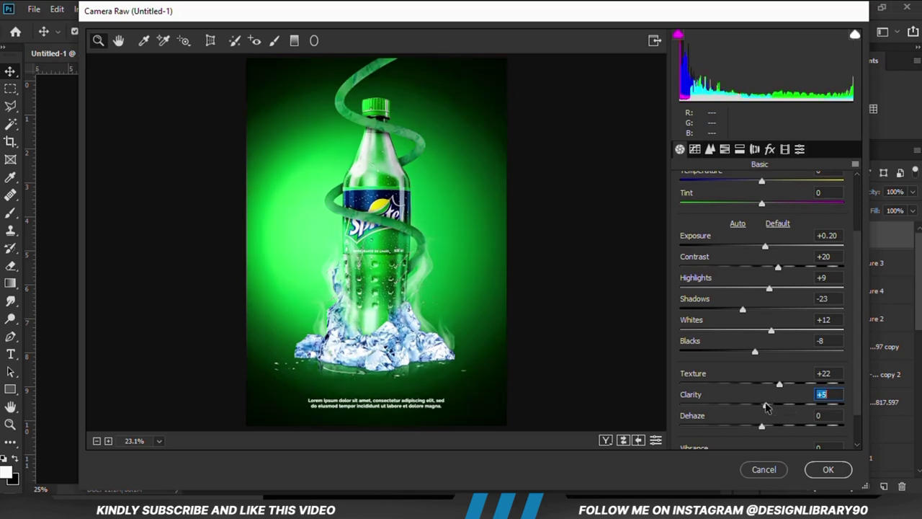
drag(767, 407, 770, 408)
click(834, 373)
click(833, 341)
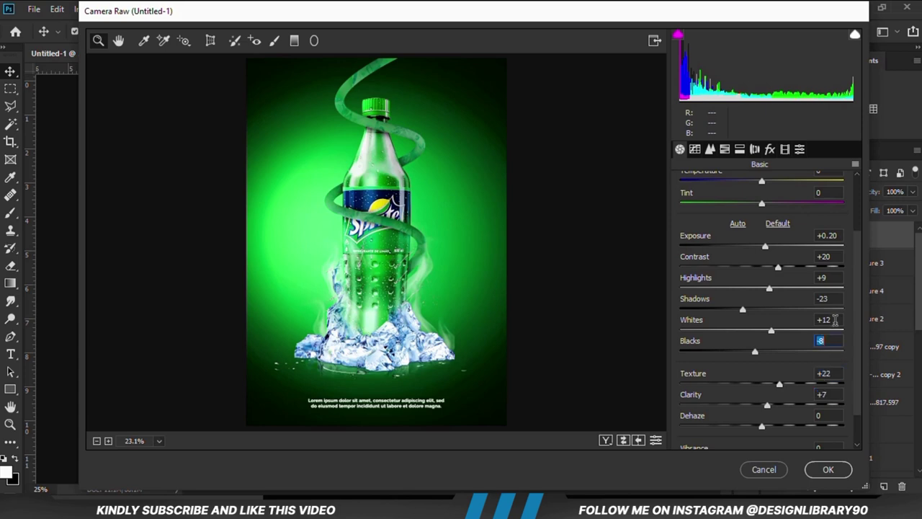
click(834, 319)
click(835, 299)
click(835, 277)
click(835, 256)
click(835, 235)
click(828, 468)
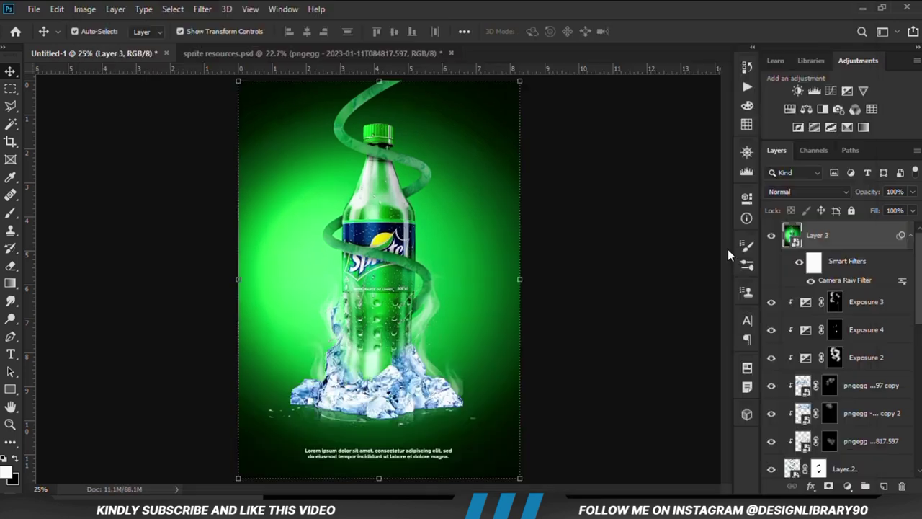
- Compare the poster with and without the Camera Raw layer, and examine the final result at several zoom levels
click(772, 237)
click(771, 238)
click(772, 241)
click(772, 241)
click(637, 333)
key(ctrl+minus)
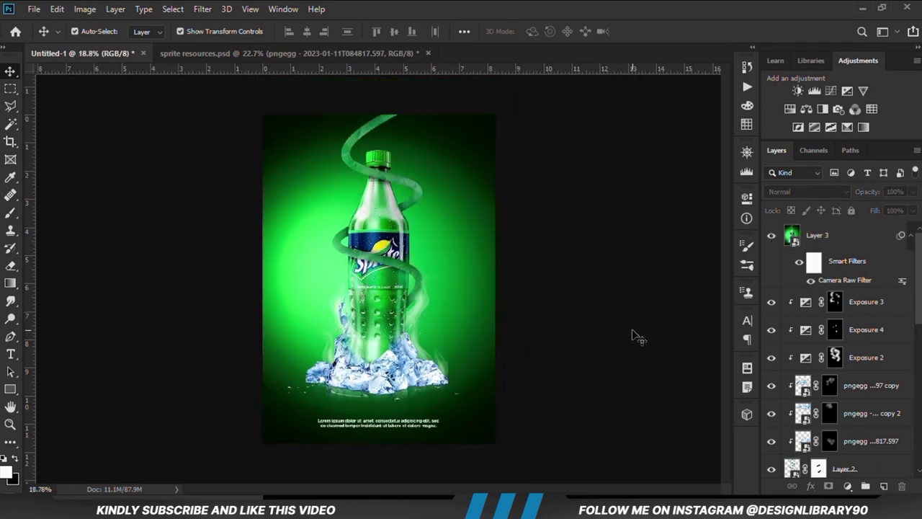
key(ctrl+plus)
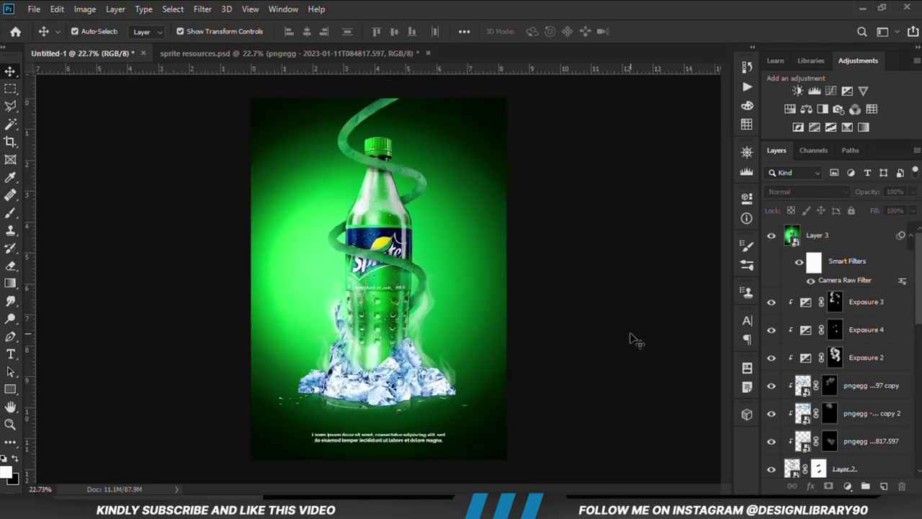
key(ctrl+plus)
key(ctrl+plus)
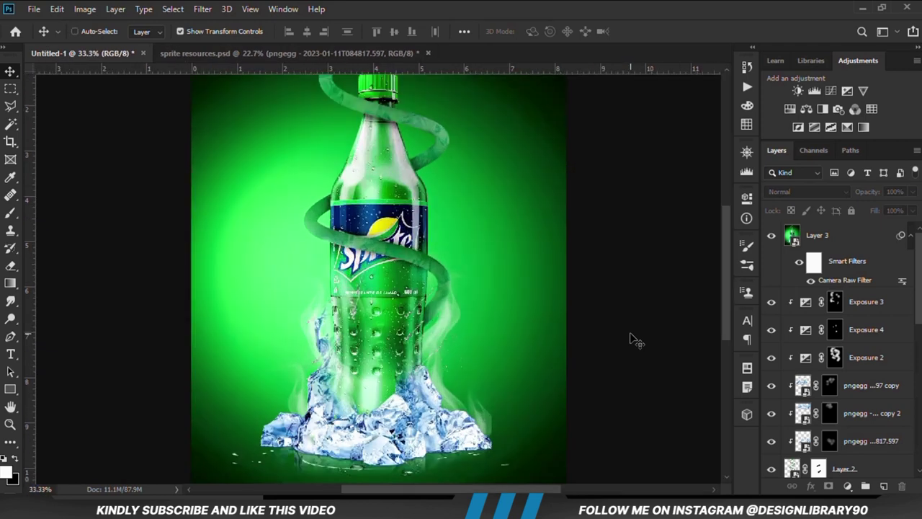
key(ctrl+minus)
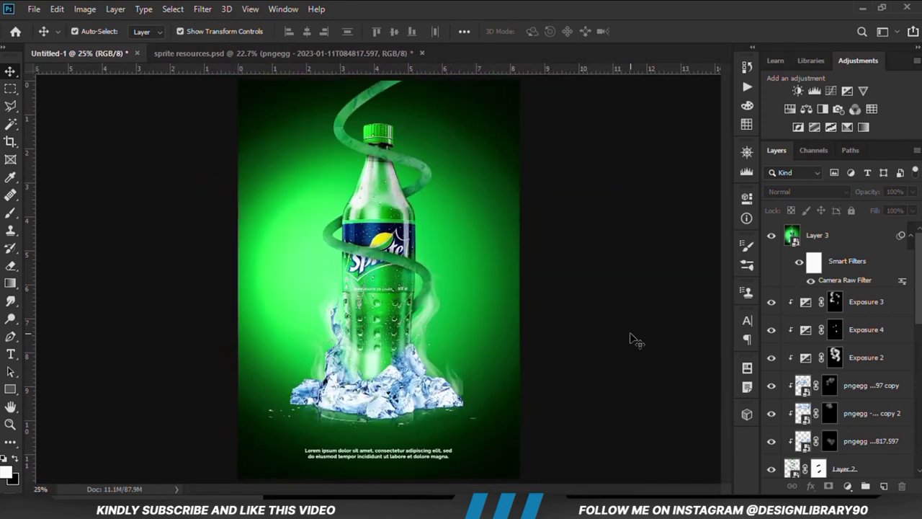